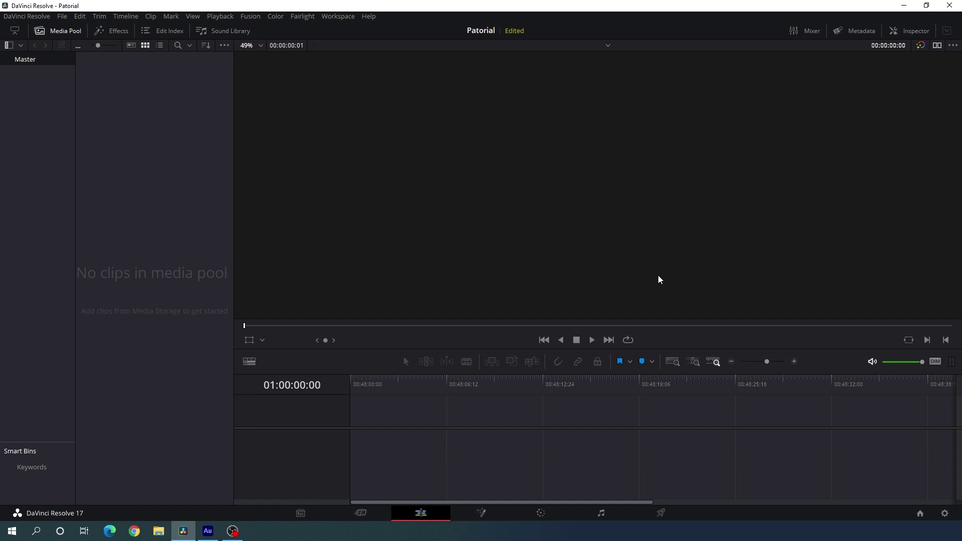
Set the project's timeline frame rate to 30 frames per second and save the project settings.
left_click(944, 513)
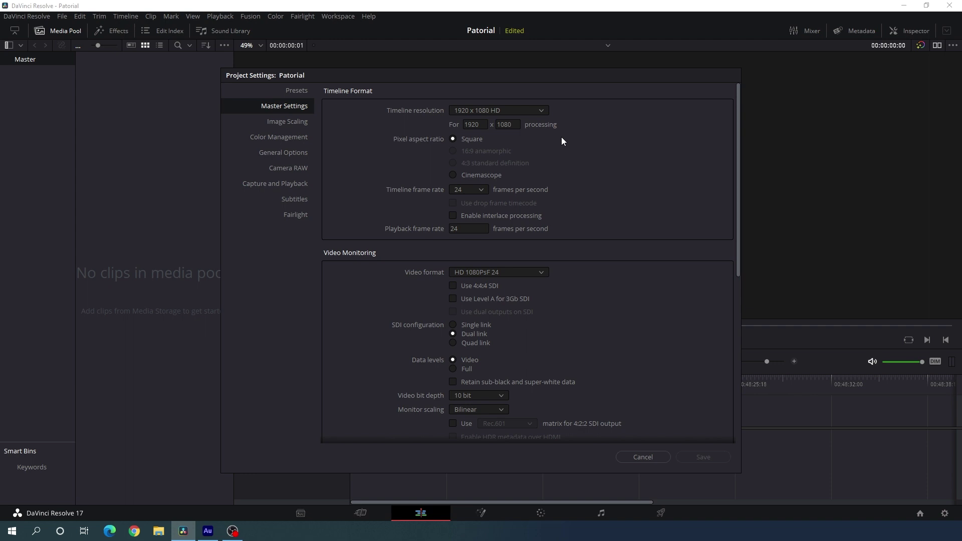
left_click(541, 111)
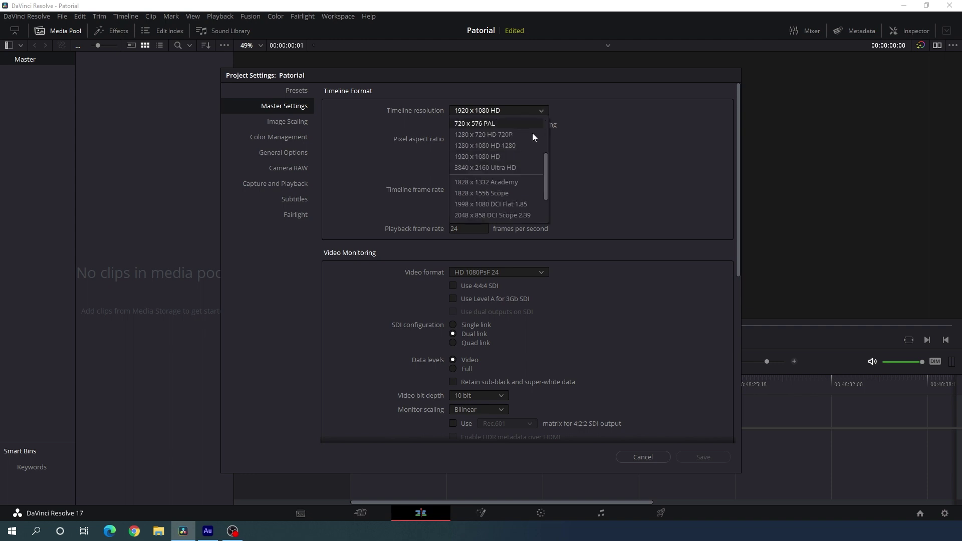
left_click(588, 174)
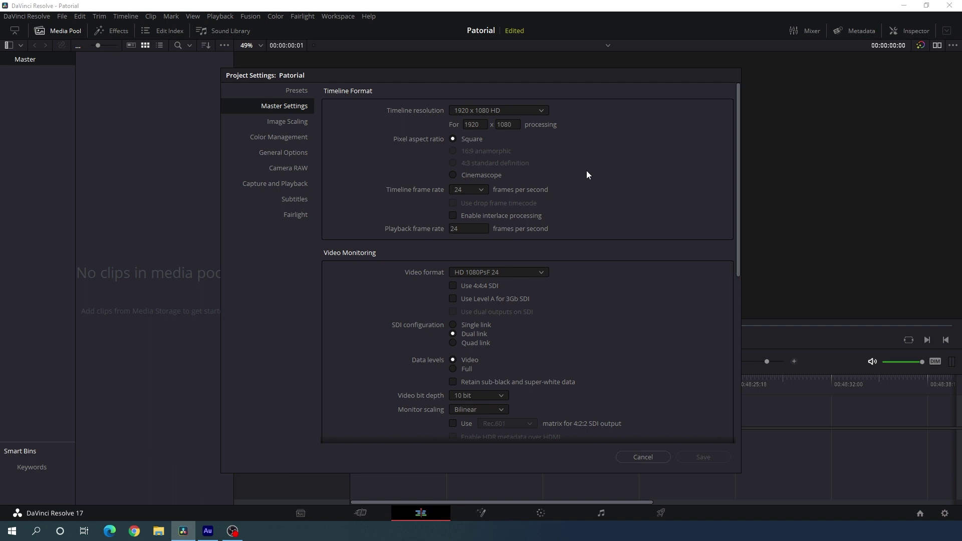
left_click(481, 190)
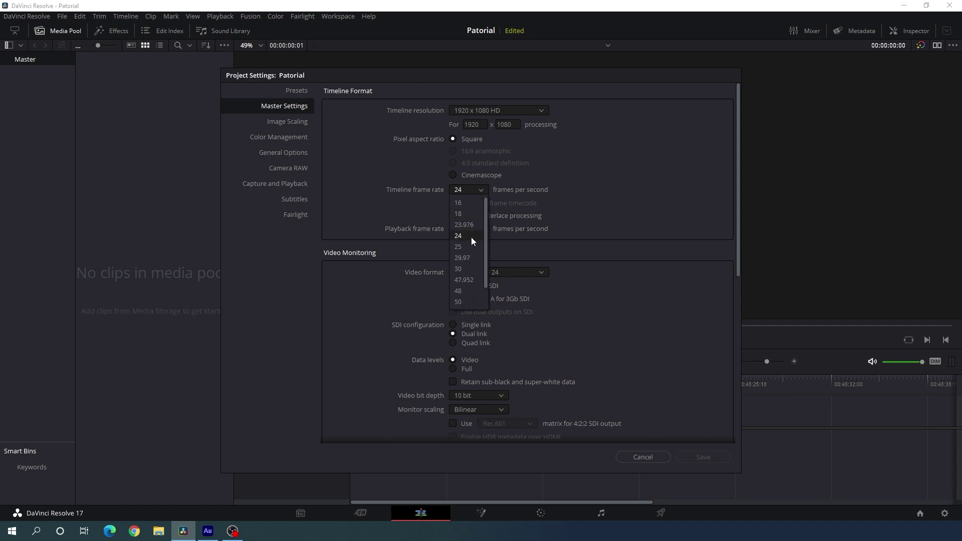
left_click(458, 269)
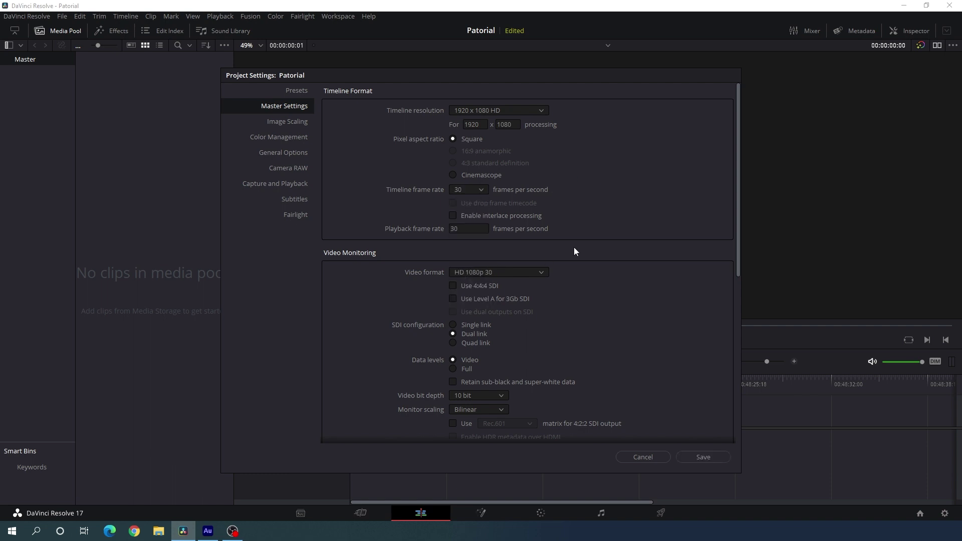
left_click(483, 192)
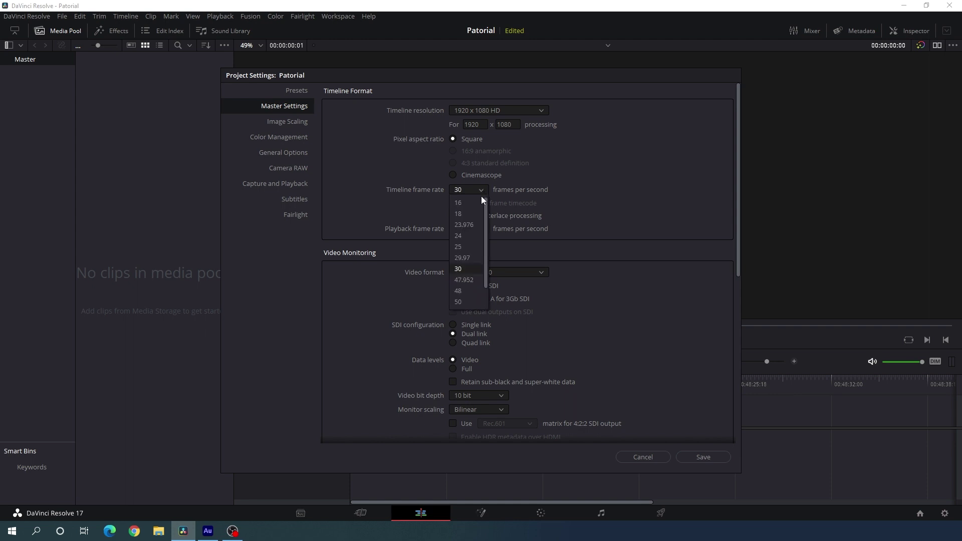
left_click(586, 300)
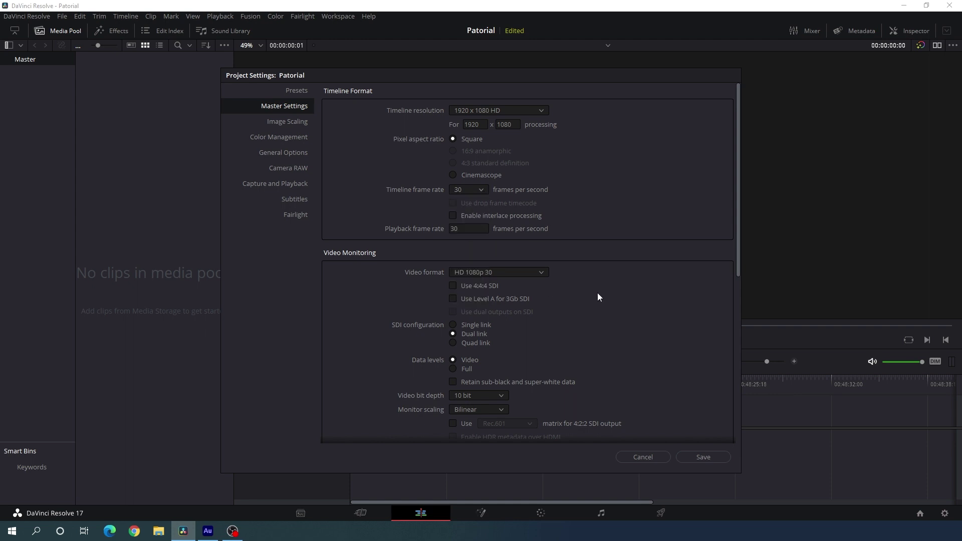
left_click(703, 458)
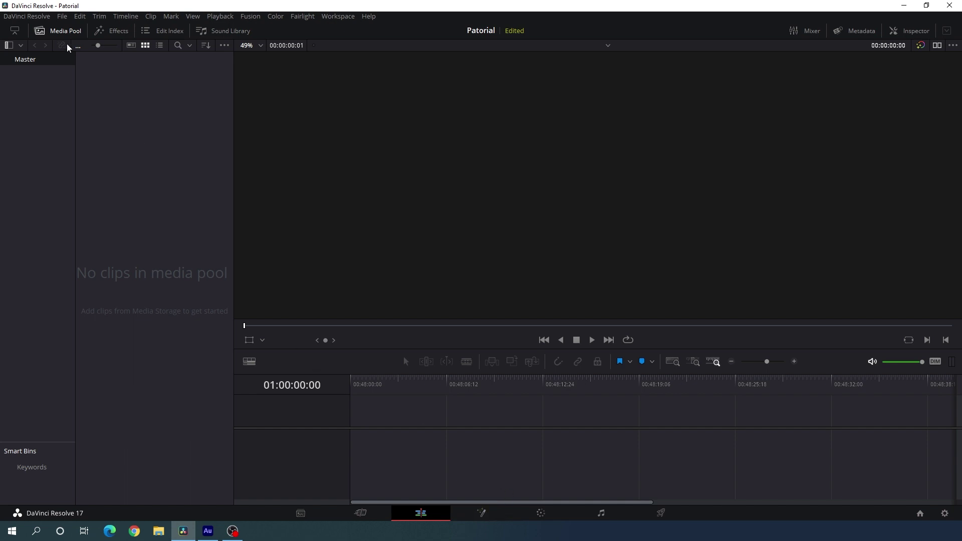
Create a new Fusion composition clip named Fusion with a duration of 00:00:05:00 at 30 frames per second.
right_click(153, 116)
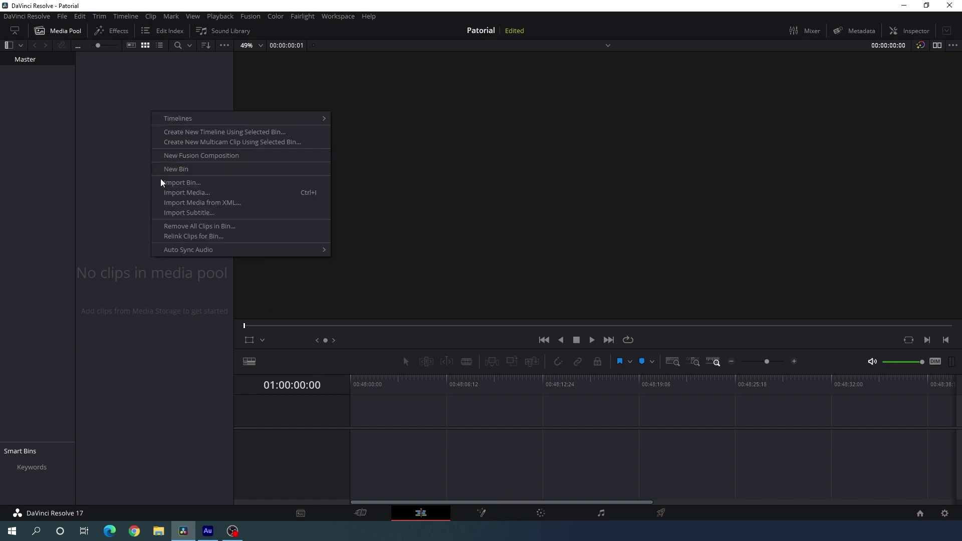
left_click(207, 159)
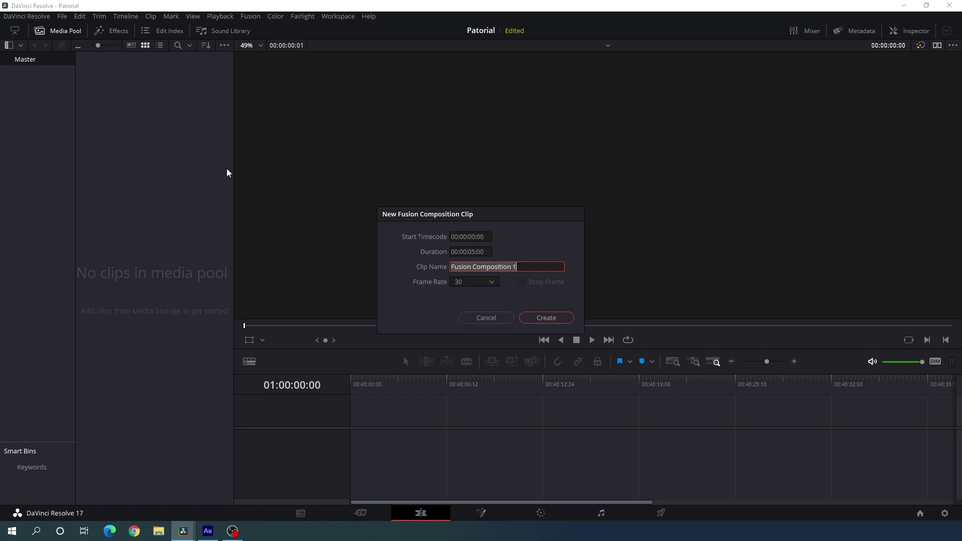
left_click_drag(521, 267, 474, 267)
key("BackSpace")
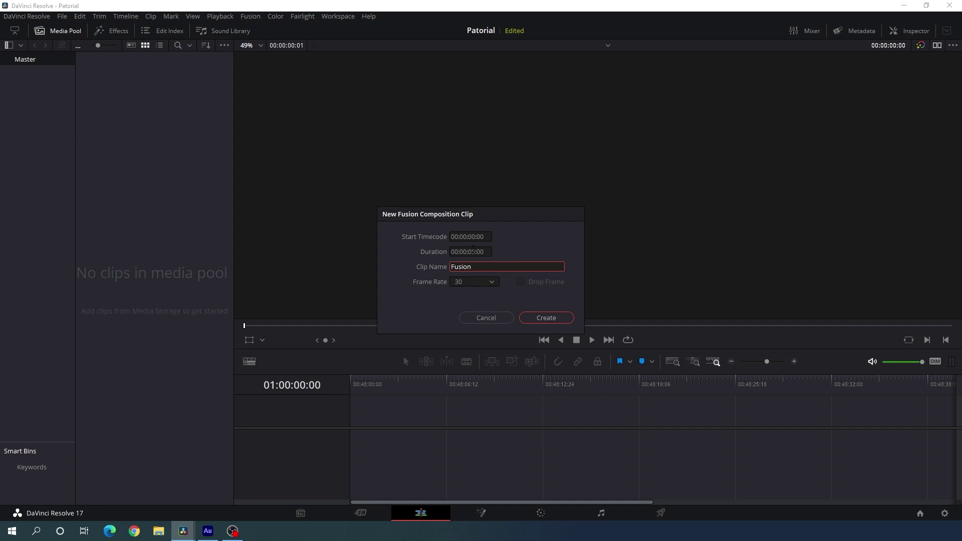
left_click(474, 250)
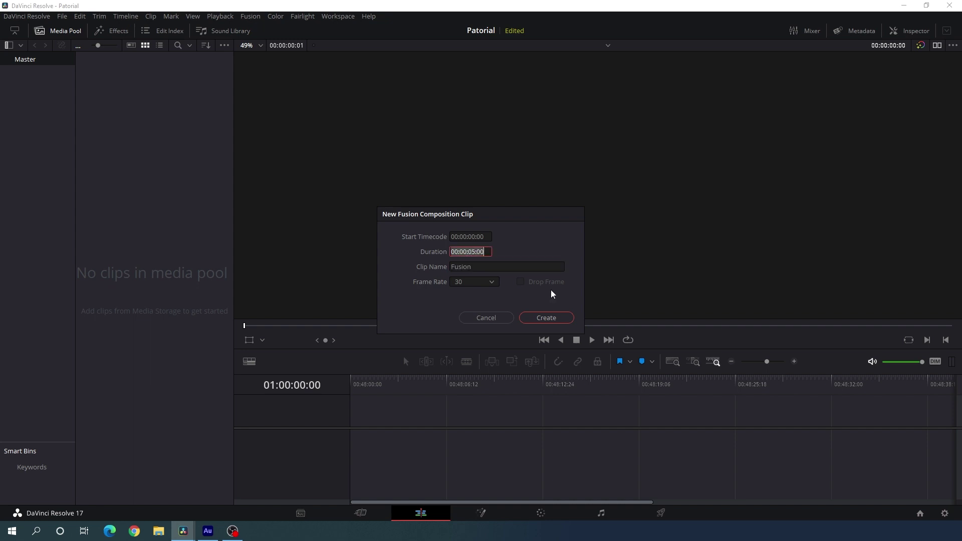
left_click(555, 320)
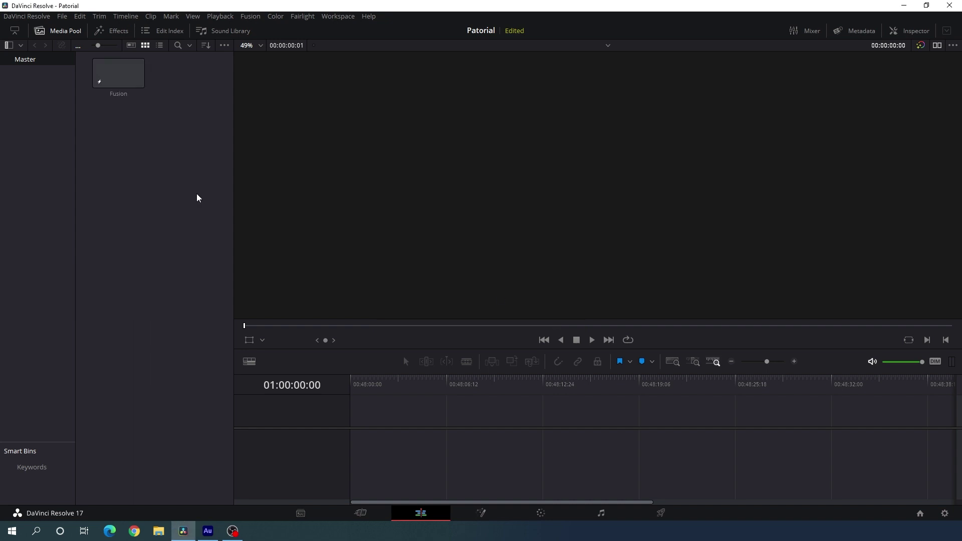
Place the Fusion clip at the start of a new timeline and open it on the Fusion page.
left_click(120, 76)
left_click_drag(121, 76, 357, 425)
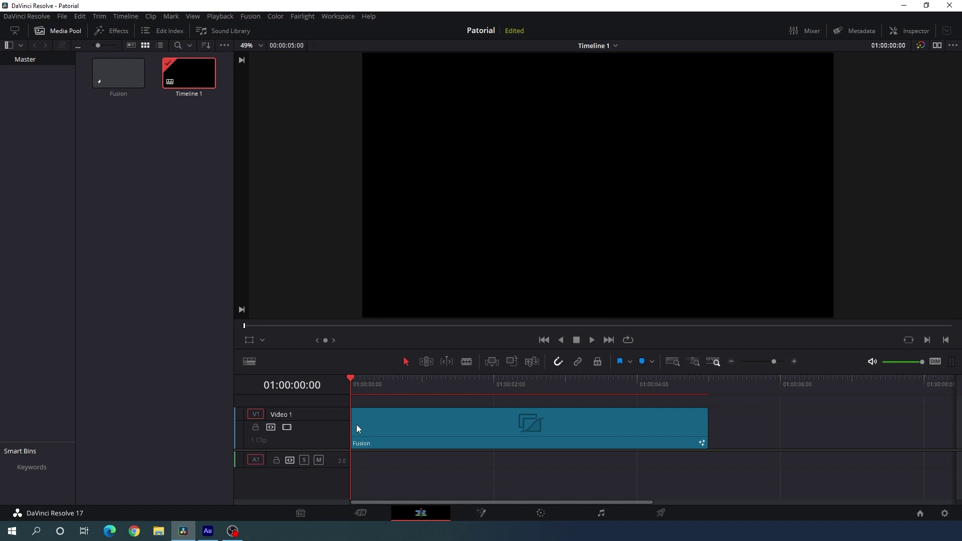
left_click(496, 514)
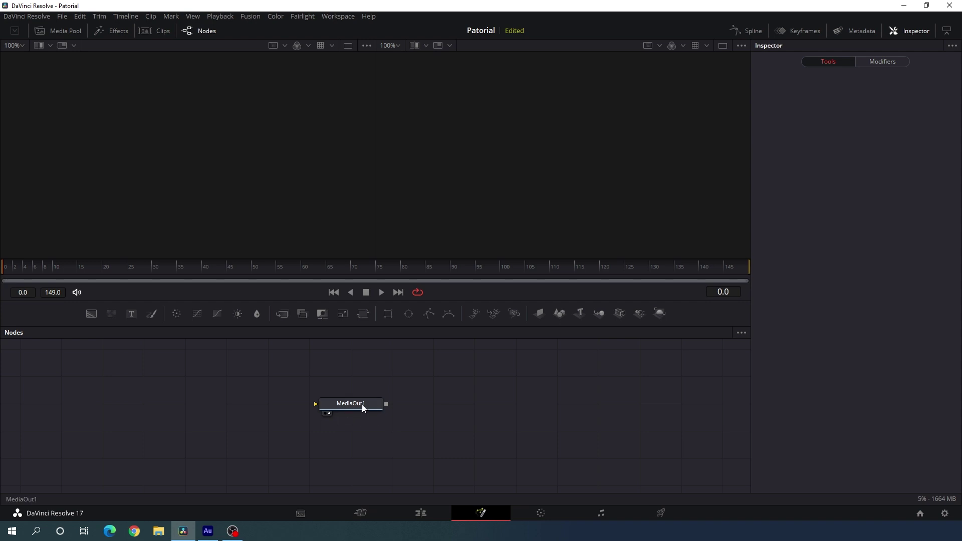
Move MediaOut1 to the lower right of the node graph and add a Background node displayed in a single viewer.
left_click_drag(357, 406, 688, 461)
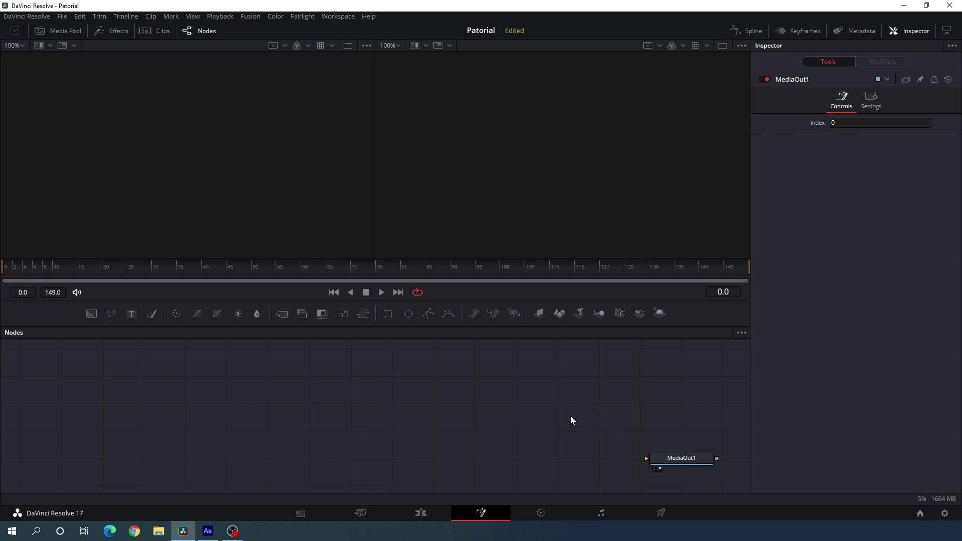
left_click(722, 46)
left_click_drag(91, 315, 259, 405)
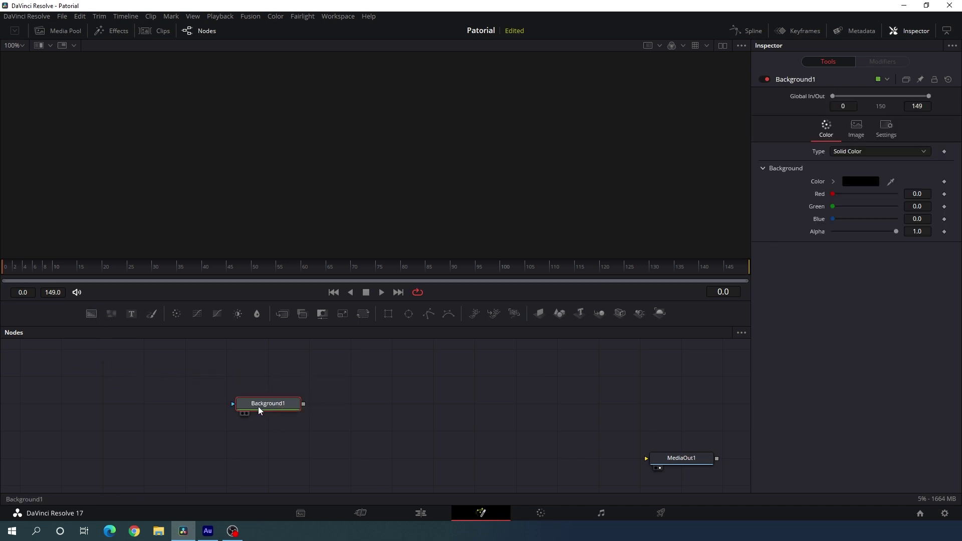
key("2")
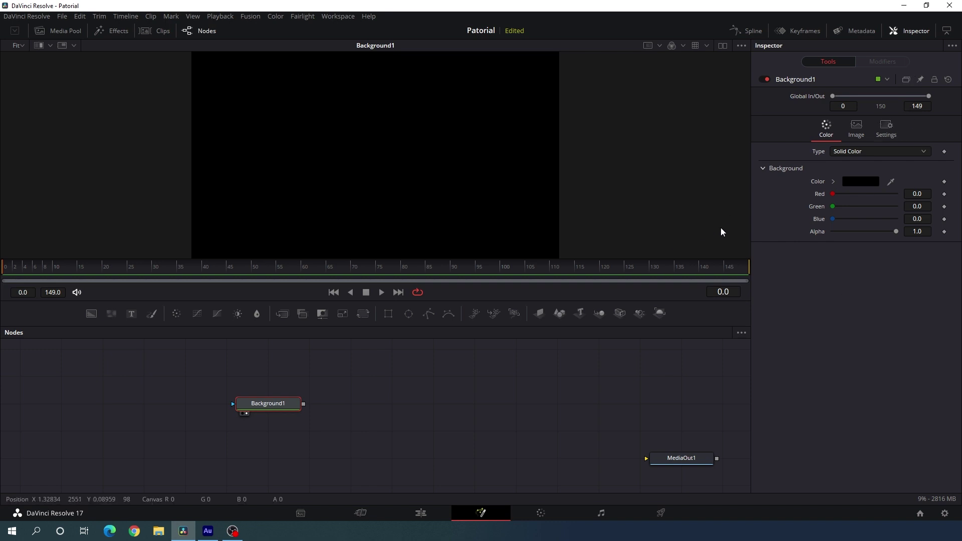
Set Background1's type to Gradient and make the gradient's end colour black.
left_click(860, 153)
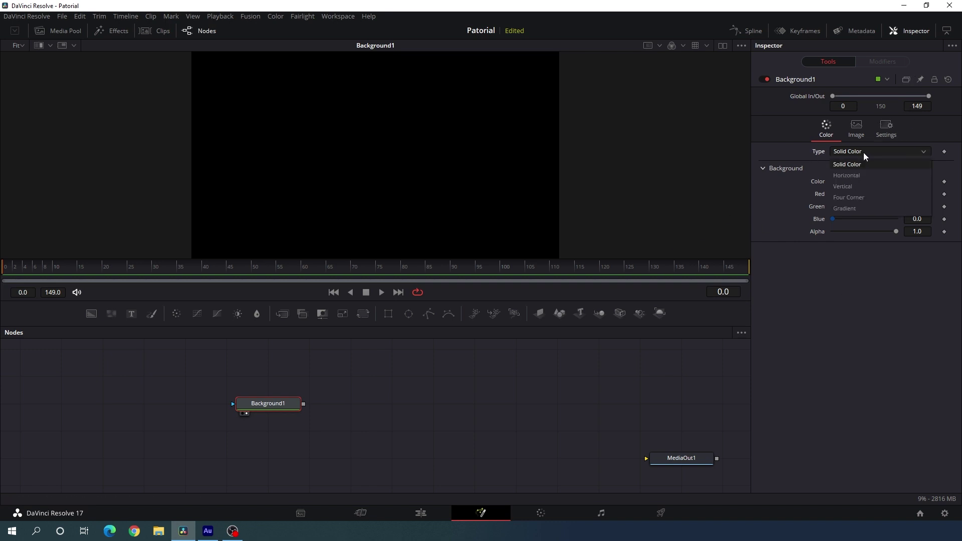
left_click(856, 207)
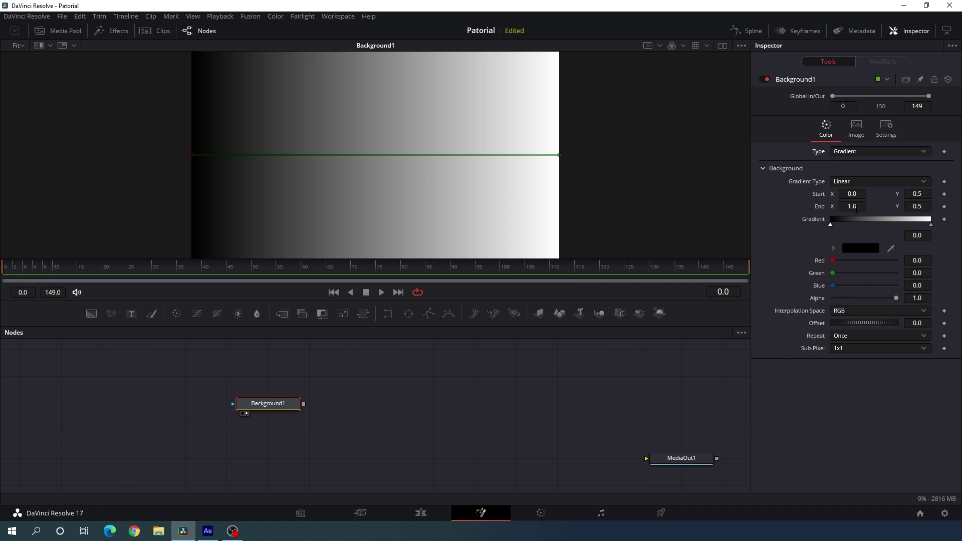
left_click(931, 224)
left_click(872, 248)
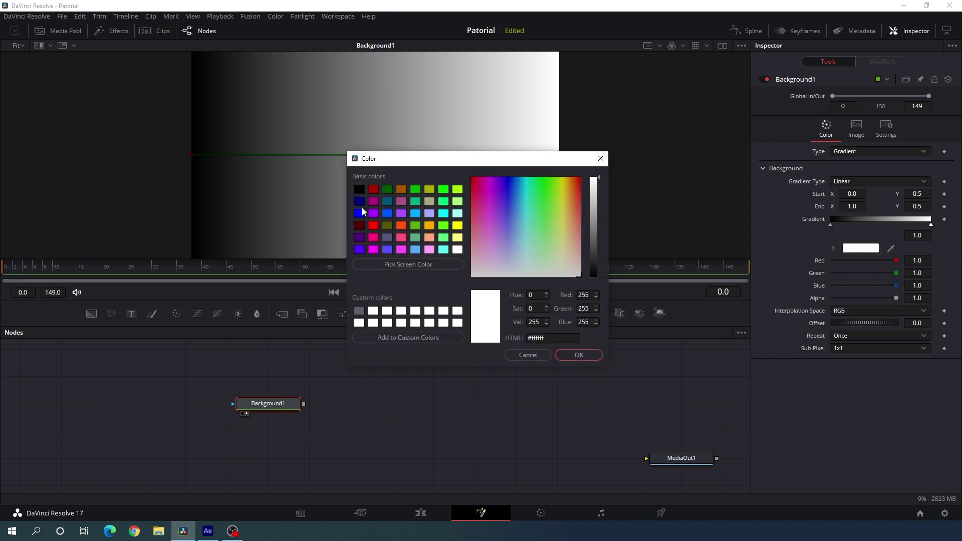
left_click(359, 190)
left_click(579, 355)
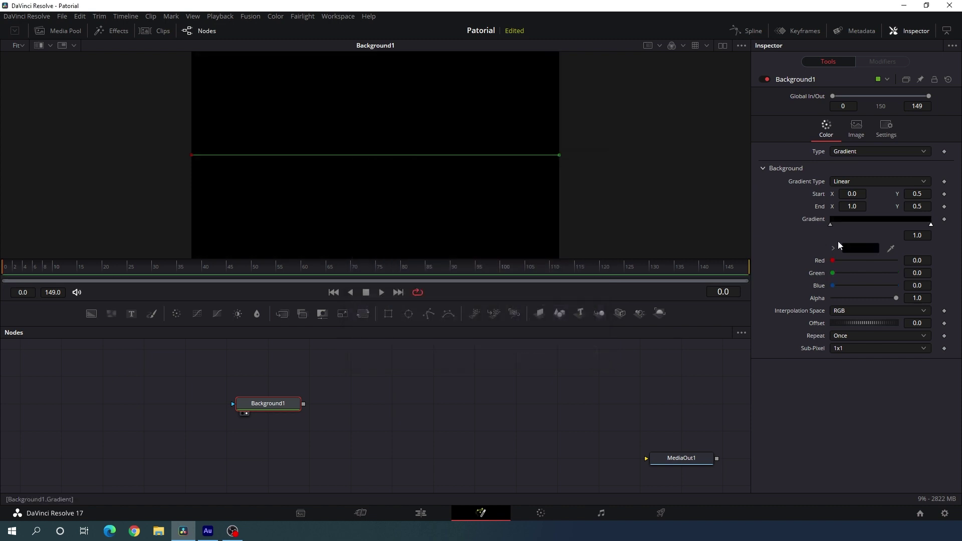
Set the start colour of Background1's gradient to dark blue #00007f.
left_click(831, 226)
left_click(860, 248)
left_click(359, 202)
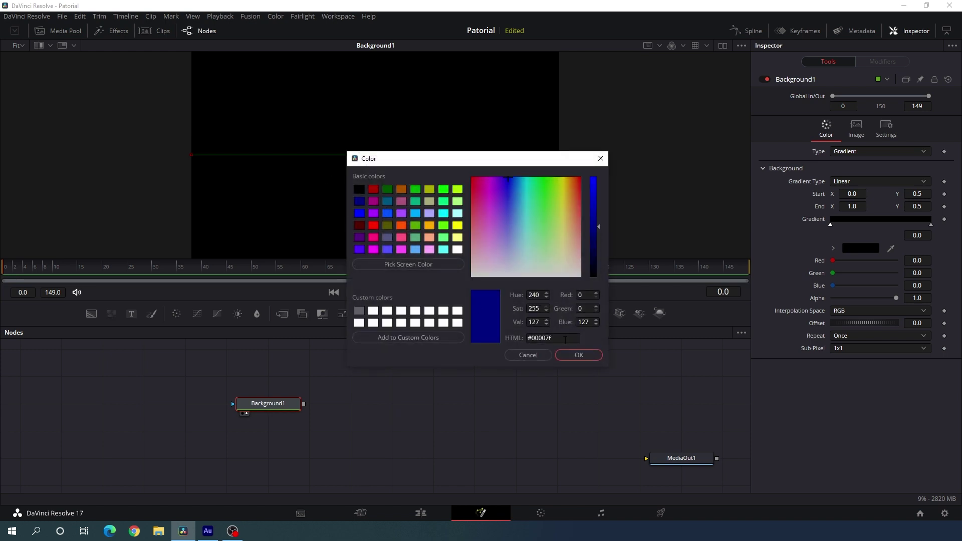
left_click(582, 354)
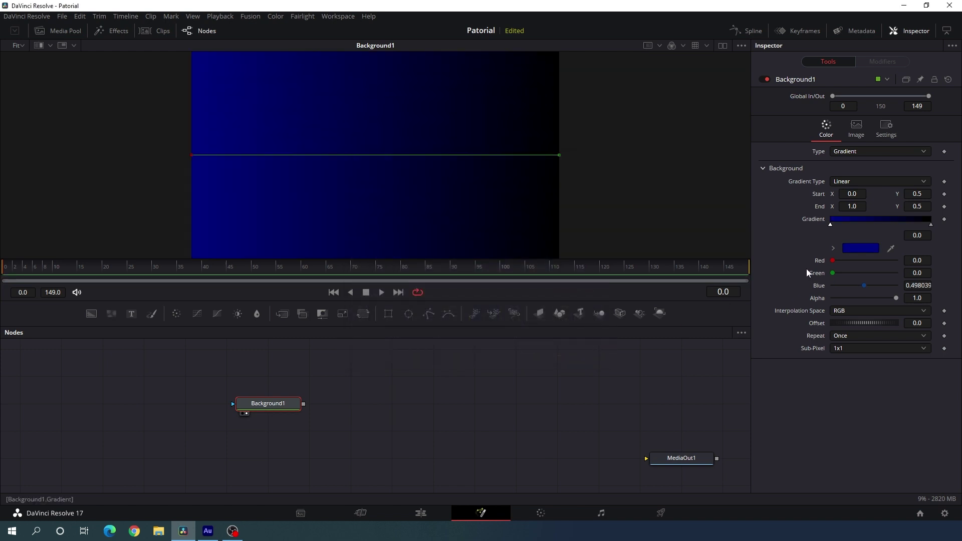
Make Background1's gradient Radial and set the start colour's blue value to 0.25.
left_click(853, 181)
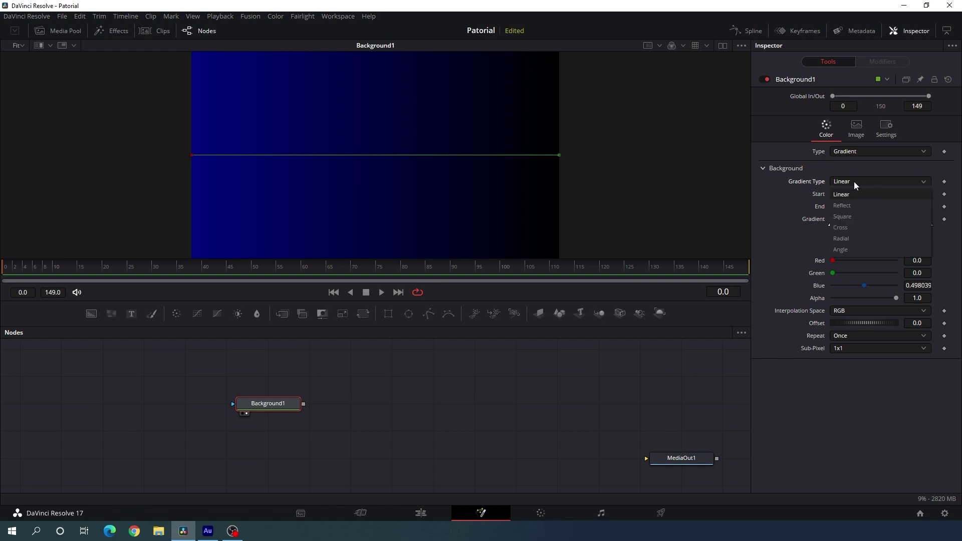
left_click(852, 238)
left_click_drag(865, 286, 849, 287)
left_click(918, 286)
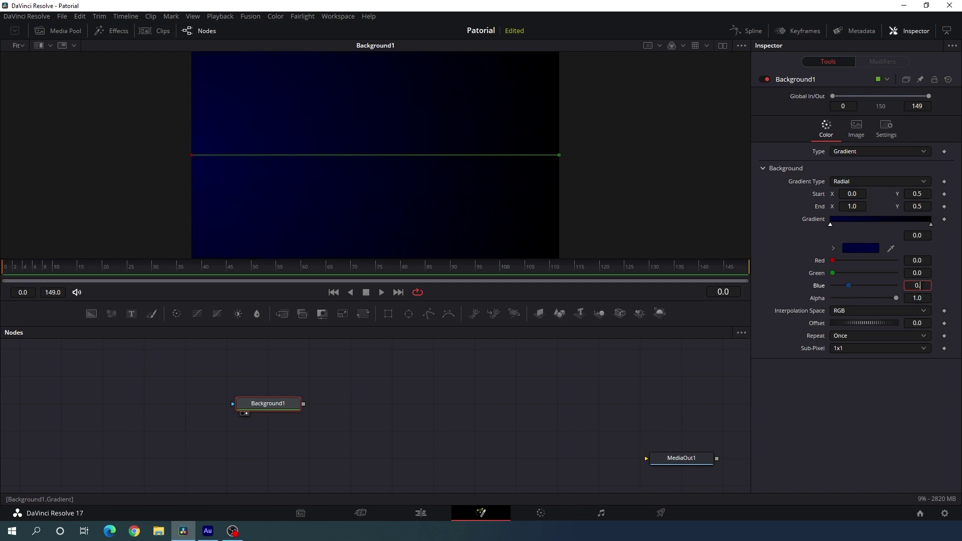
key("Tab")
Run the gradient from the frame's top centre to just below its bottom edge, and move the Background1 node level with MediaOut1.
left_click_drag(192, 154, 367, 54)
left_click_drag(558, 155, 364, 300)
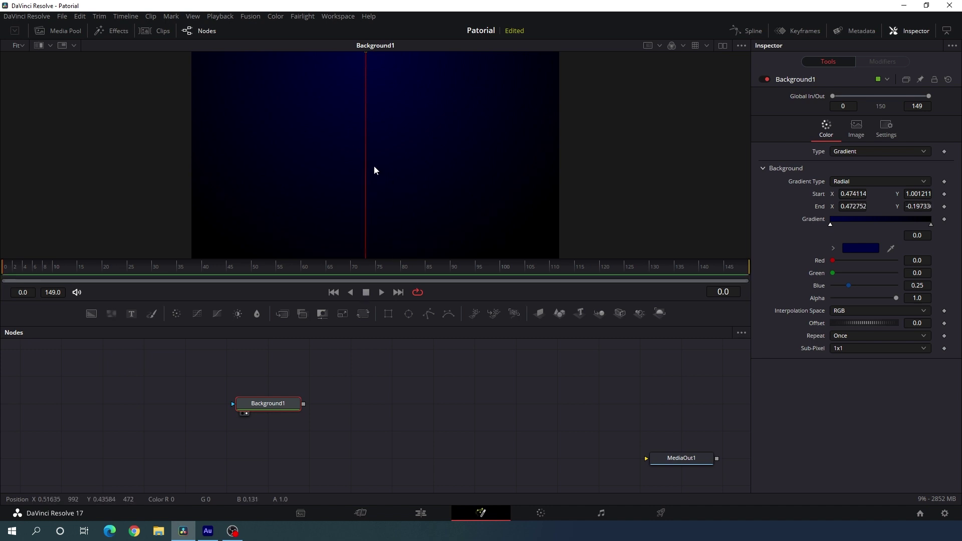
left_click_drag(366, 52, 370, 50)
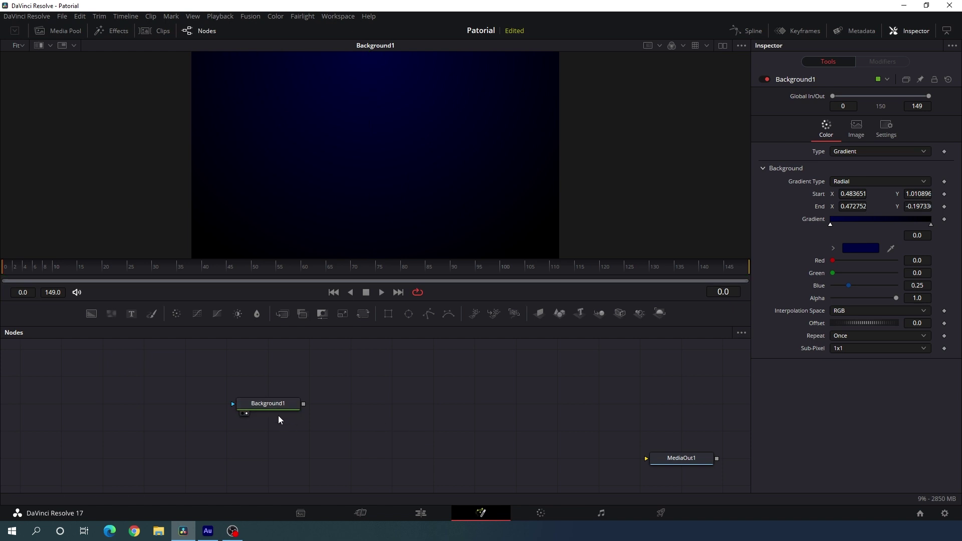
left_click_drag(283, 416, 248, 471)
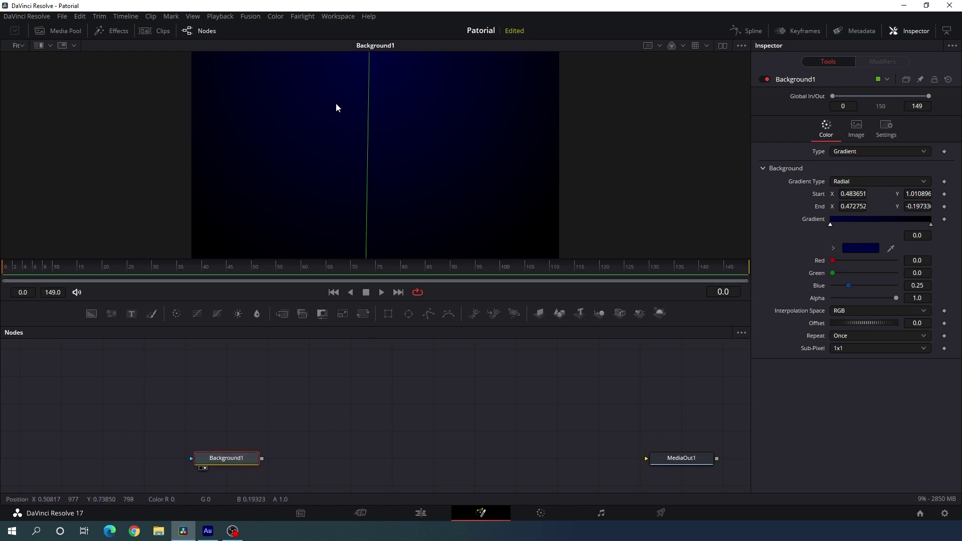
left_click(359, 400)
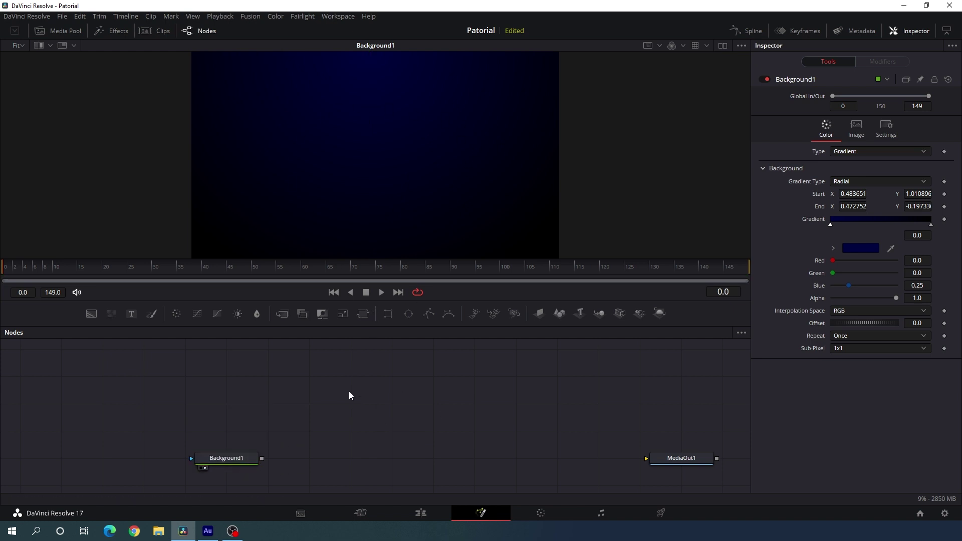
Add a second Background node above Background1, display it in the viewer and colour it white (#ffffff).
left_click_drag(91, 316, 209, 377)
key("1")
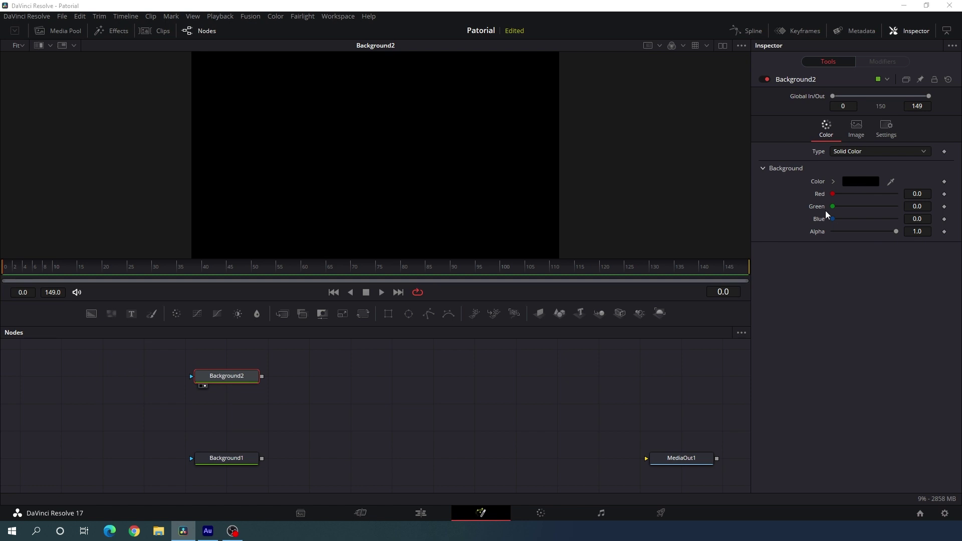
left_click(859, 181)
left_click(458, 250)
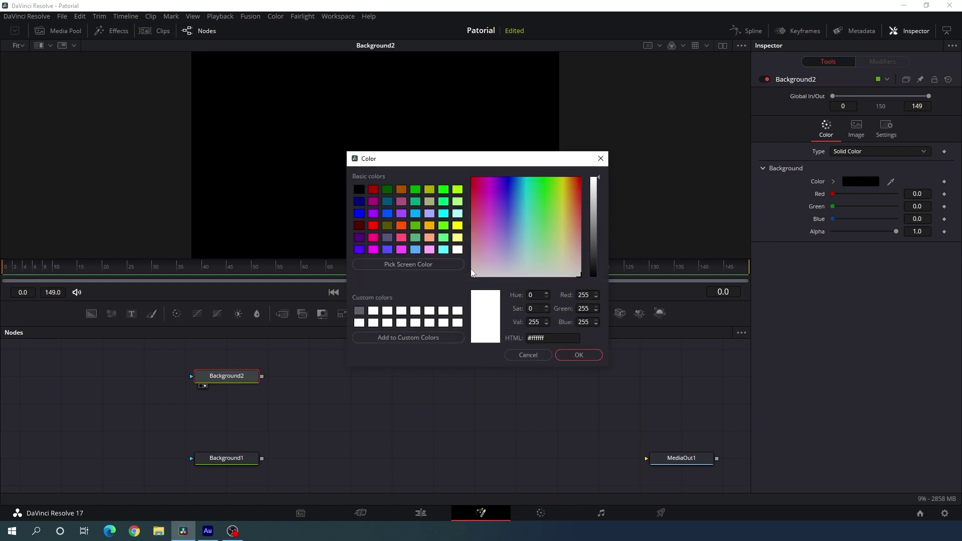
left_click(579, 355)
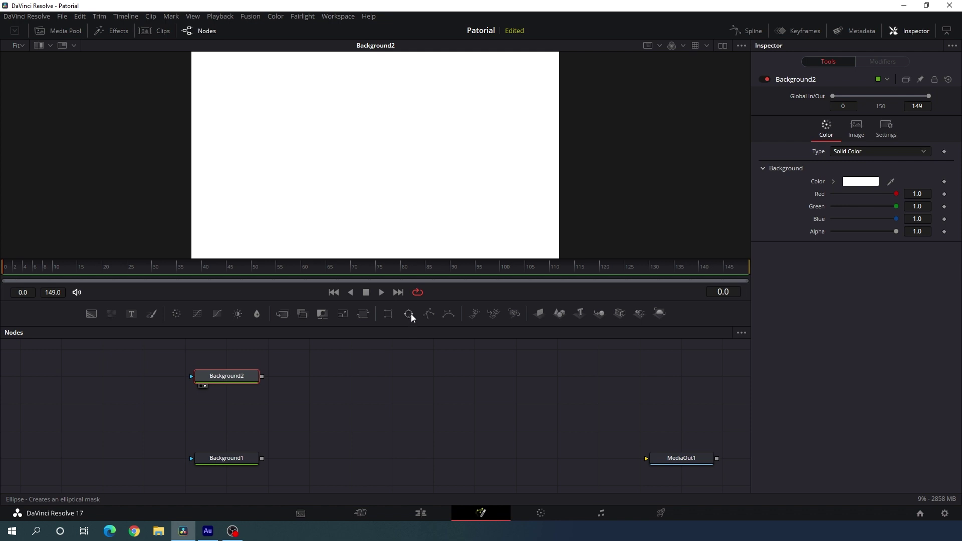
Add an Ellipse mask to Background2 and make it a hollow outline with Solid off and a border width of 0.002.
left_click_drag(410, 313, 229, 376)
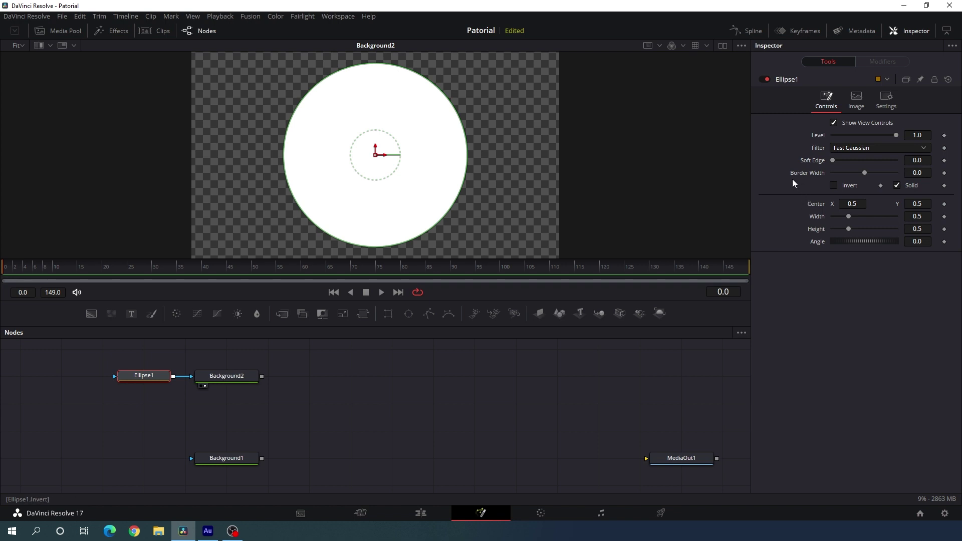
left_click(897, 186)
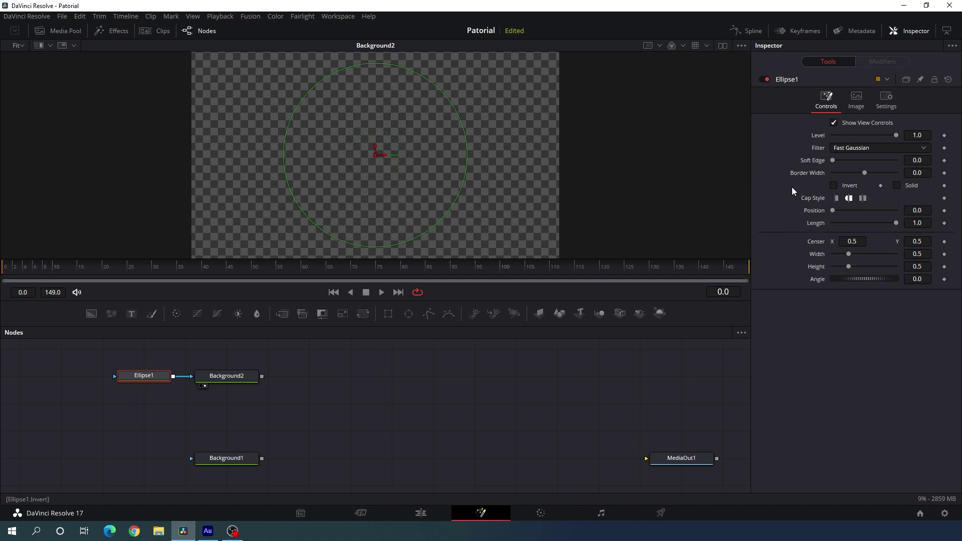
left_click(868, 172)
left_click(927, 173)
key("BackSpace")
type("02")
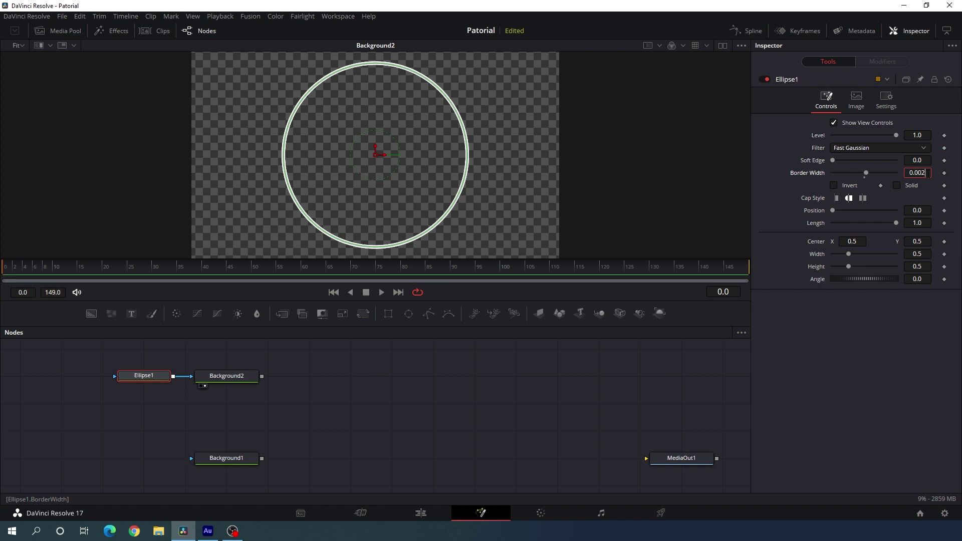
key("Return")
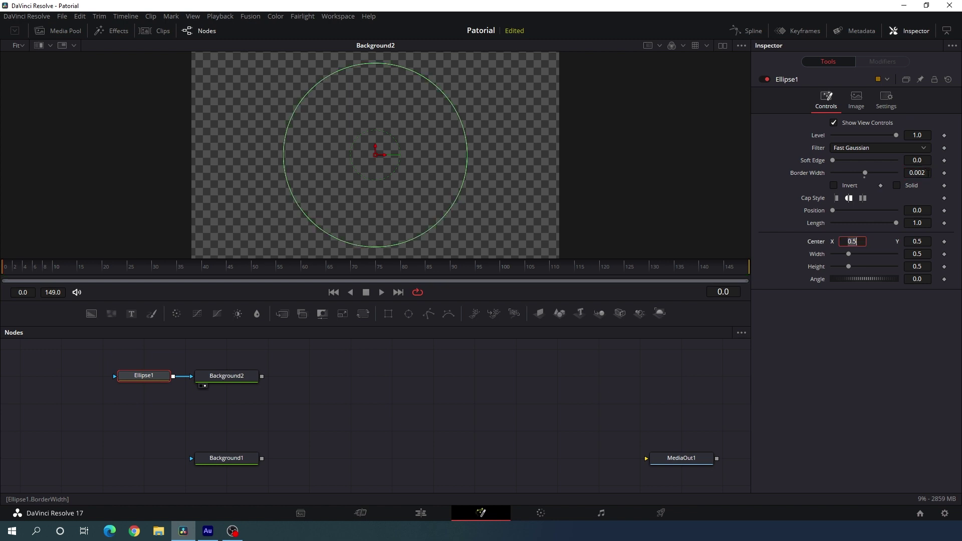
left_click(406, 431)
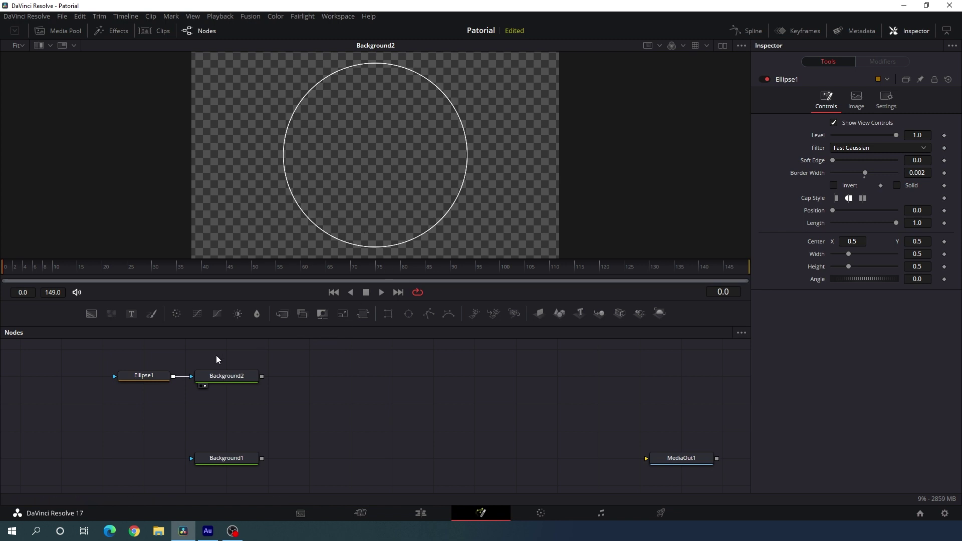
Set the Ellipse1 mask's width and height to 0.25.
left_click(140, 379)
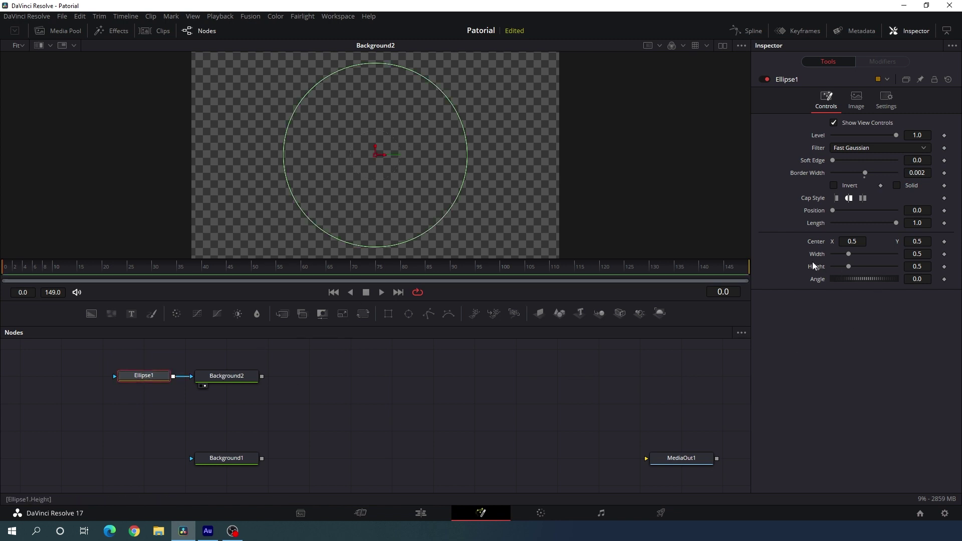
left_click(922, 255)
key("BackSpace")
type("25")
key("Tab")
key("BackSpace")
type("25")
key("Tab")
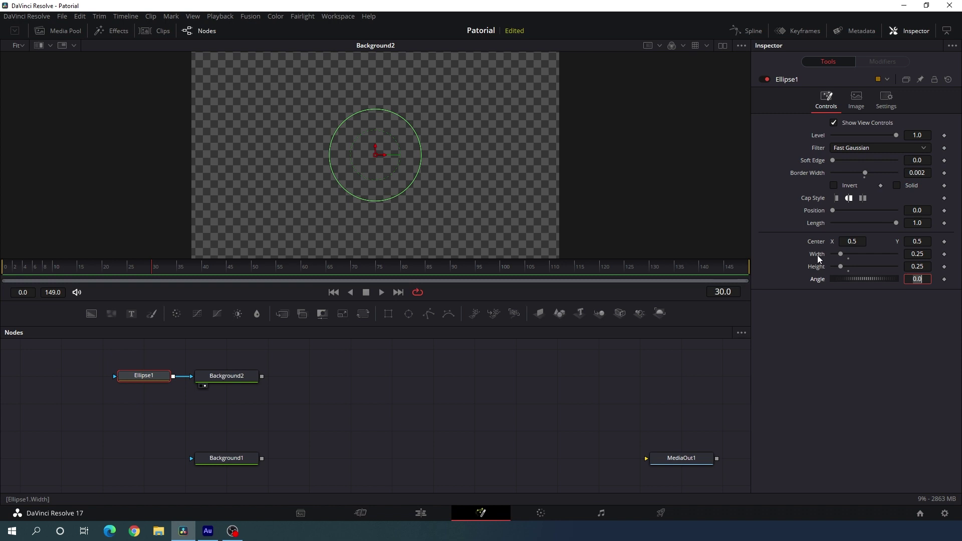
Animate Ellipse1's Width and Height with keyframes at frame 30.
right_click(817, 255)
left_click(831, 263)
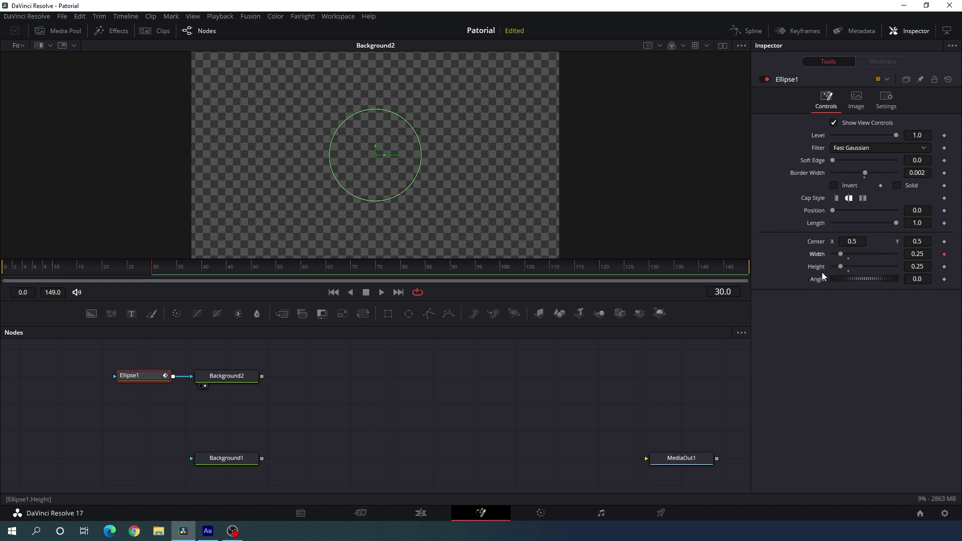
right_click(819, 269)
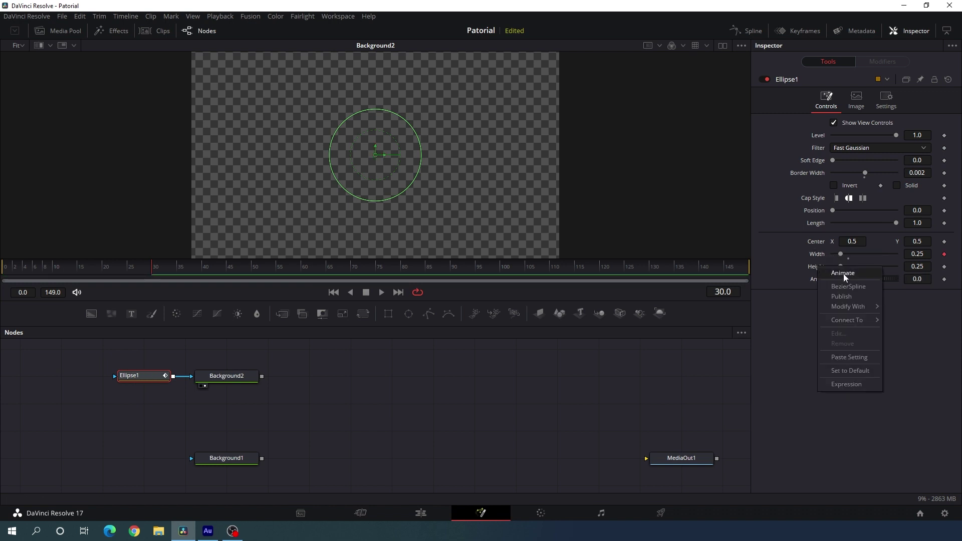
left_click(844, 274)
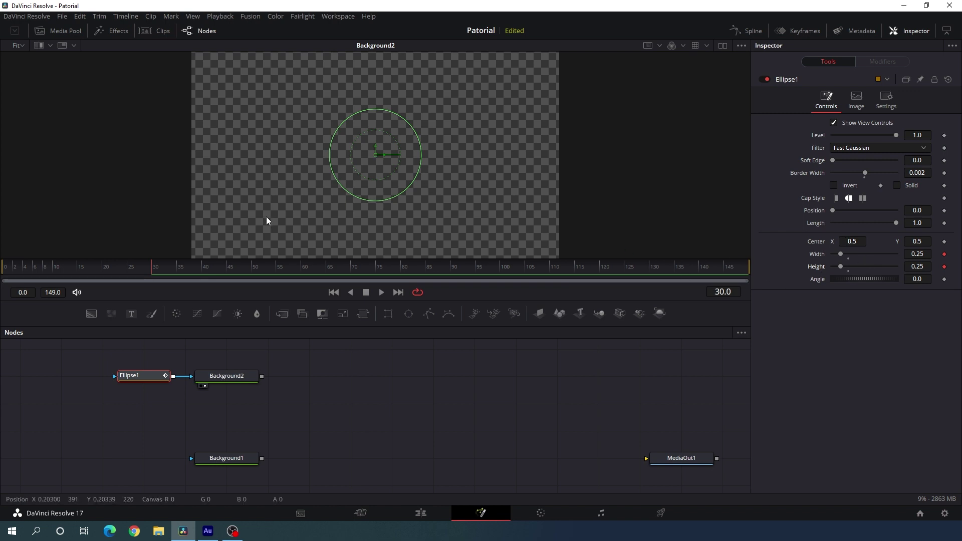
Keyframe Ellipse1's Width and Height at 0.0 on frame 0, and scrub forward to check the circle's growth.
left_click_drag(145, 273, 4, 285)
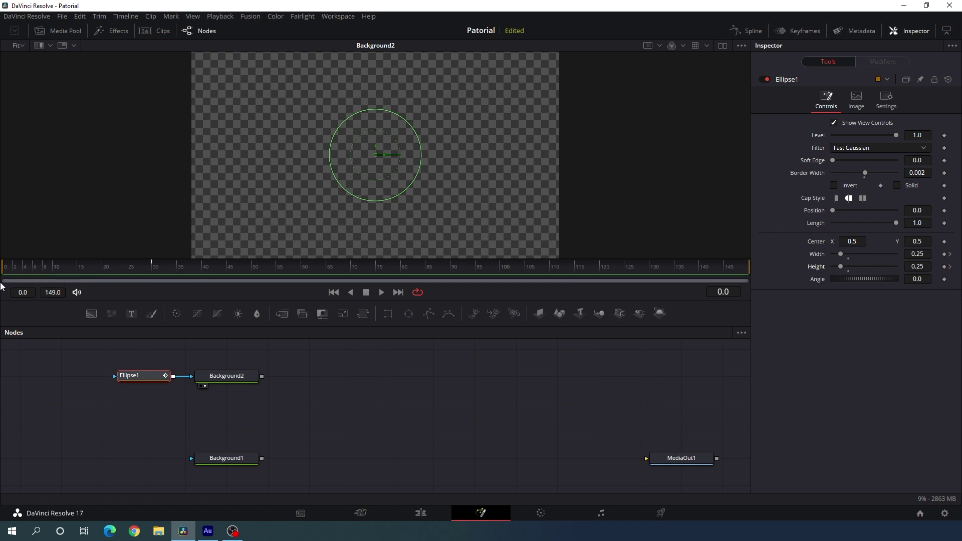
left_click_drag(842, 255, 799, 267)
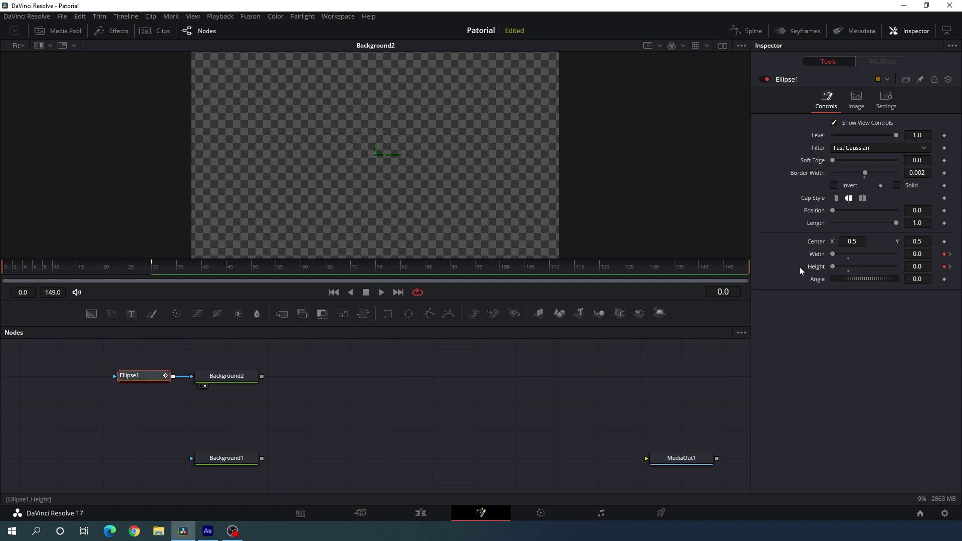
left_click_drag(21, 268, 128, 267)
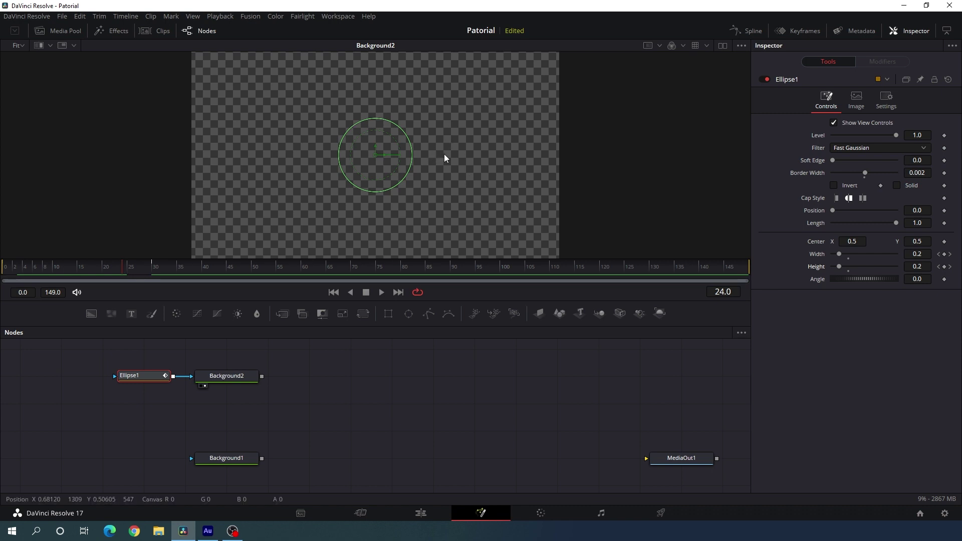
Show only Ellipse1's Width curve in the Spline editor, fitted to view, and smooth both of its keyframes.
left_click(748, 31)
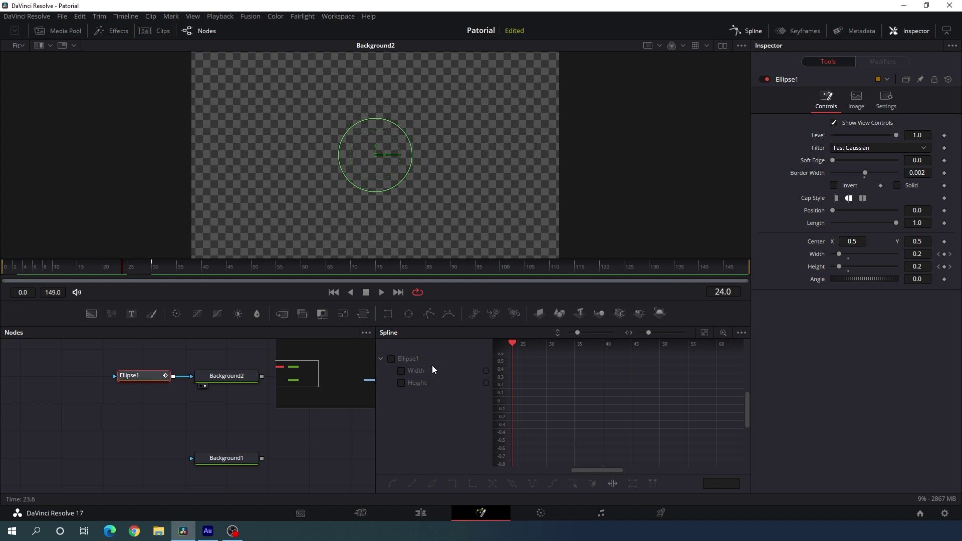
key("F4")
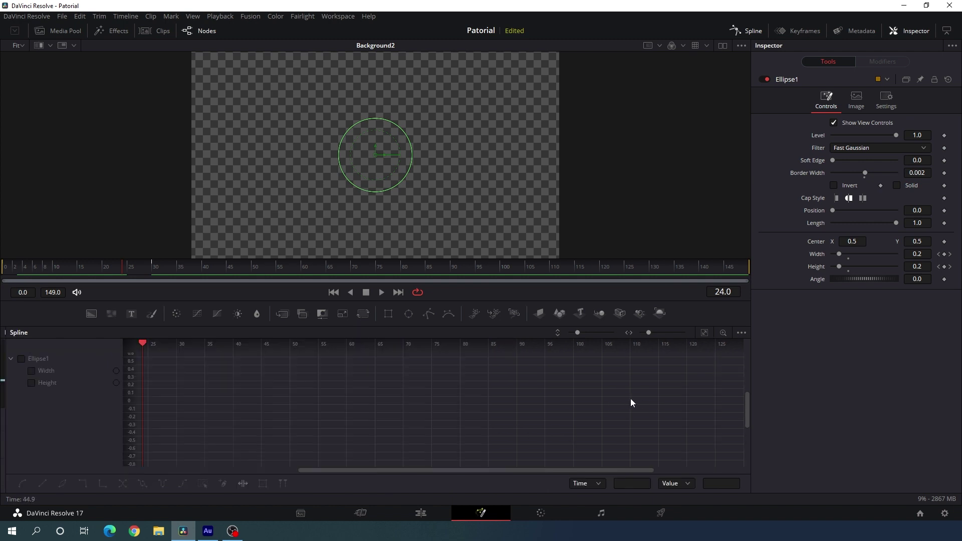
left_click(23, 358)
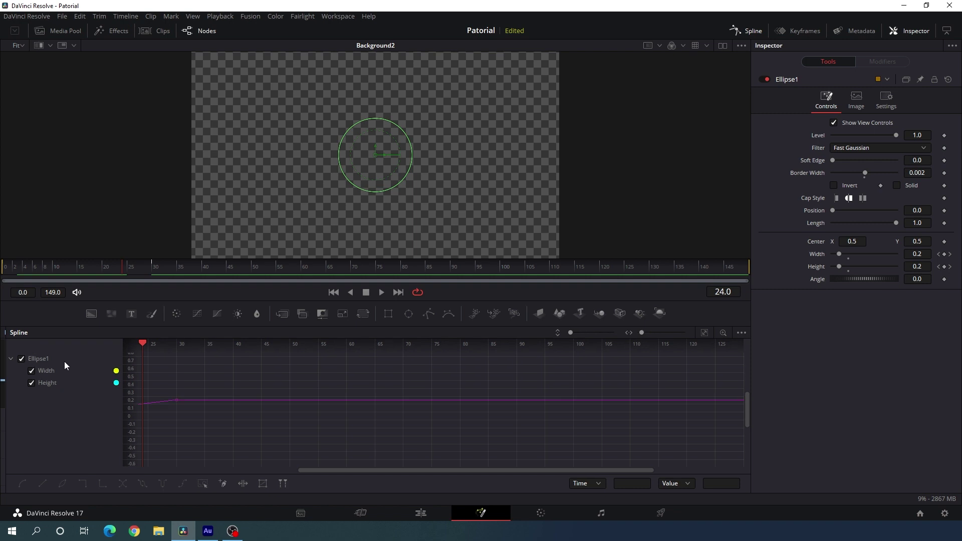
left_click(33, 384)
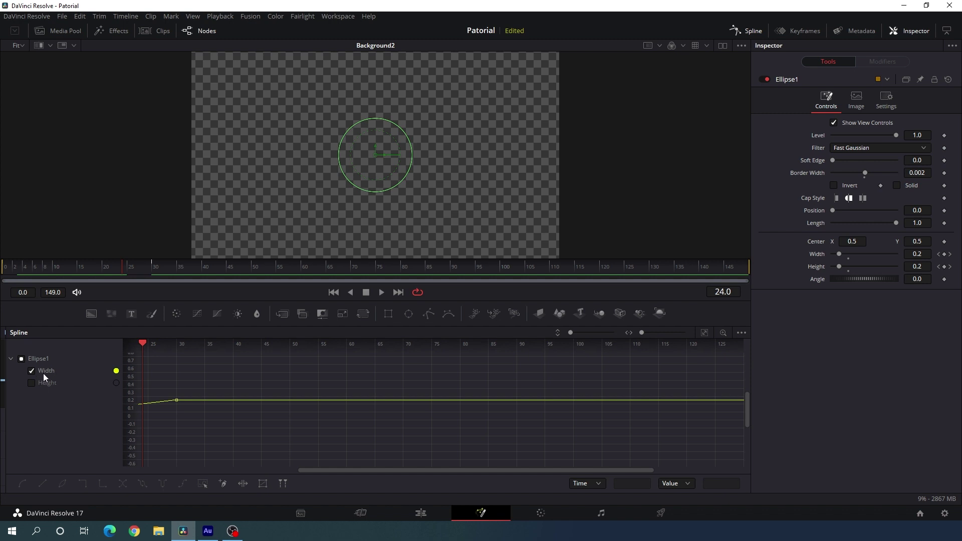
left_click(704, 332)
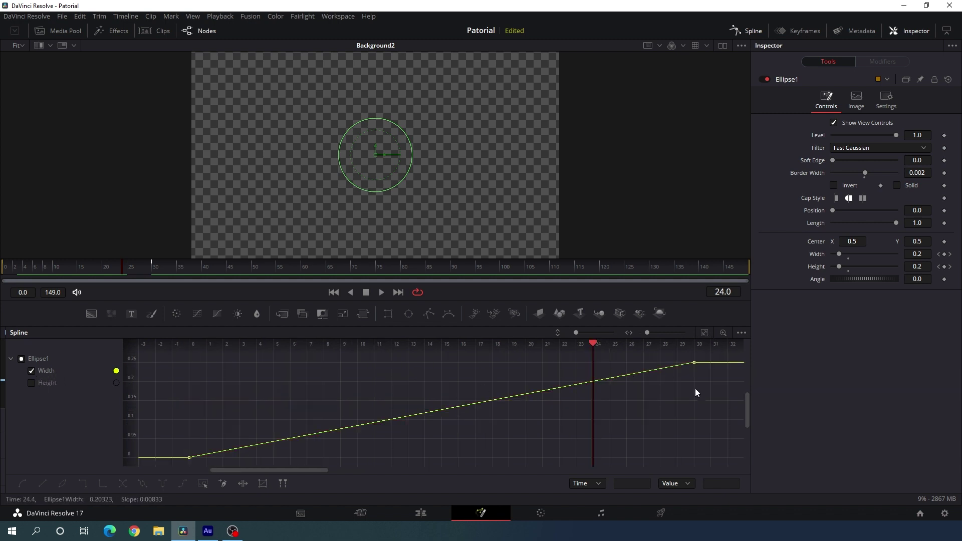
left_click_drag(700, 363, 179, 465)
key("s")
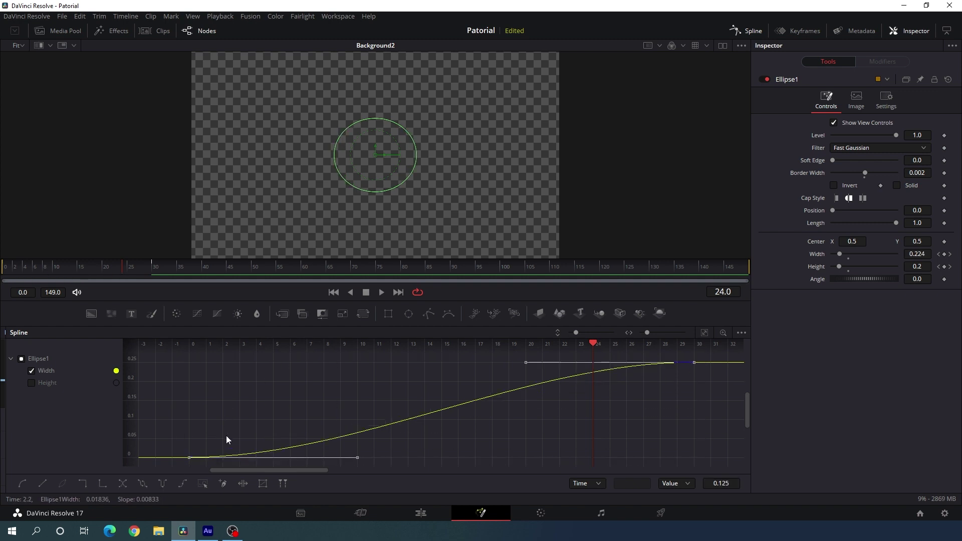
Reshape the Width curve into a fast-start ease-out by pulling the end keyframe's handle to frame 0 and collapsing the start keyframe's handle.
left_click(594, 344)
left_click_drag(594, 345, 196, 368)
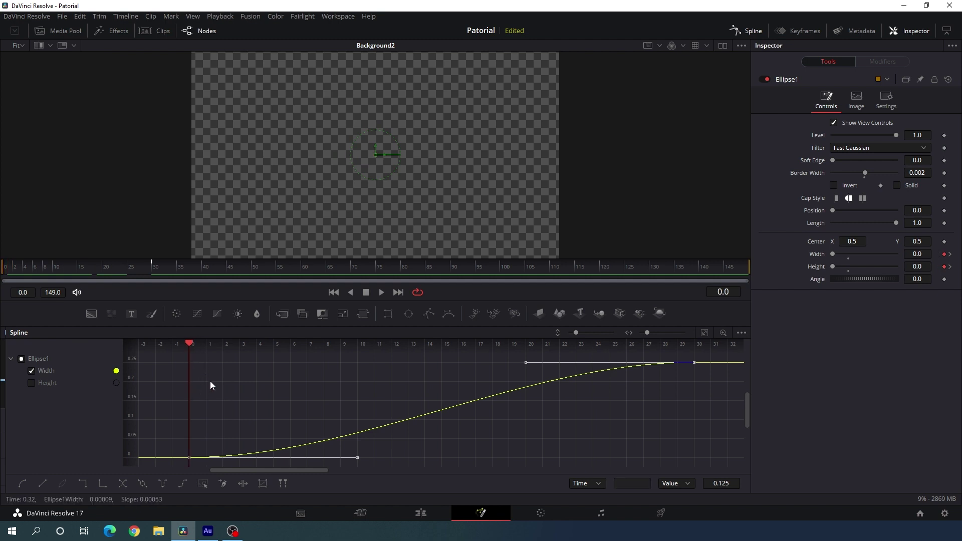
left_click_drag(525, 366, 189, 366)
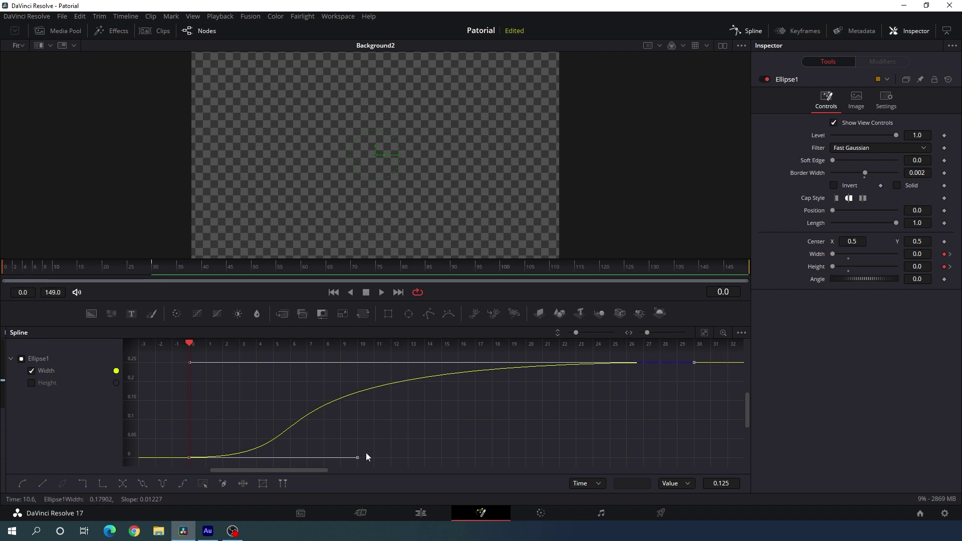
left_click_drag(354, 458, 183, 462)
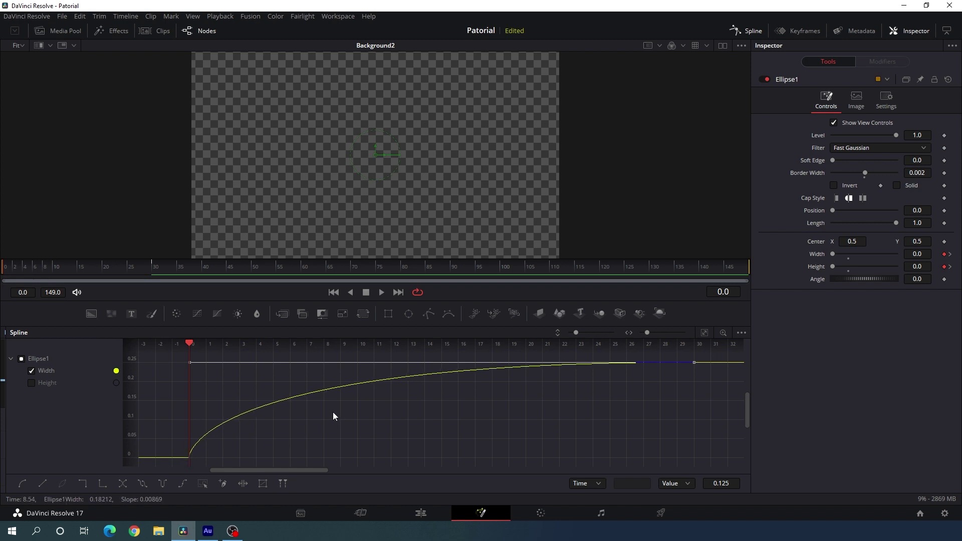
Show only Ellipse1's Height curve in the Spline editor, fitted to view, and smooth both of its keyframes.
left_click(46, 370)
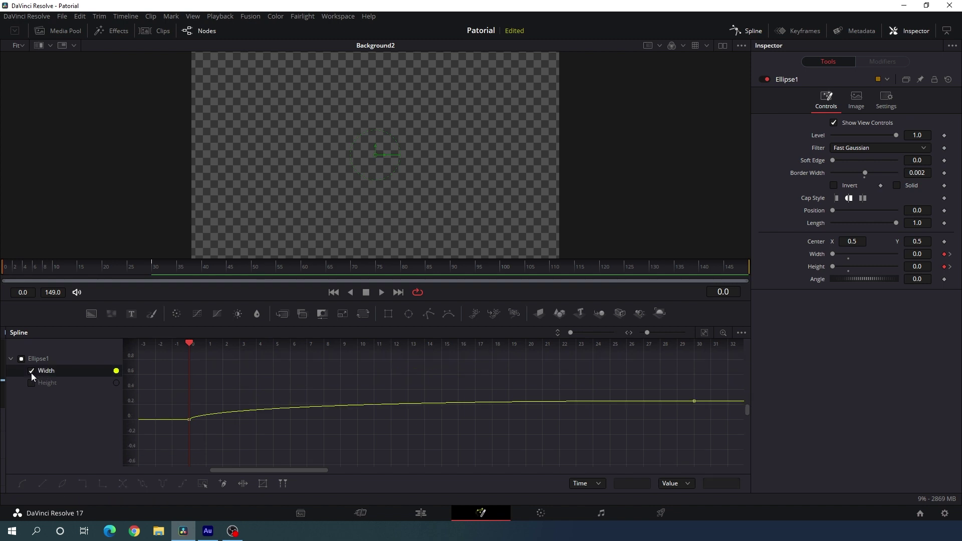
left_click(30, 372)
left_click(33, 383)
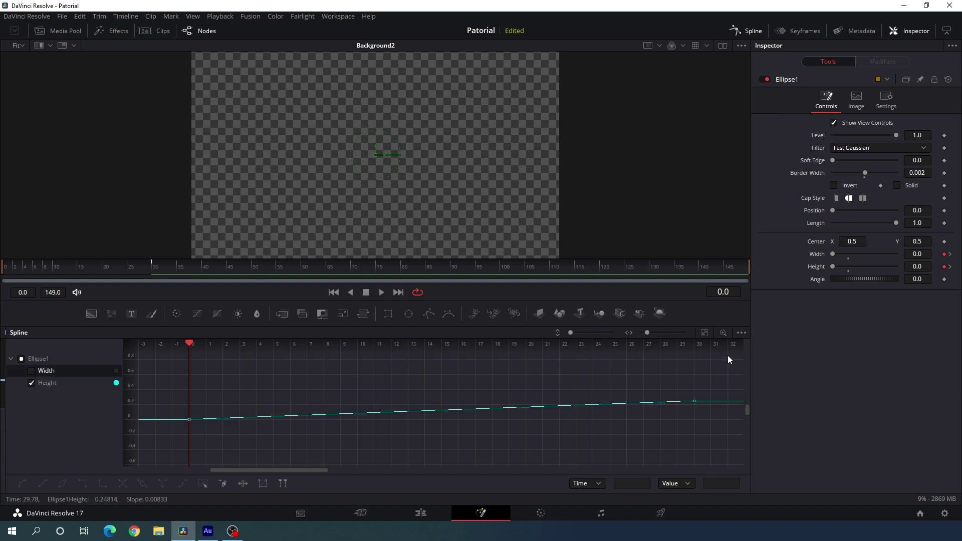
left_click(705, 333)
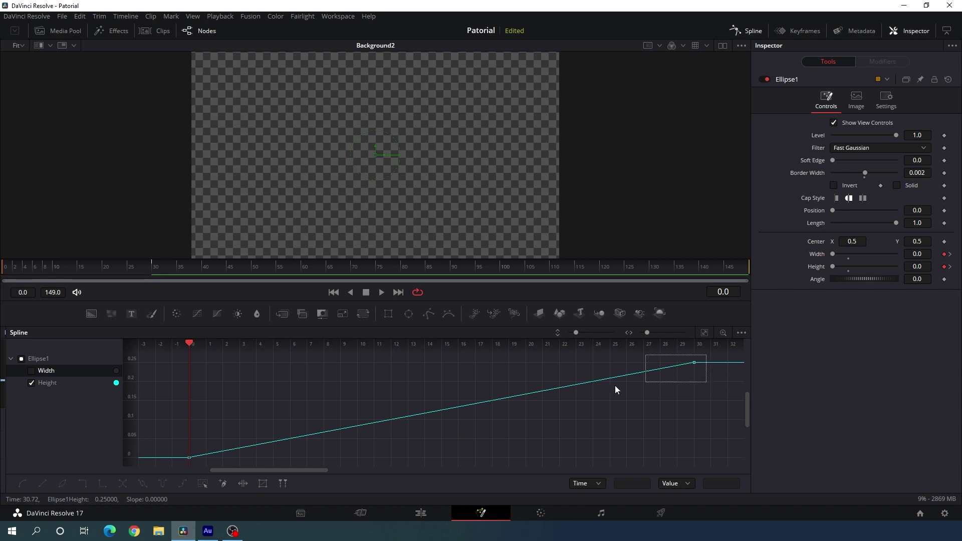
left_click_drag(616, 389, 165, 456)
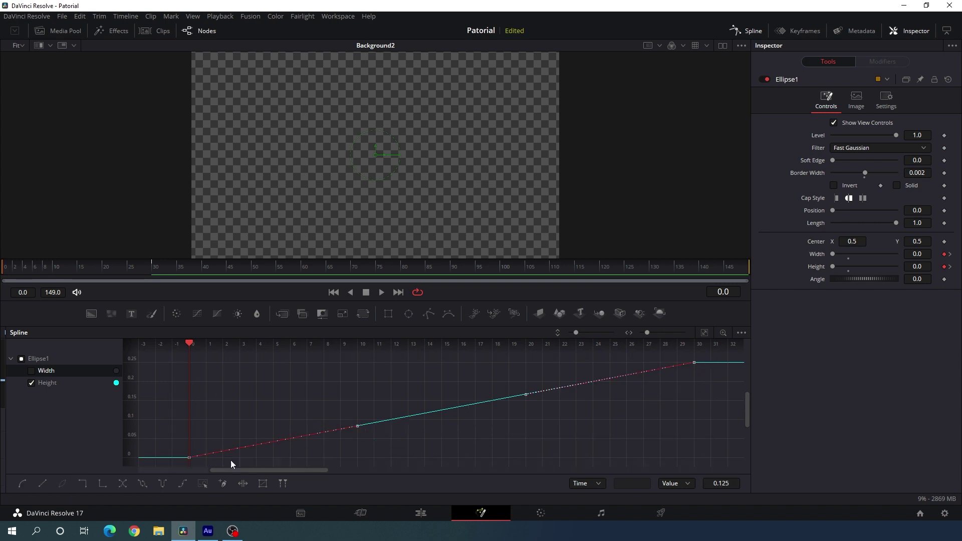
key("s")
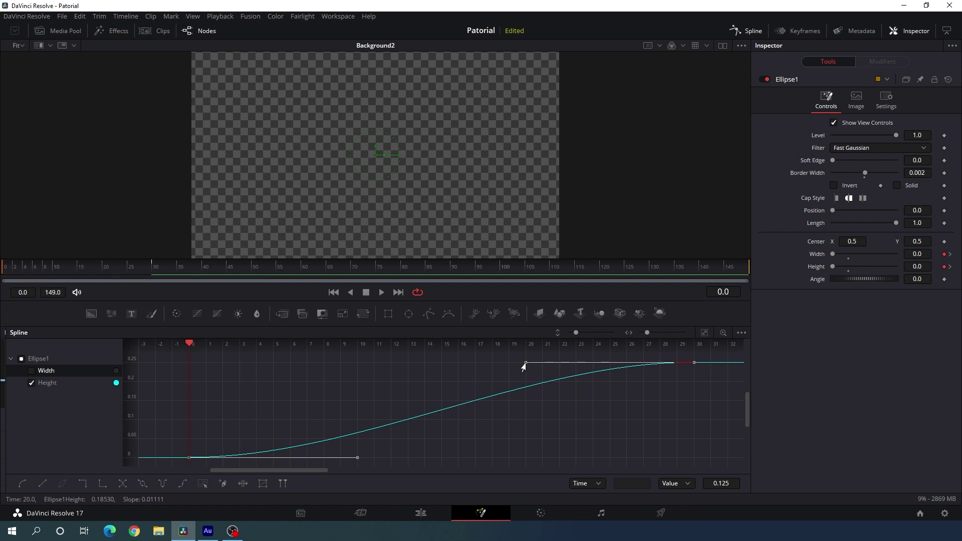
Give the Height curve the same ease-out, with the end handle level at frame 0 and the start handle collapsed, and close the Spline editor.
left_click_drag(524, 367, 186, 366)
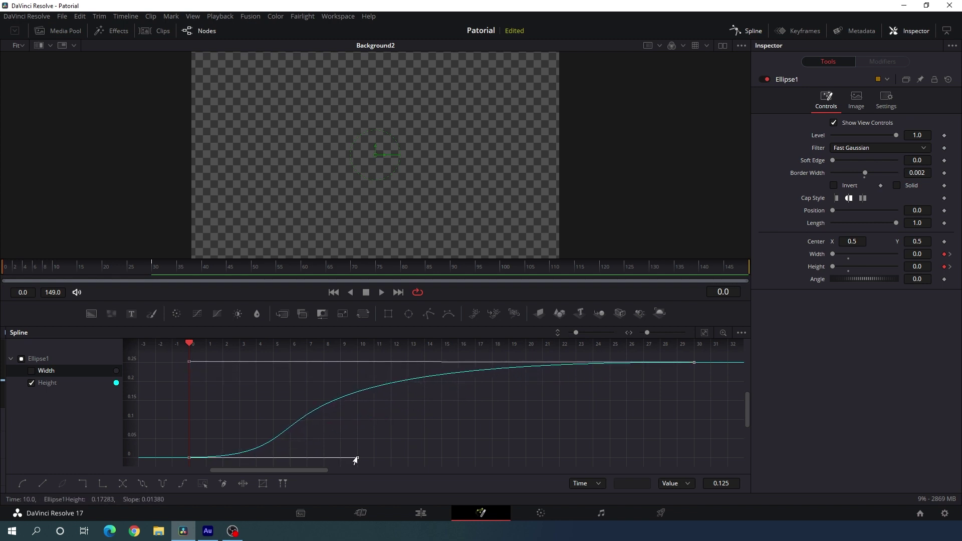
left_click_drag(356, 458, 185, 458)
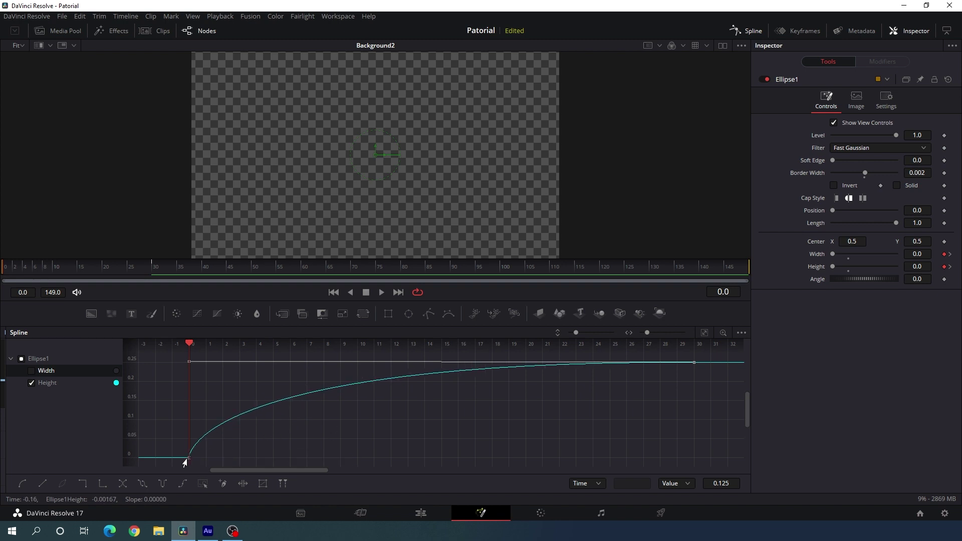
left_click_drag(188, 370, 187, 368)
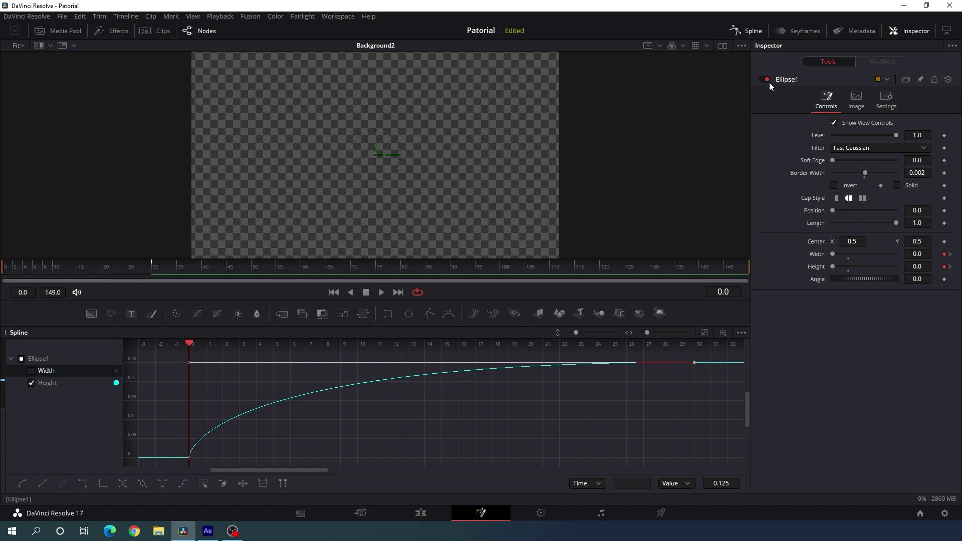
left_click(752, 37)
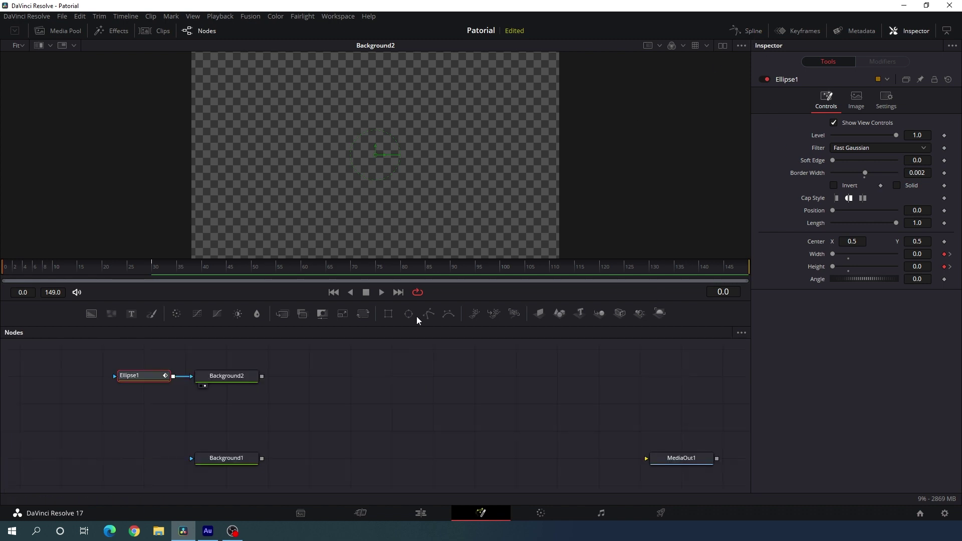
Play back the circle's growth, and at frame 149 set Ellipse1's Center X to 0.25.
left_click(381, 294)
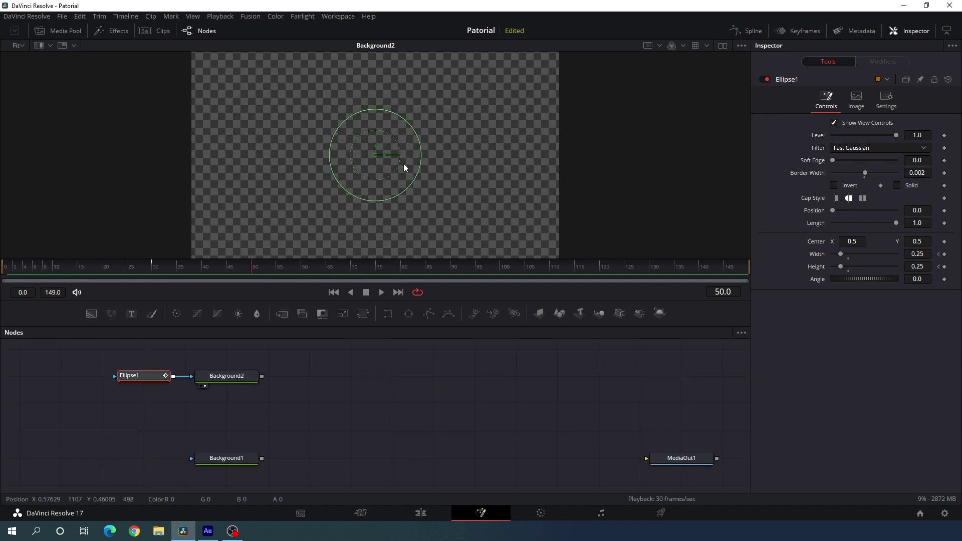
left_click_drag(397, 266, 762, 272)
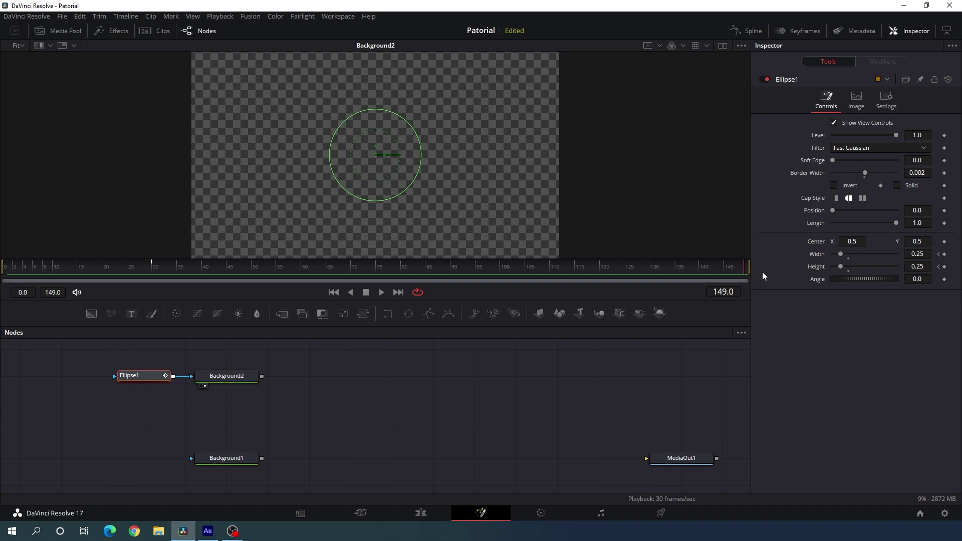
left_click_drag(392, 157, 288, 158)
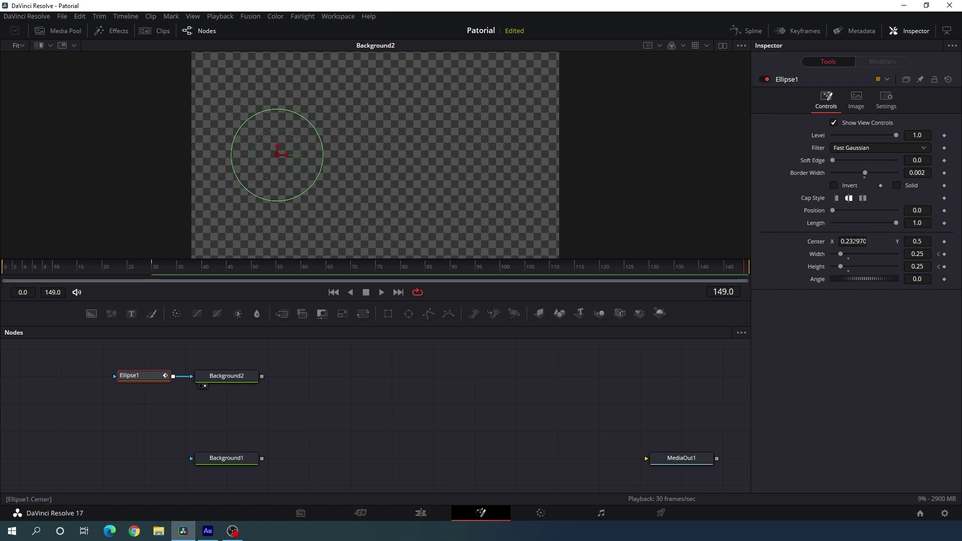
left_click(854, 241)
type("0.25")
left_click(921, 242)
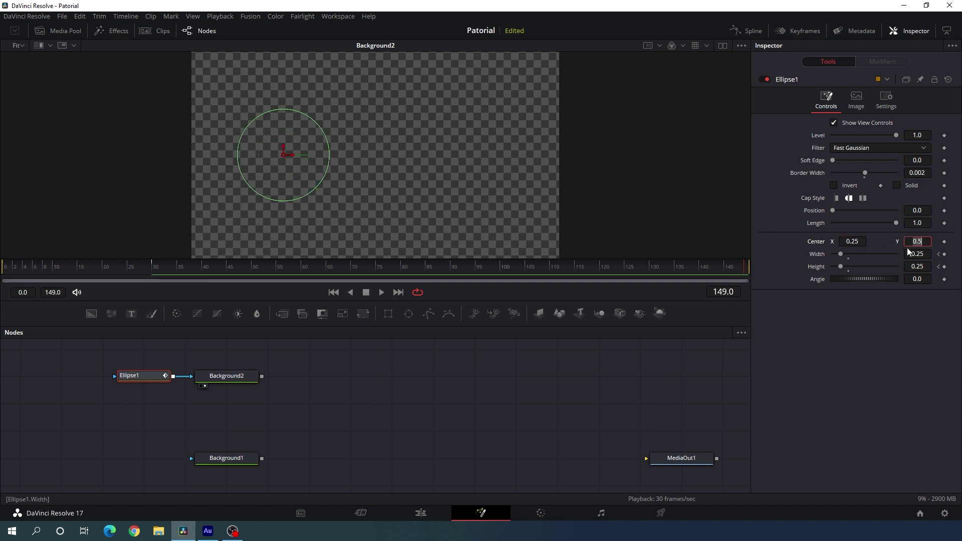
Set Ellipse1's Center Y to 0.45 and keyframe its Center at frame 149.
type("0.45")
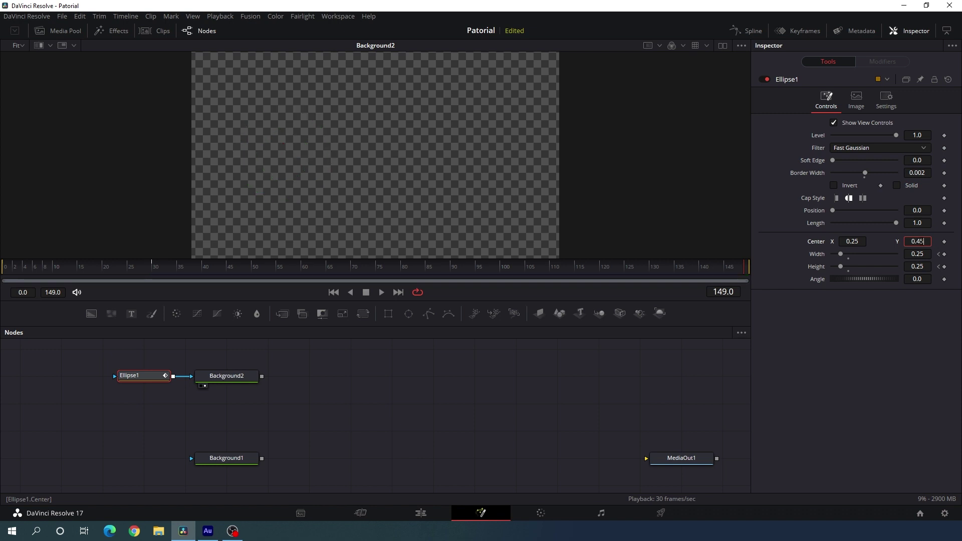
key("Tab")
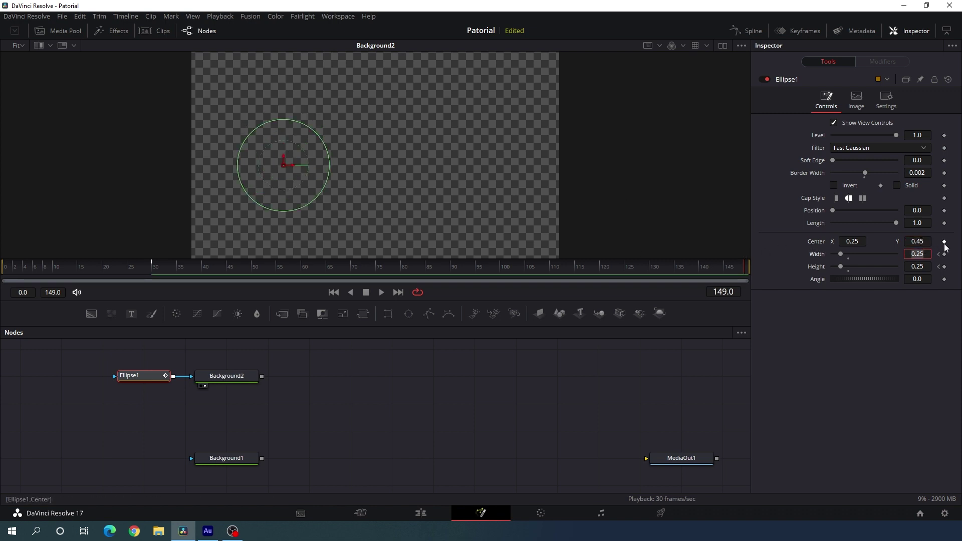
left_click(945, 243)
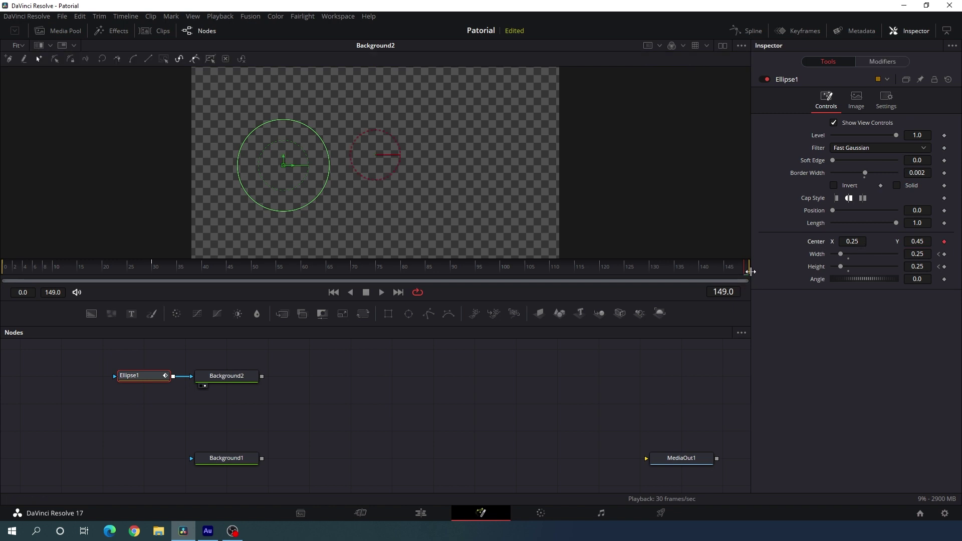
right_click(817, 245)
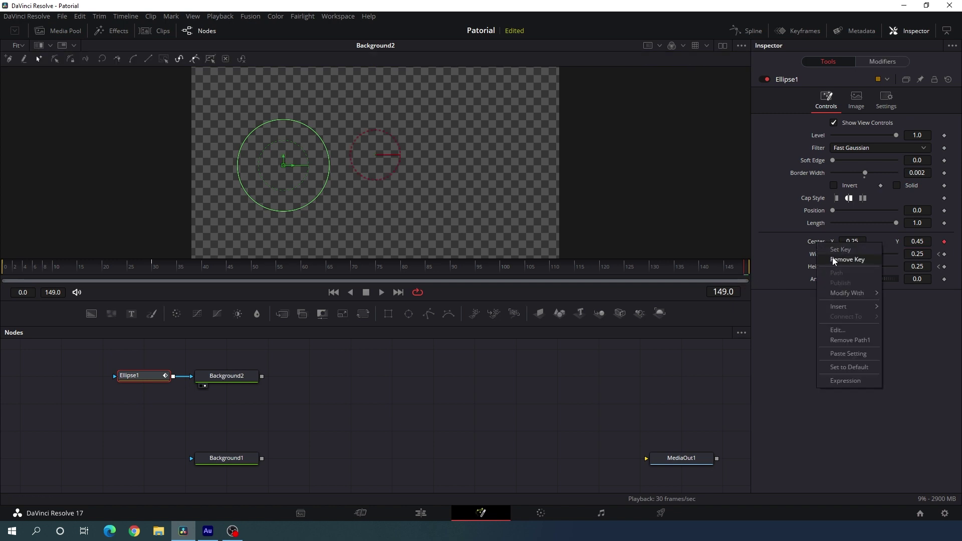
left_click(792, 250)
At frame 0 set Ellipse1's Center X to 0.75, and scrub through the composition to preview the circle's movement.
left_click_drag(735, 271, 2, 285)
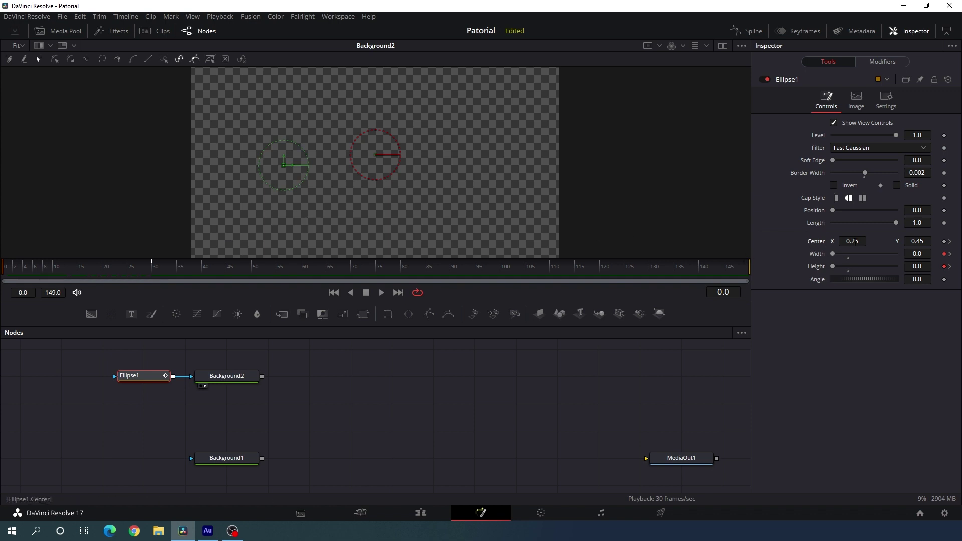
left_click(859, 242)
type("0.75")
key("Tab")
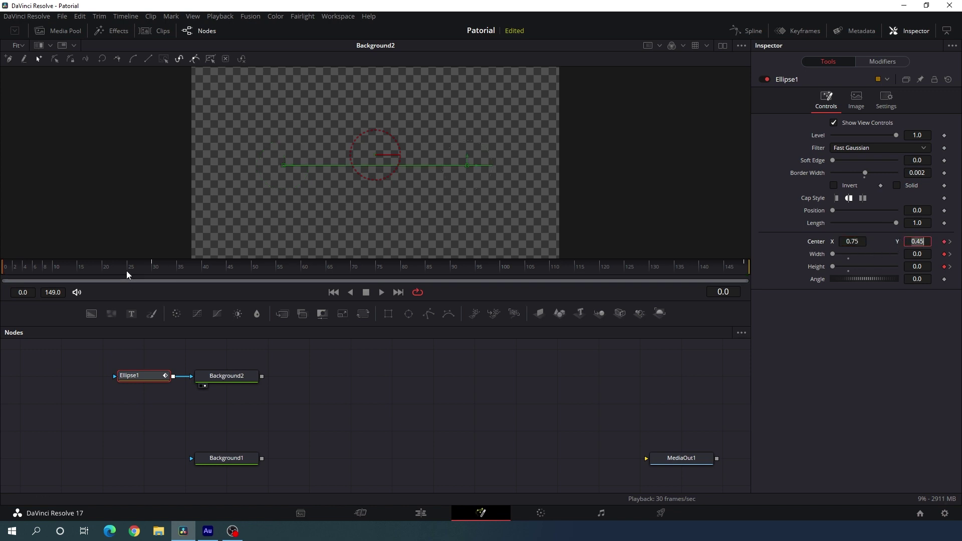
left_click_drag(126, 271, 628, 266)
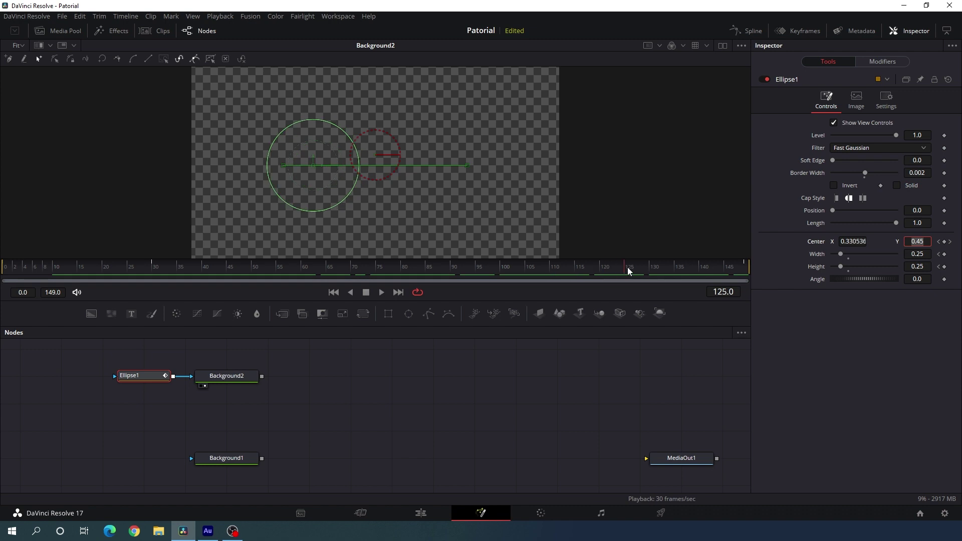
left_click(387, 413)
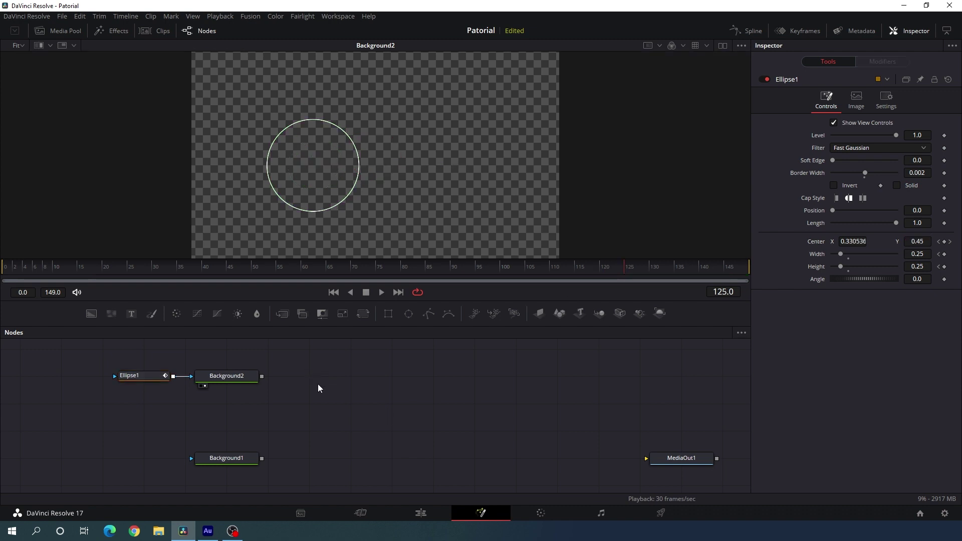
Rename the Background2 node as Circle.
left_click(240, 379)
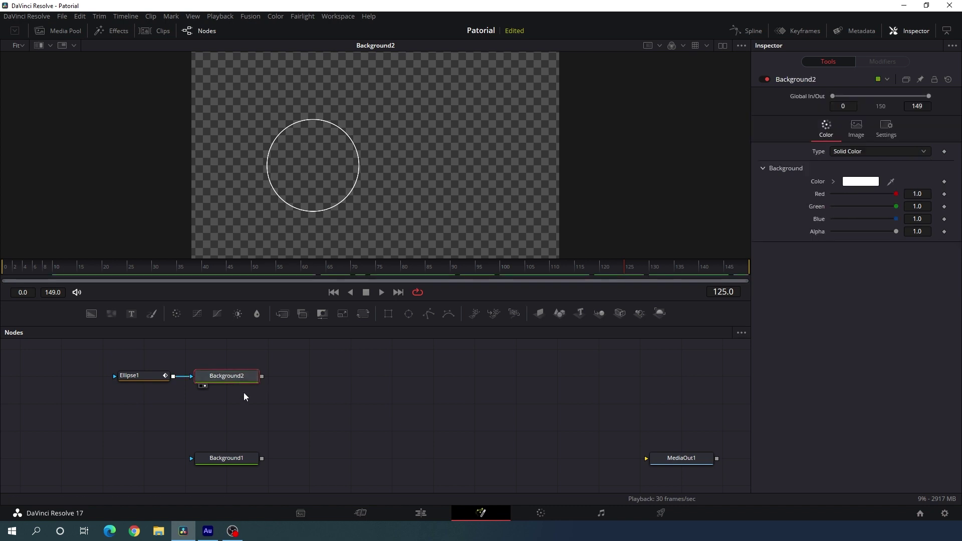
key("F2")
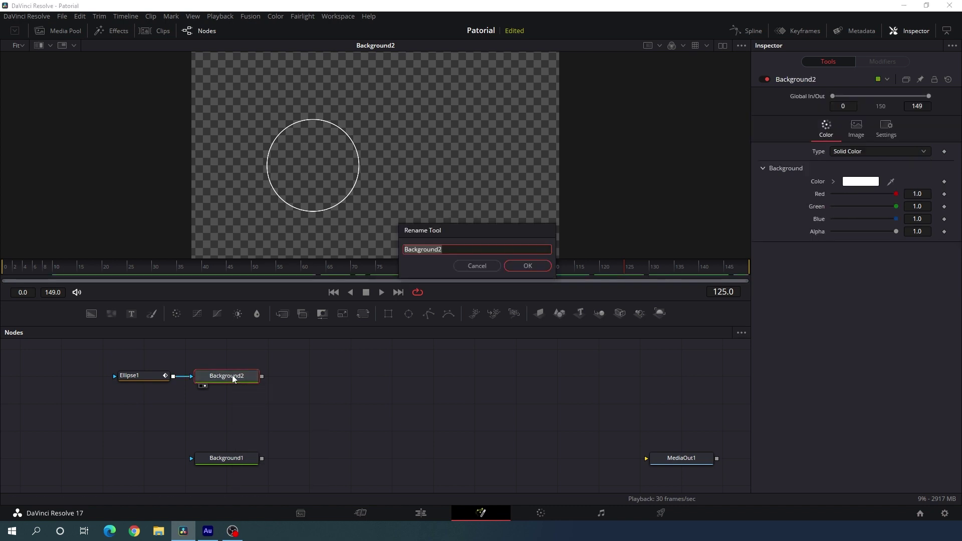
key("BackSpace")
type("Circle")
key("Return")
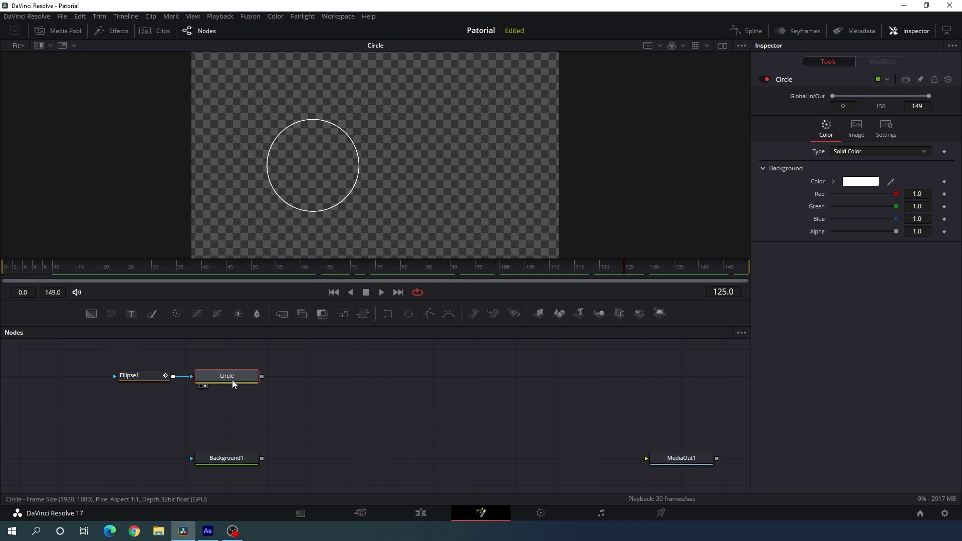
Add a Displace node fed by Circle, show it in the viewer, and place it directly beneath the Circle node.
key("shift+space")
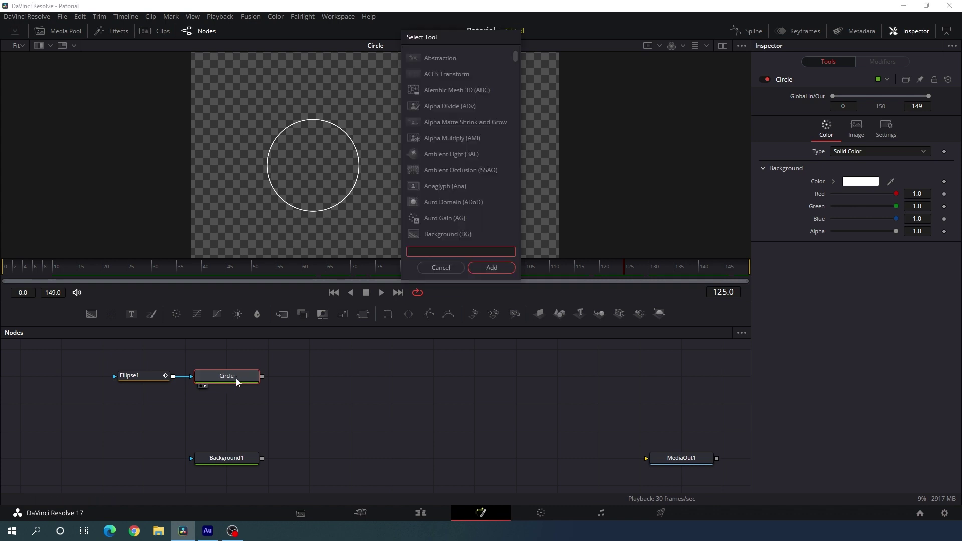
type("dis")
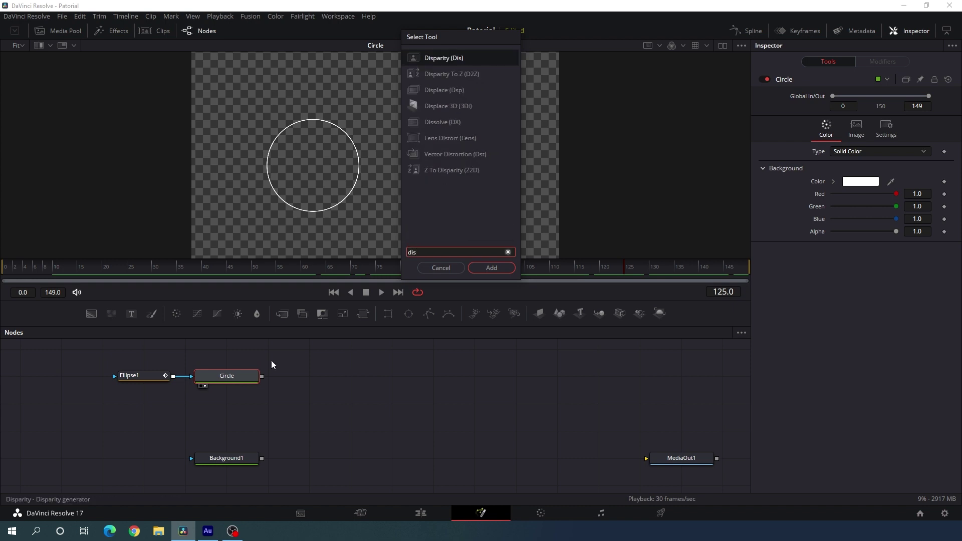
left_click(444, 91)
left_click(489, 268)
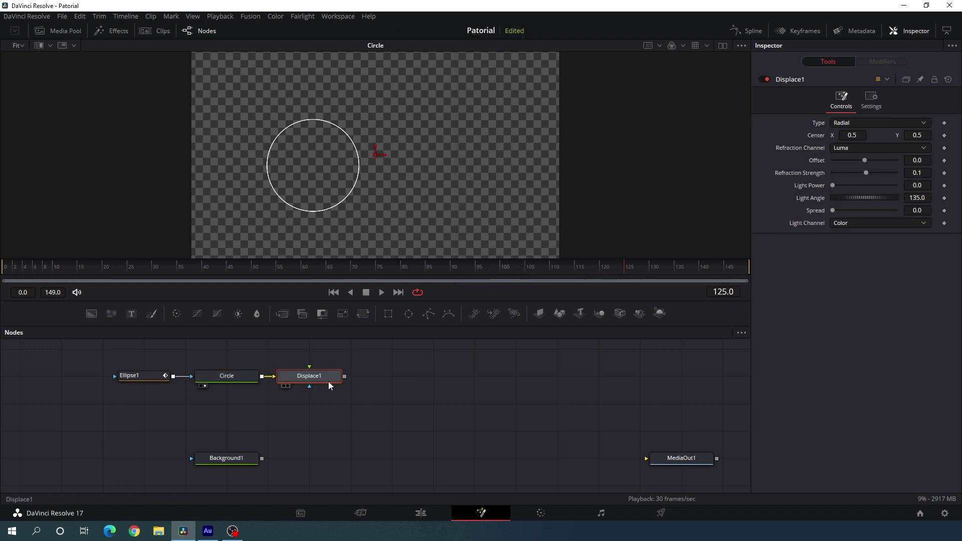
left_click_drag(321, 376, 368, 161)
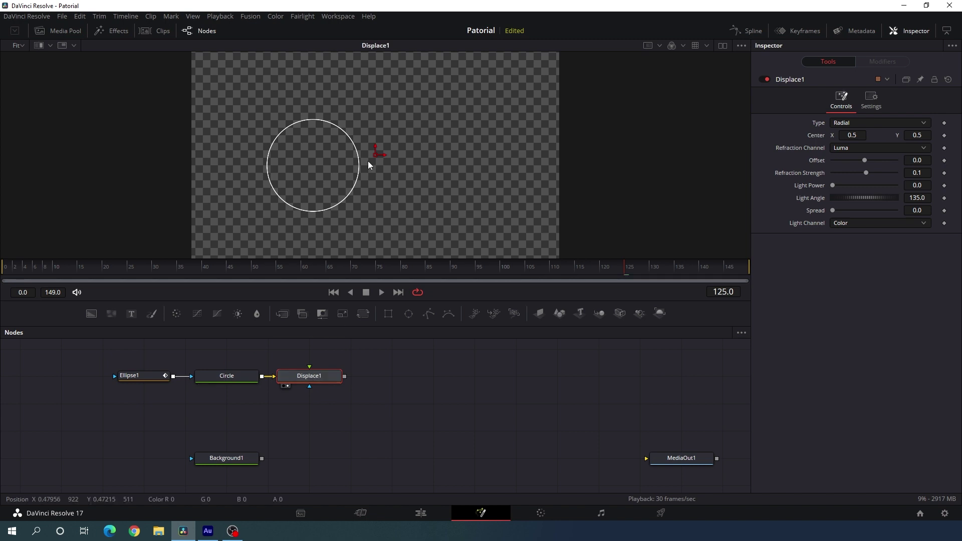
scroll(346, 361, "left", 3)
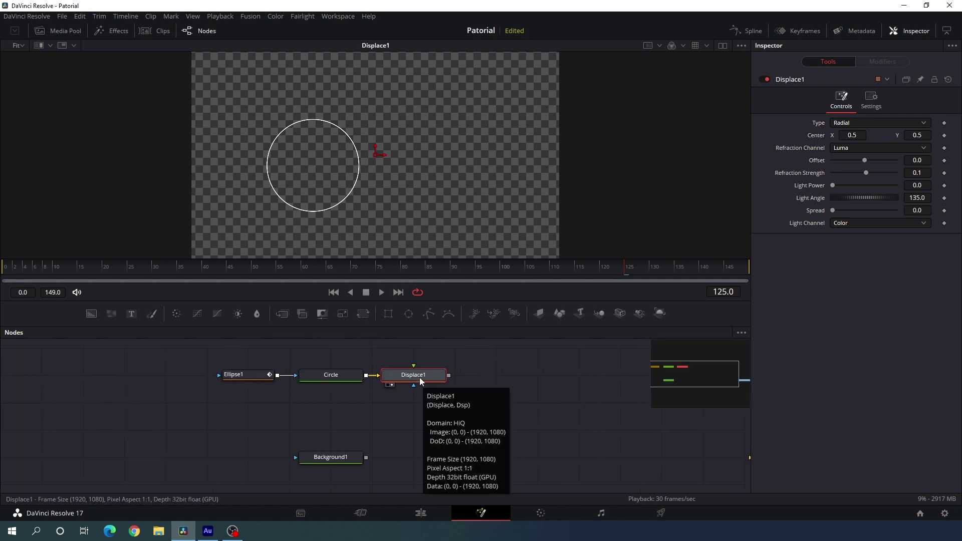
left_click_drag(419, 380, 336, 407)
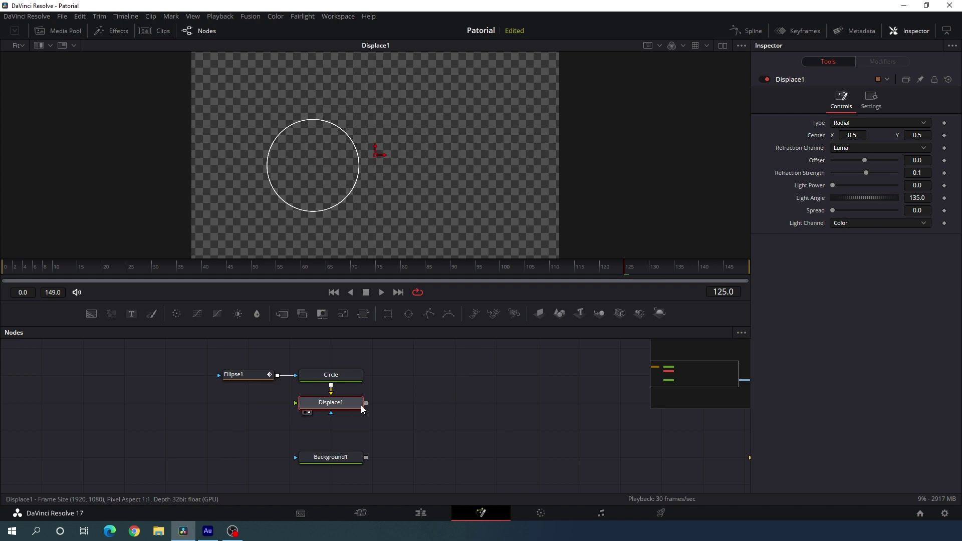
Add a separate FastNoise node beside Displace1 and connect its output to Displace1's green foreground input.
left_click(394, 388)
key("shift+space")
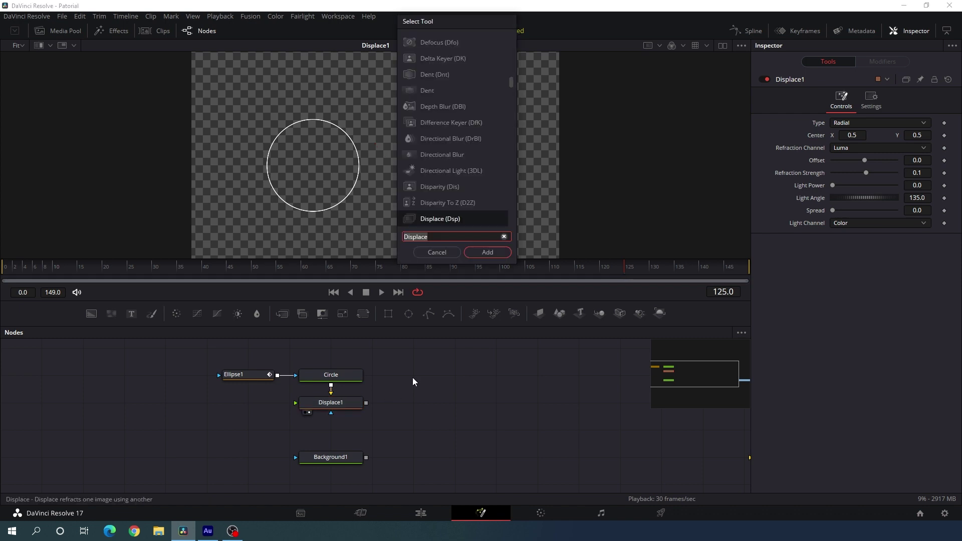
key("BackSpace")
type("fast")
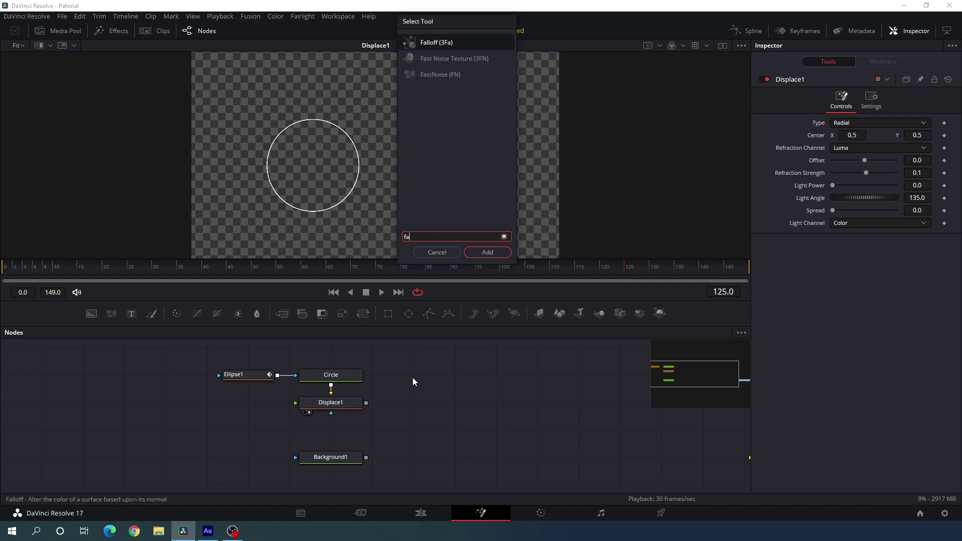
left_click(460, 57)
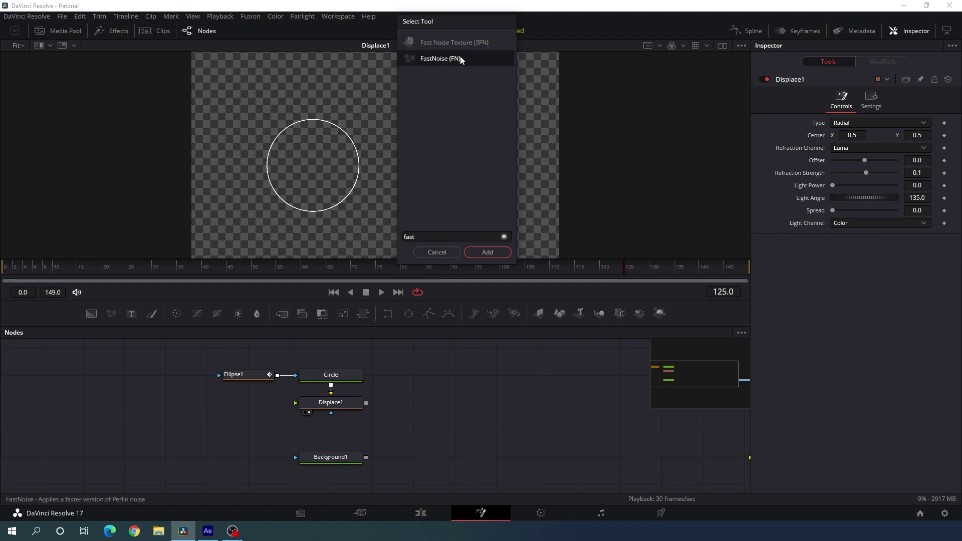
left_click(488, 252)
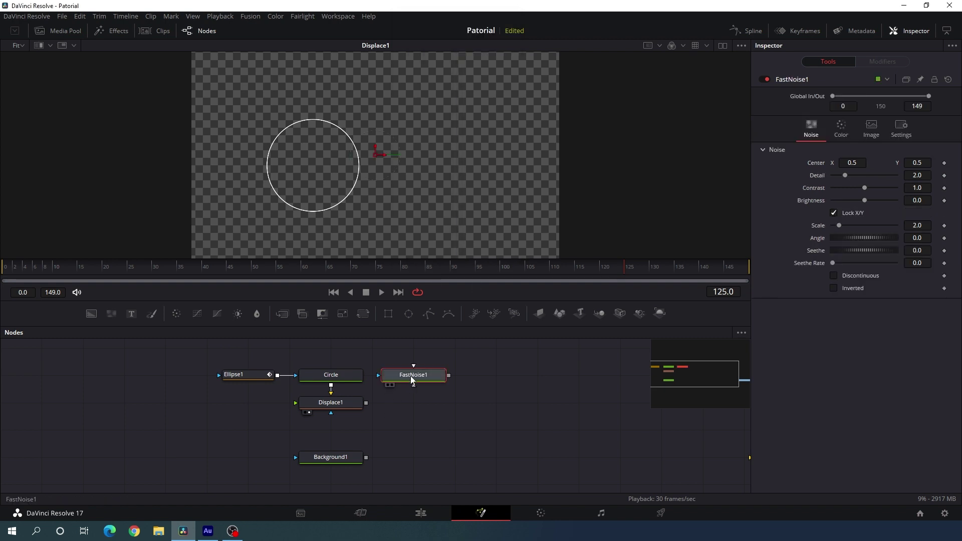
left_click_drag(406, 390, 316, 404)
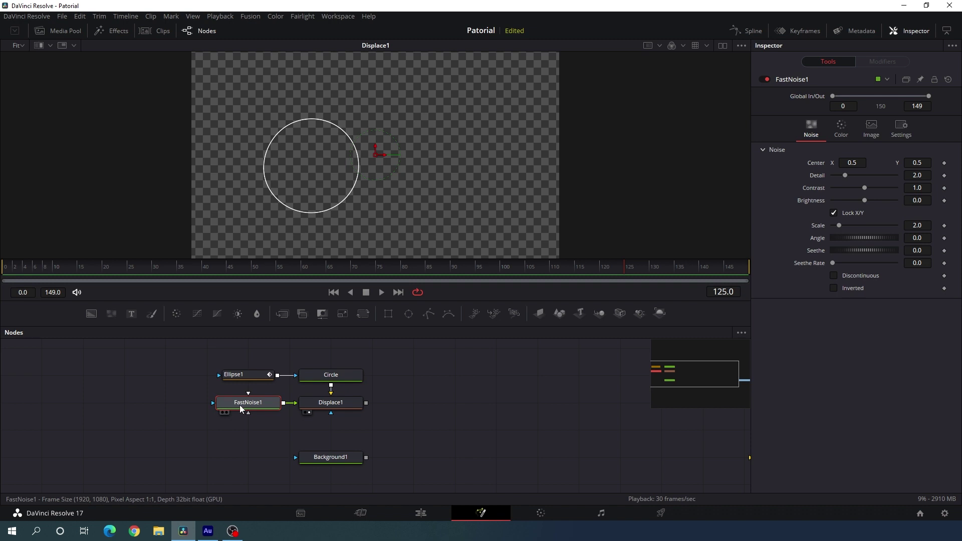
Show FastNoise1 in a second viewer alongside Displace1, and raise the noise's Color 1 Alpha to 1.0.
left_click(723, 46)
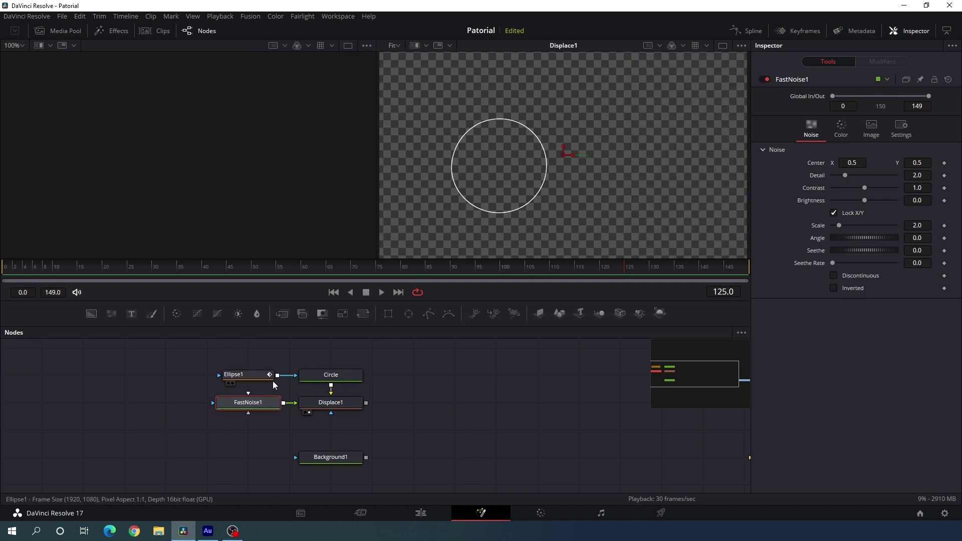
left_click_drag(246, 405, 197, 189)
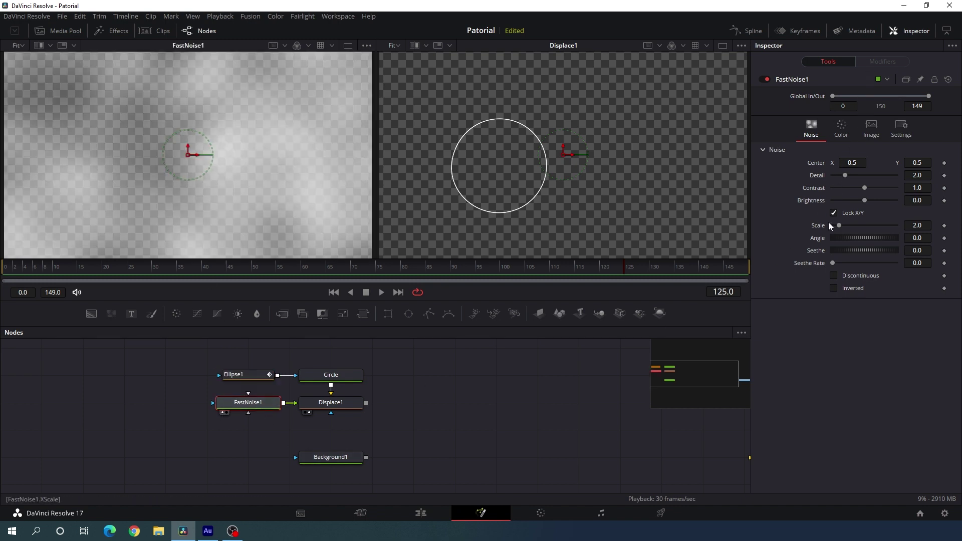
left_click(846, 131)
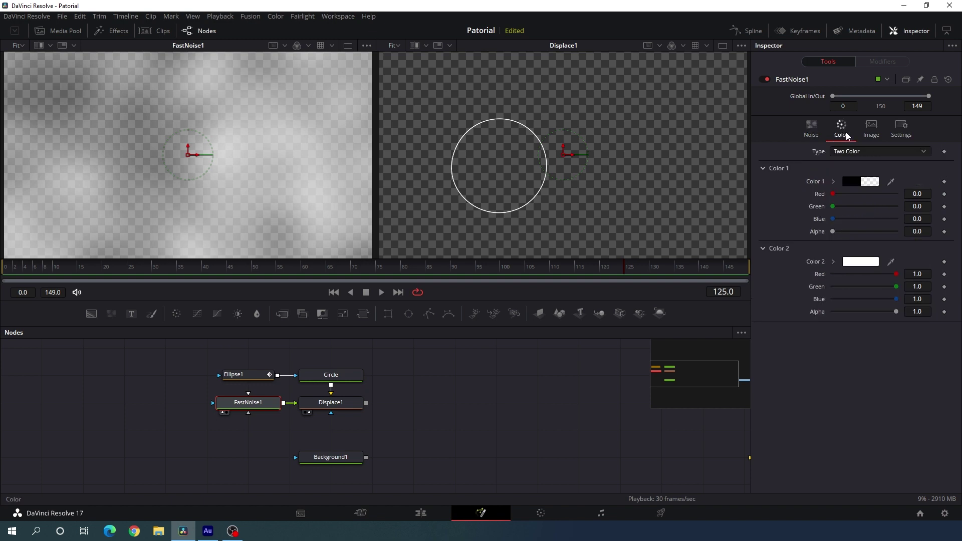
left_click_drag(832, 233, 907, 236)
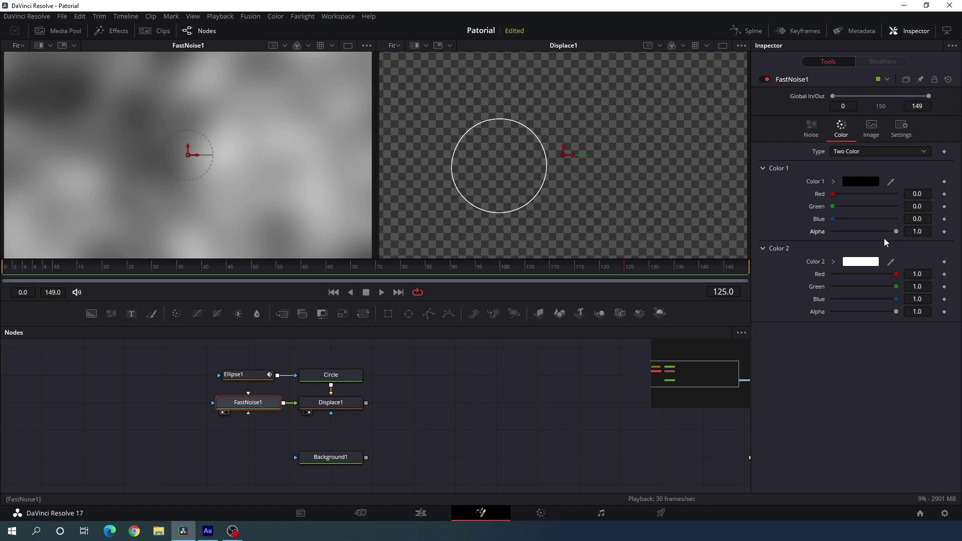
Set FastNoise1's Detail to 1 and its Contrast to 5.
left_click(812, 128)
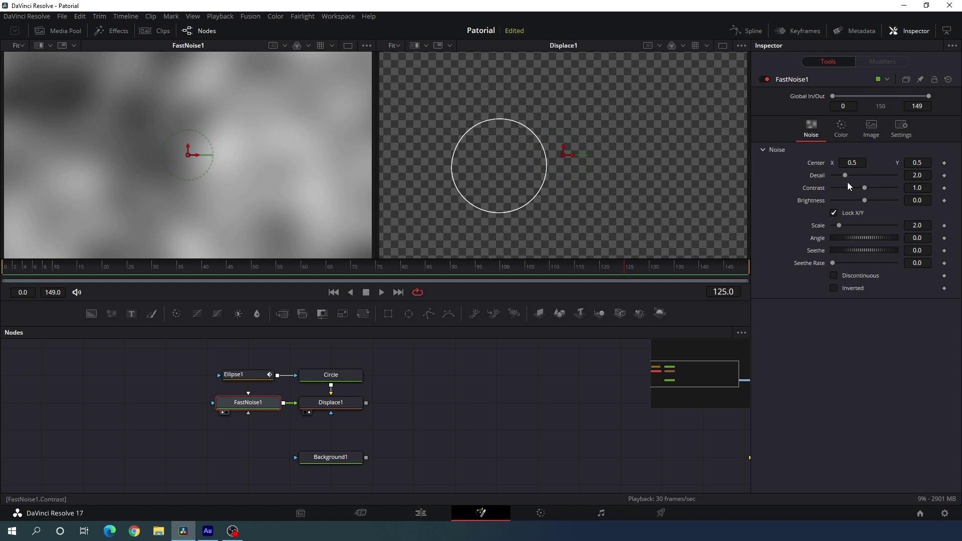
left_click(918, 176)
type("1")
key("Tab")
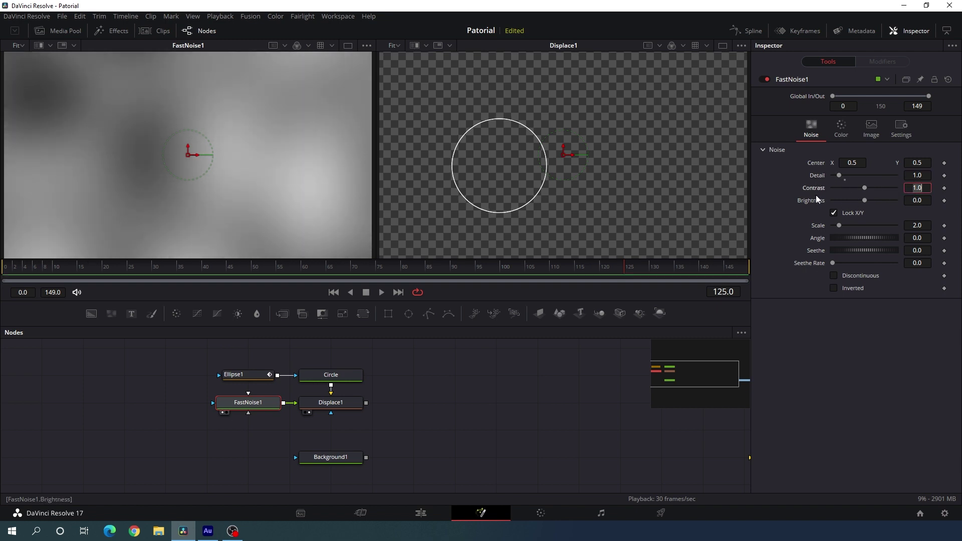
type("5")
key("Return")
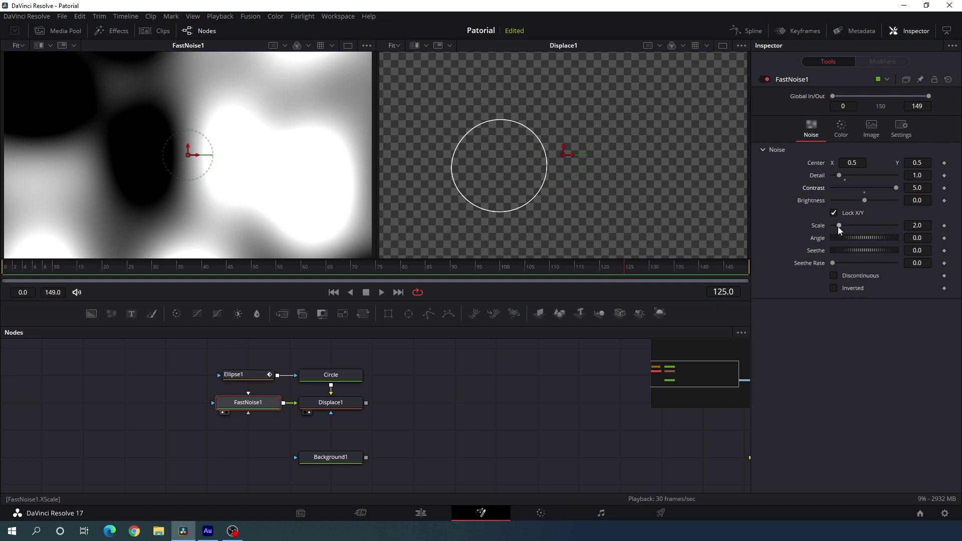
Set FastNoise1's Scale to 10.
left_click_drag(840, 225, 850, 227)
left_click(918, 226)
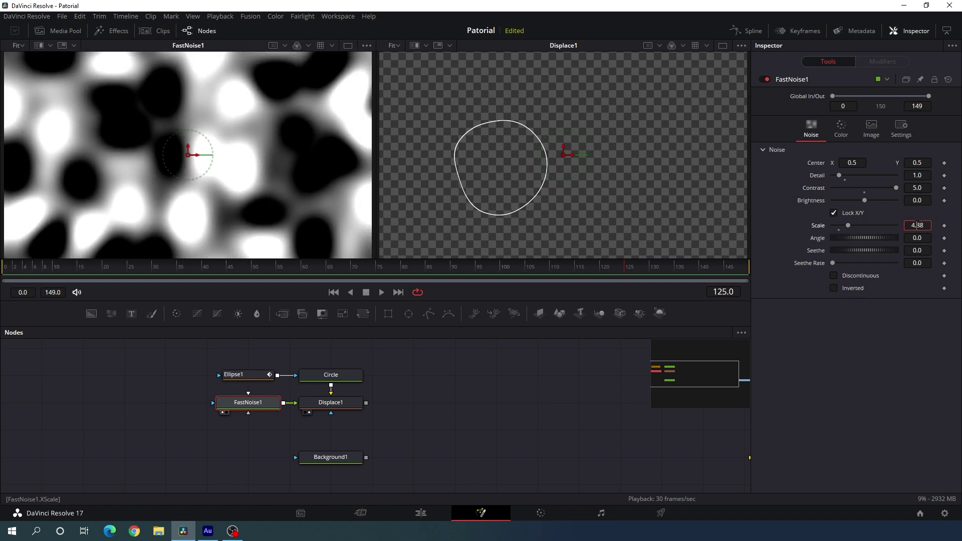
type("10")
key("Tab")
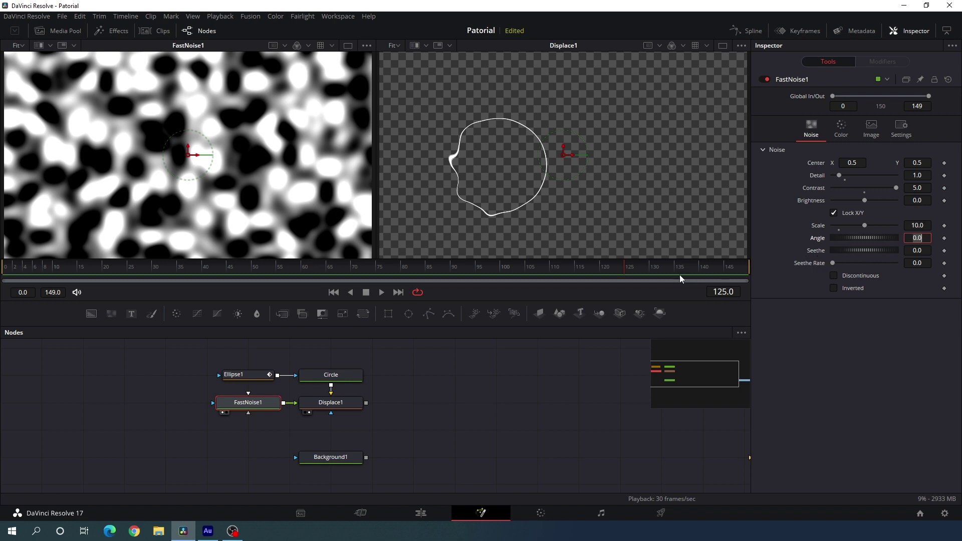
At frame 149 set FastNoise1's Seethe to 3 and add a keyframe for it.
left_click_drag(681, 270, 778, 274)
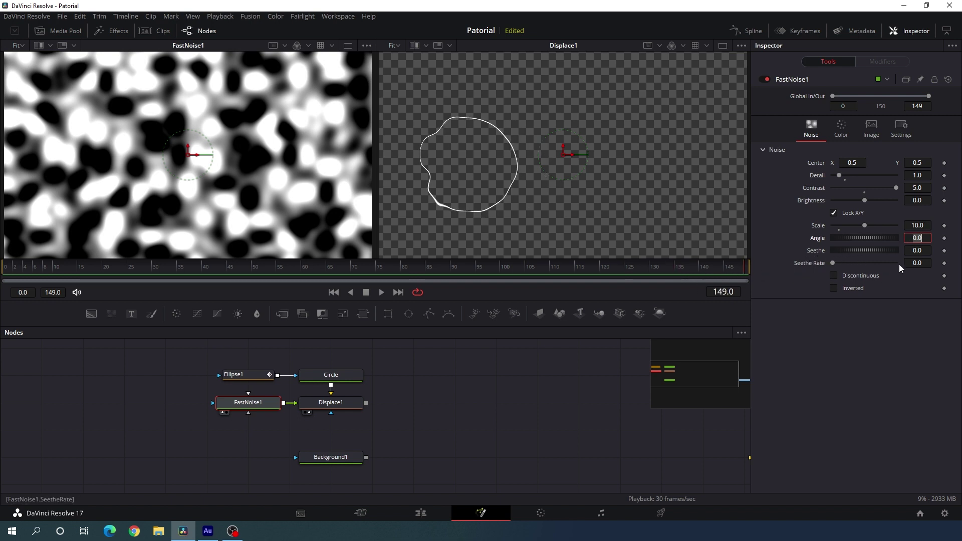
left_click(921, 250)
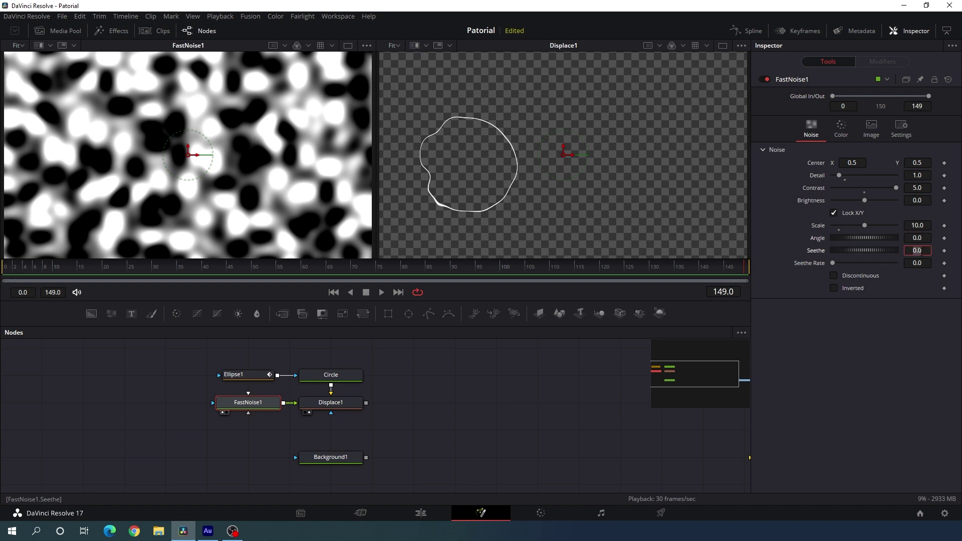
type("3")
key("Tab")
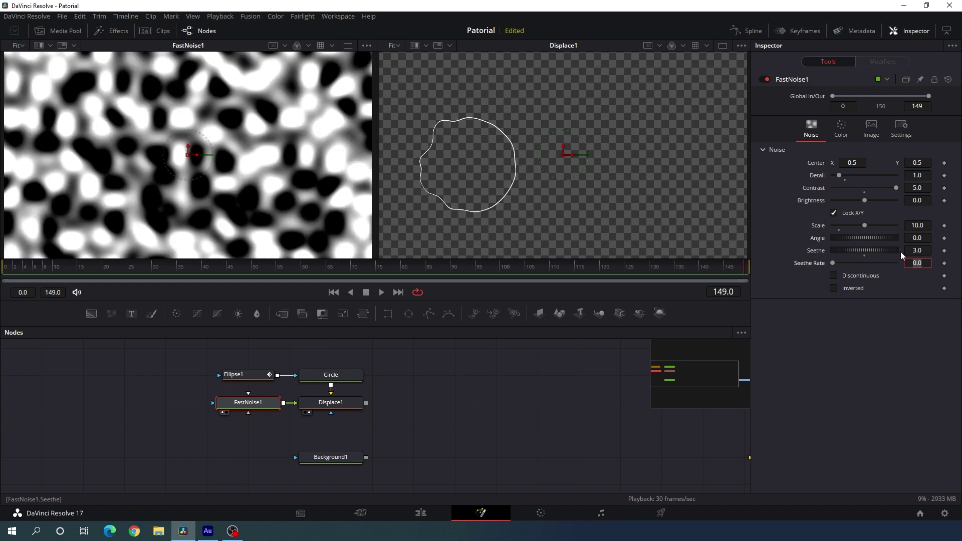
right_click(811, 255)
left_click(827, 264)
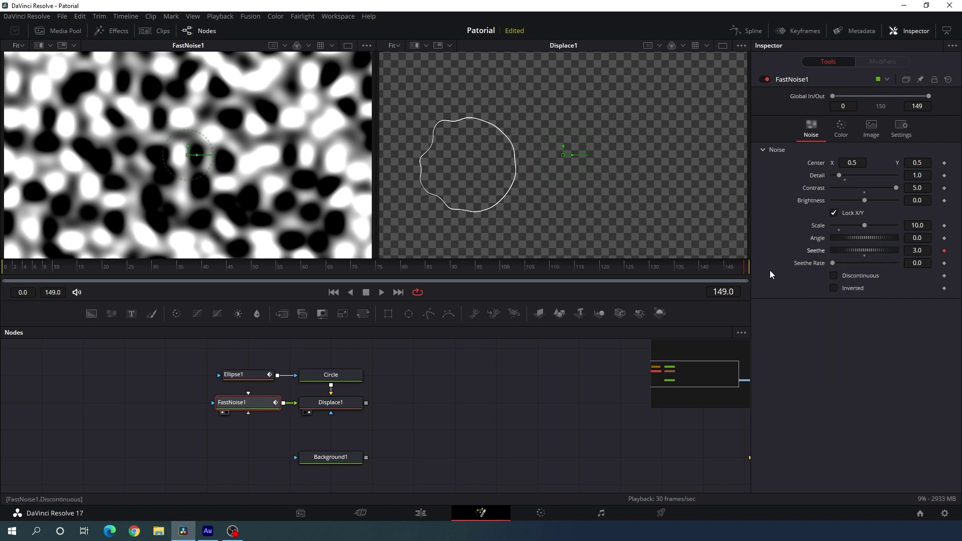
At frame 0 set FastNoise1's Seethe to 0, and scrub through the composition to check the animated distortion of the circle.
left_click(712, 268)
left_click_drag(679, 274, 6, 279)
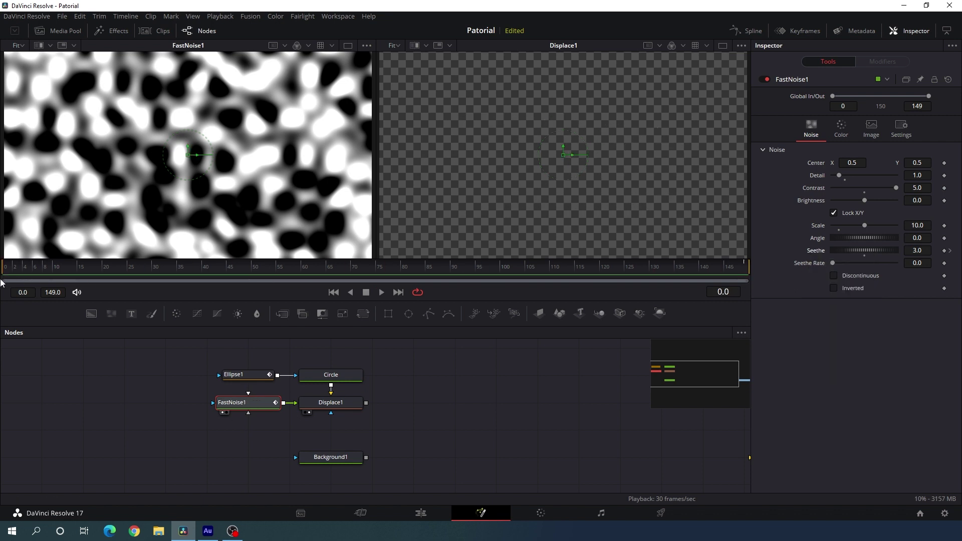
left_click(865, 256)
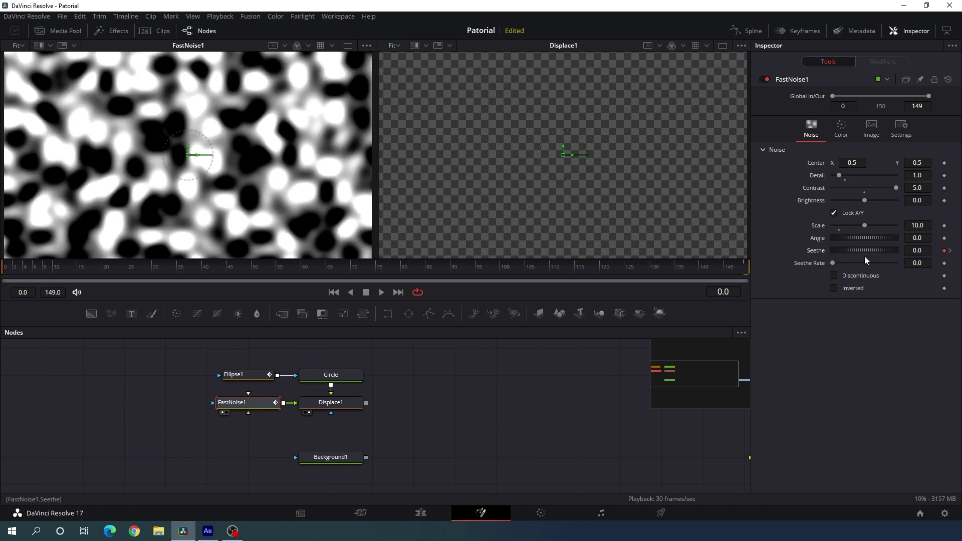
left_click_drag(40, 269, 564, 266)
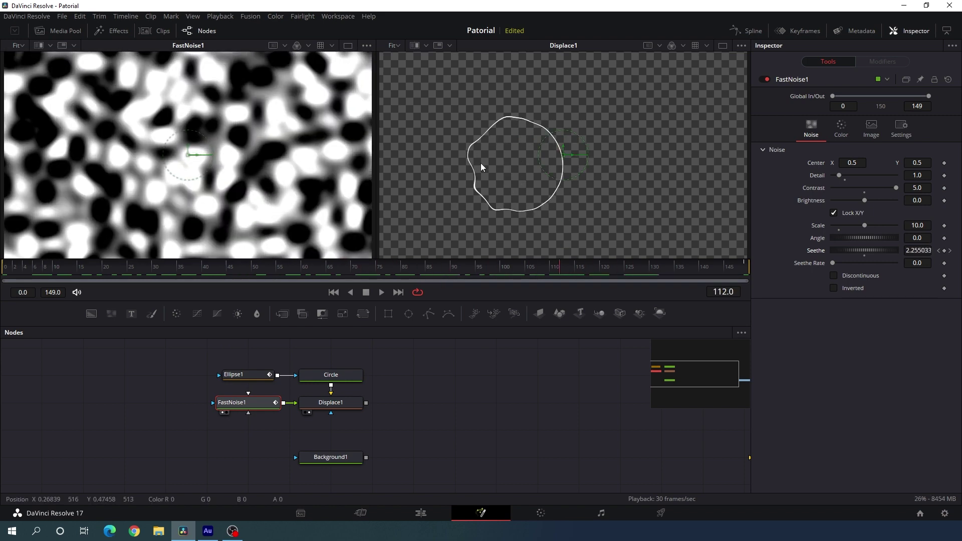
key("Right")
key("Right")
key("Right")
key("Right")
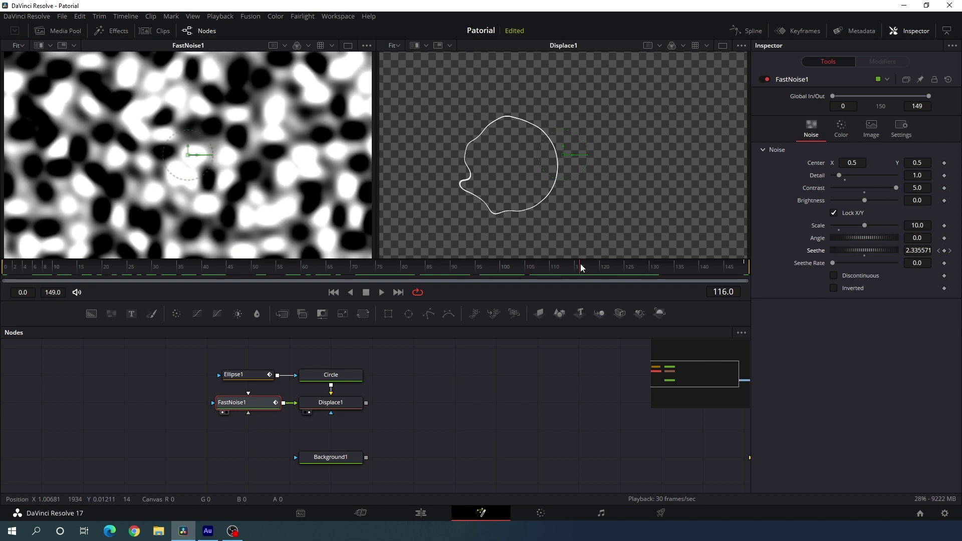
Switch to a single viewer showing Displace1, set its Refraction Strength to 0.12, and preview the result along the timeline.
left_click(723, 46)
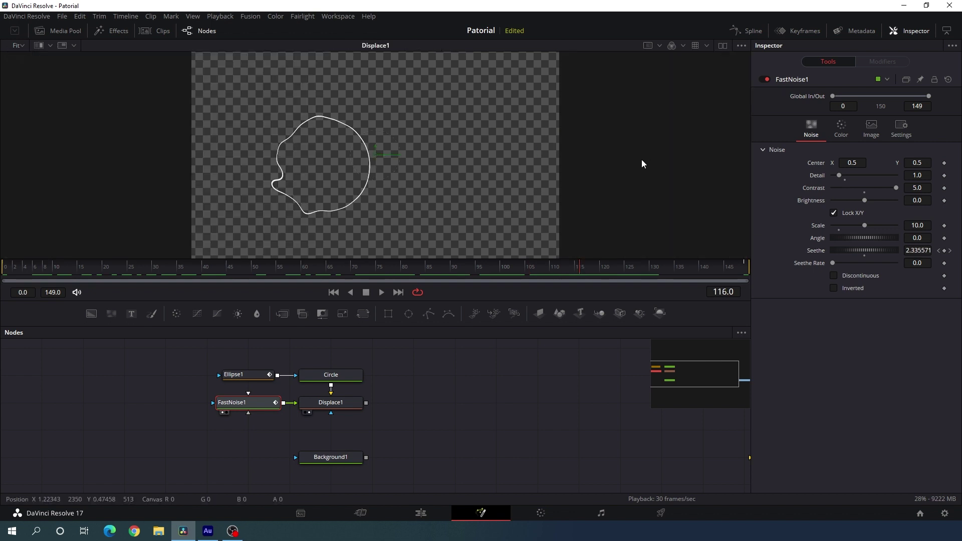
left_click(344, 405)
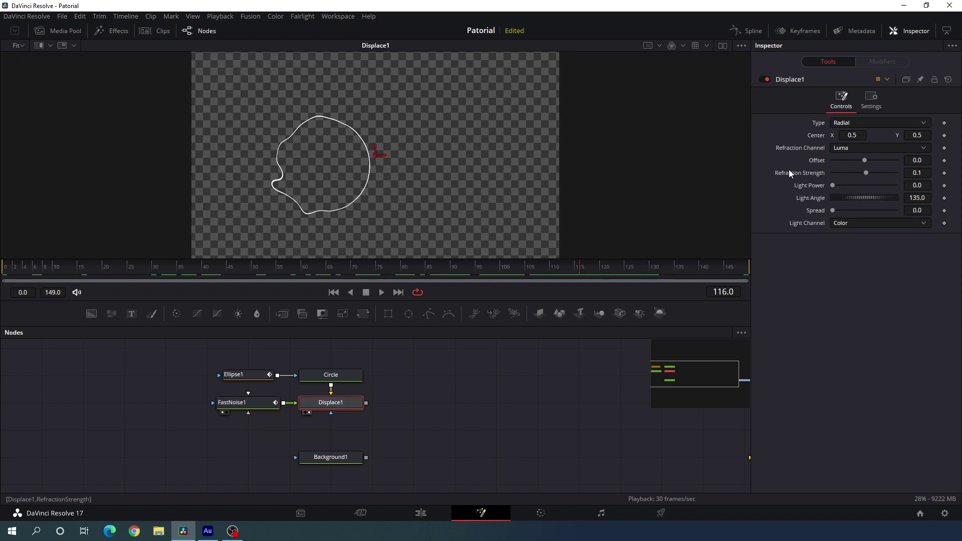
left_click_drag(868, 172, 871, 173)
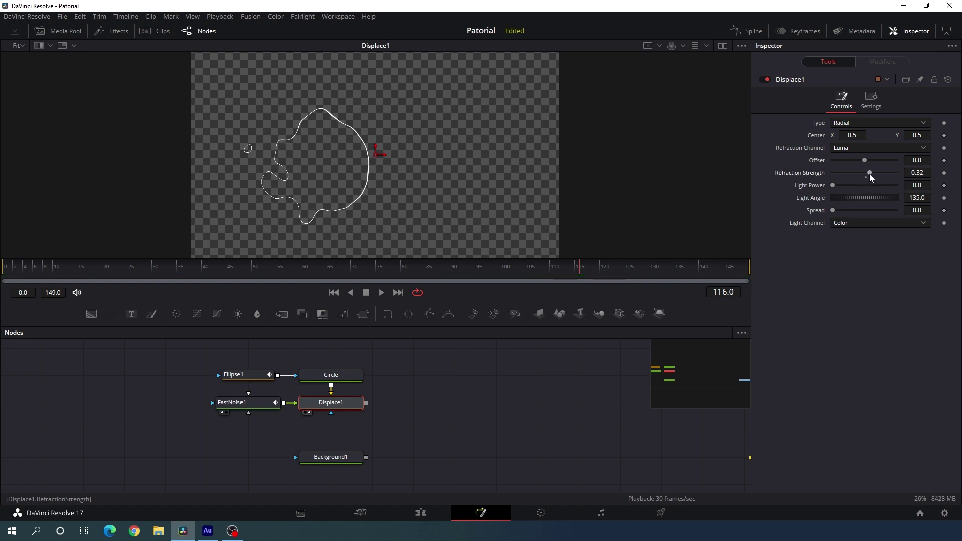
left_click(925, 173)
type("0.15")
key("Tab")
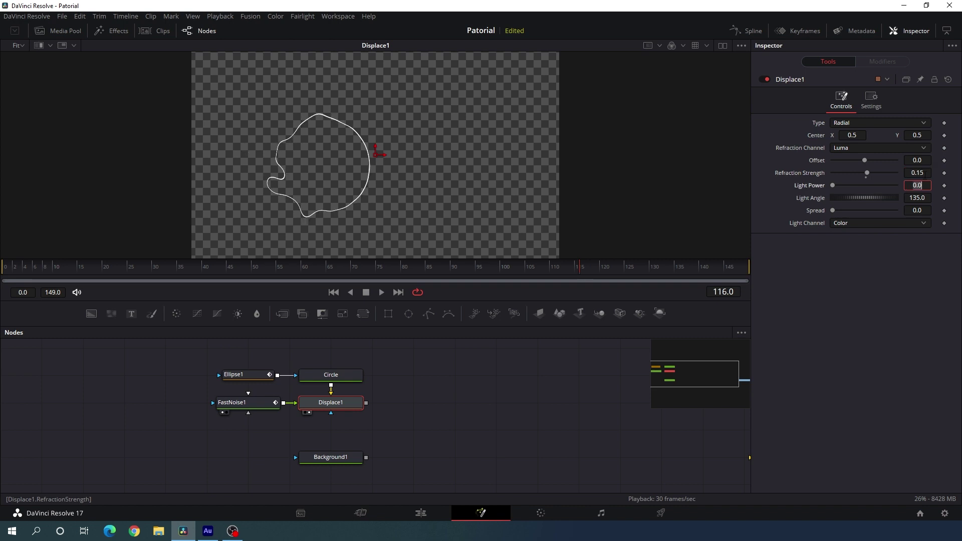
left_click(929, 173)
key("BackSpace")
type("2")
key("Tab")
left_click_drag(336, 259, 674, 272)
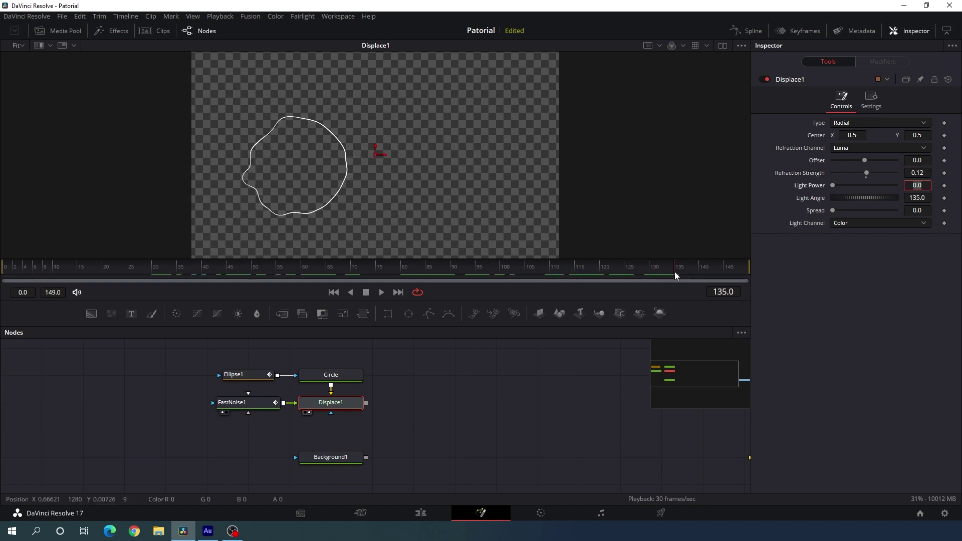
Add a Duplicate node after Displace1, place it beside Displace1 in the same row, and show it in the viewer.
left_click(336, 406)
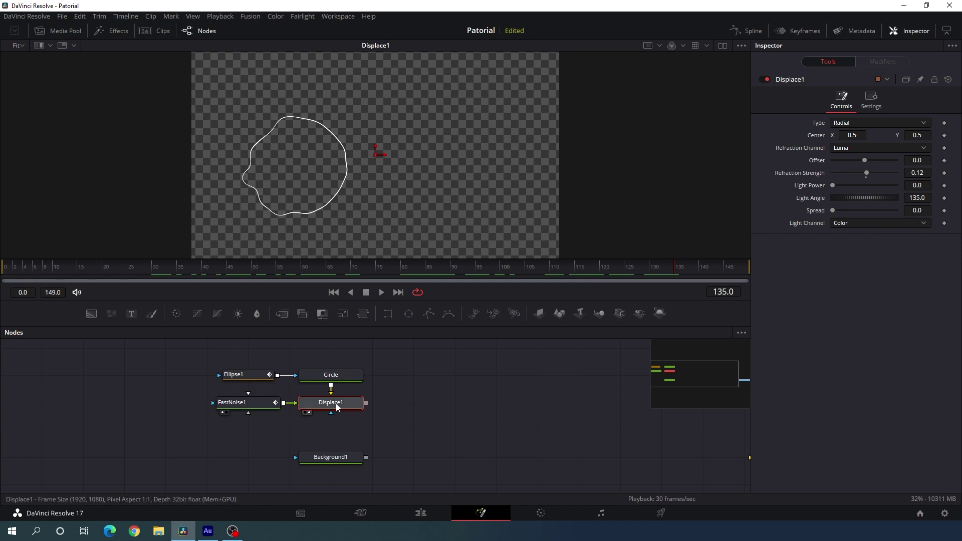
key("shift+space")
key("BackSpace")
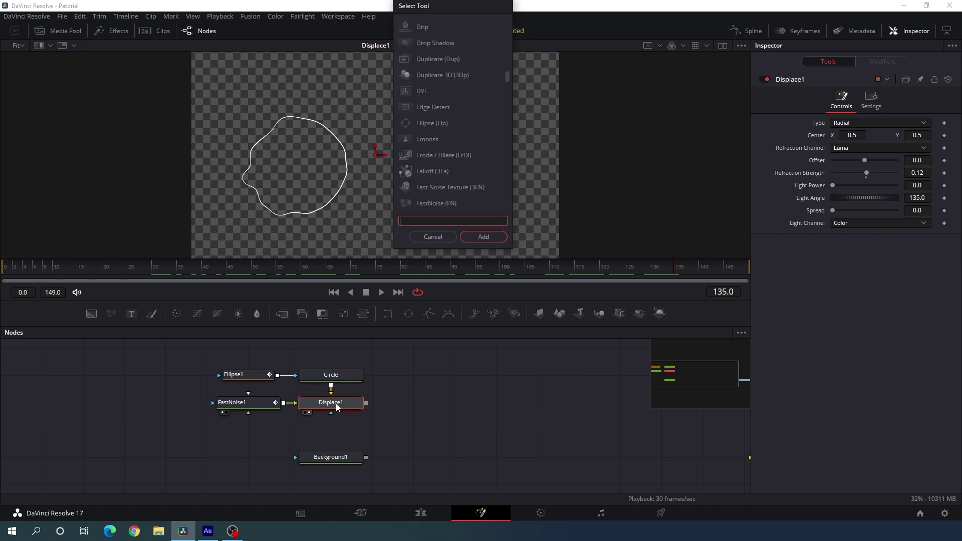
type("dup")
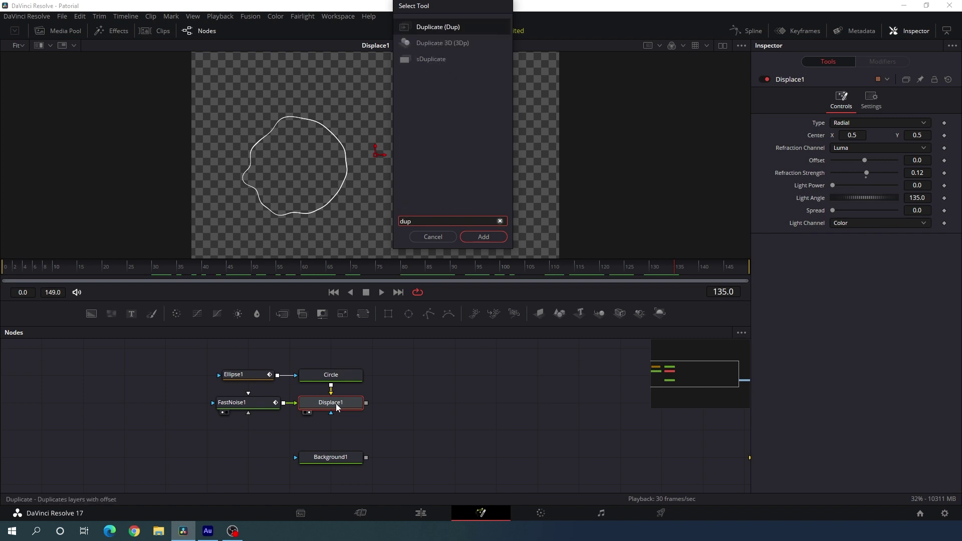
left_click(496, 237)
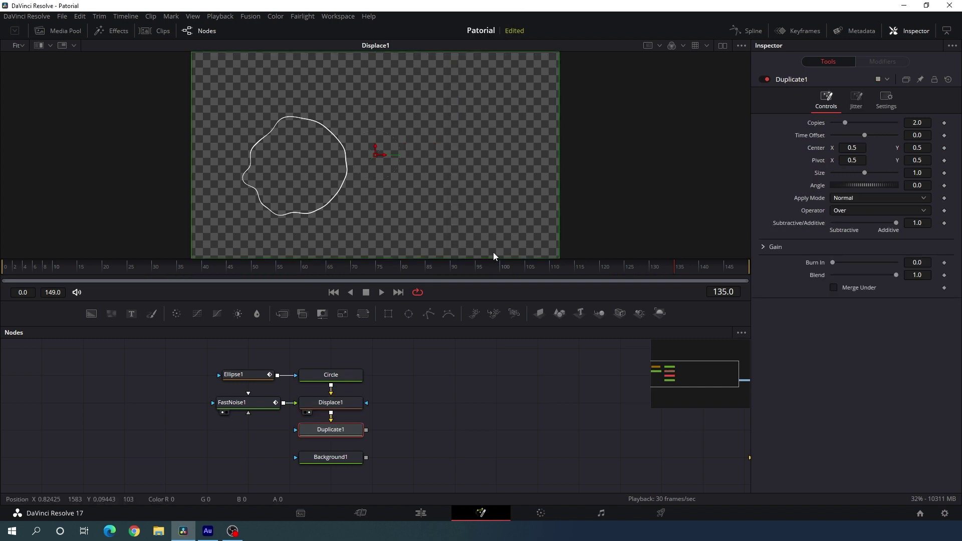
left_click_drag(358, 430, 441, 402)
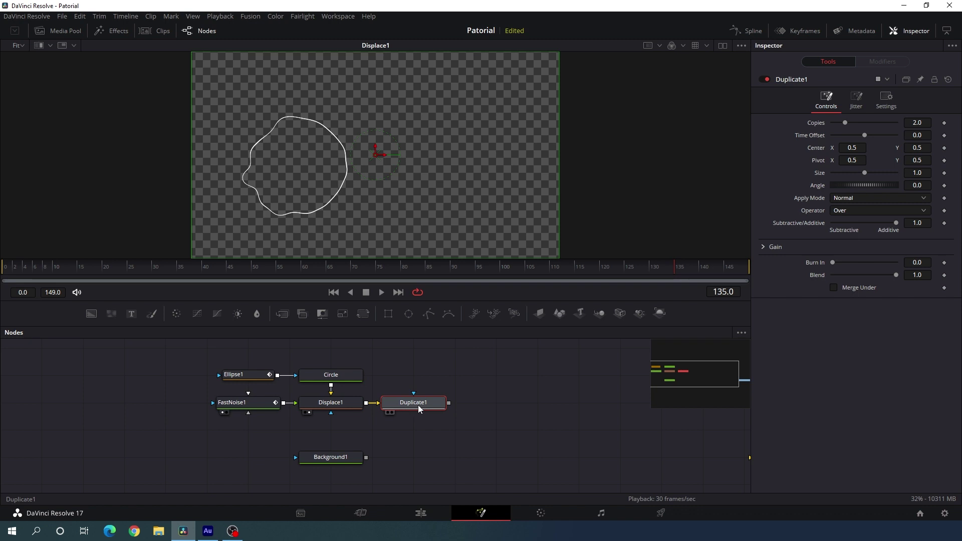
key("1")
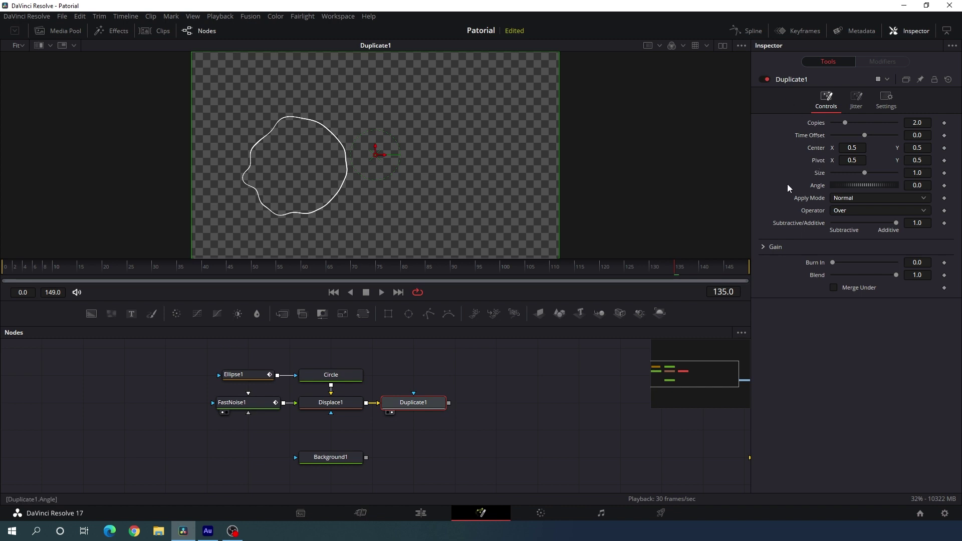
Set Duplicate1's Copies to 25.
left_click(923, 123)
type("25")
key("Tab")
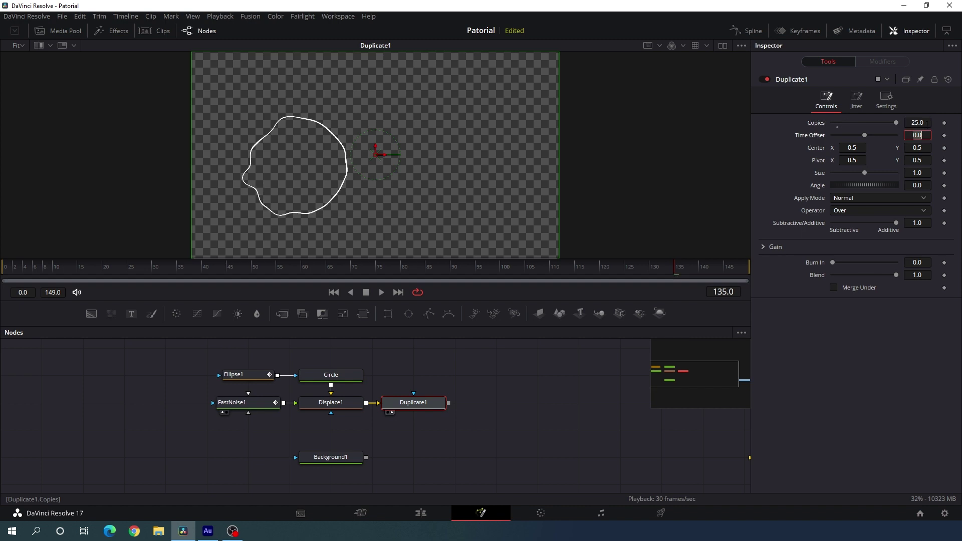
key("Return")
Set Duplicate1's Size to 1.025 and its Angle to 5, and scrub the timeline to preview the pattern.
left_click(928, 172)
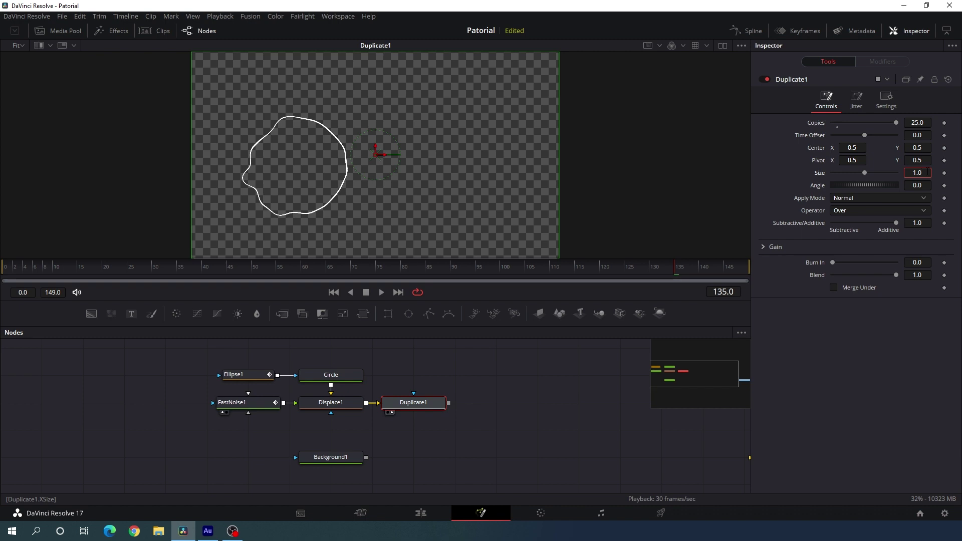
type("25")
key("Tab")
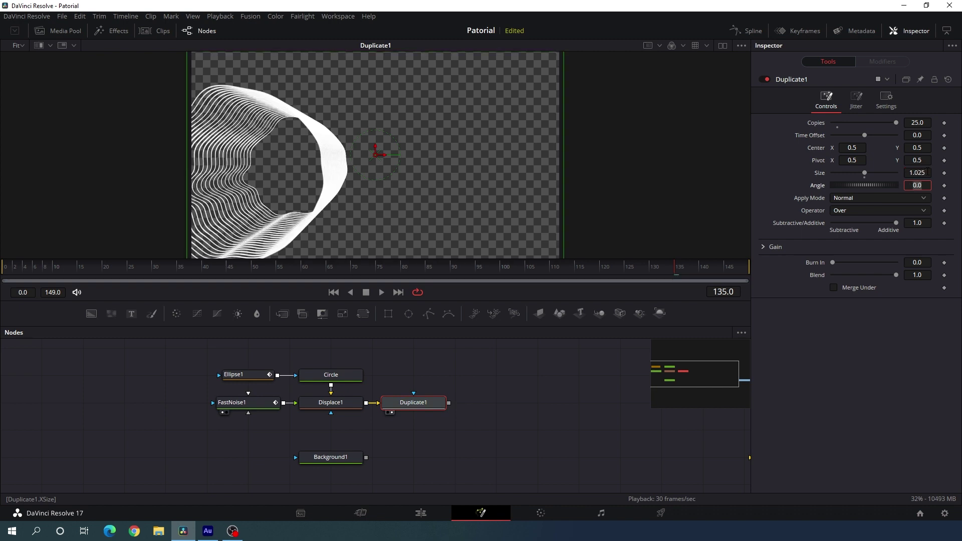
type("5")
key("Tab")
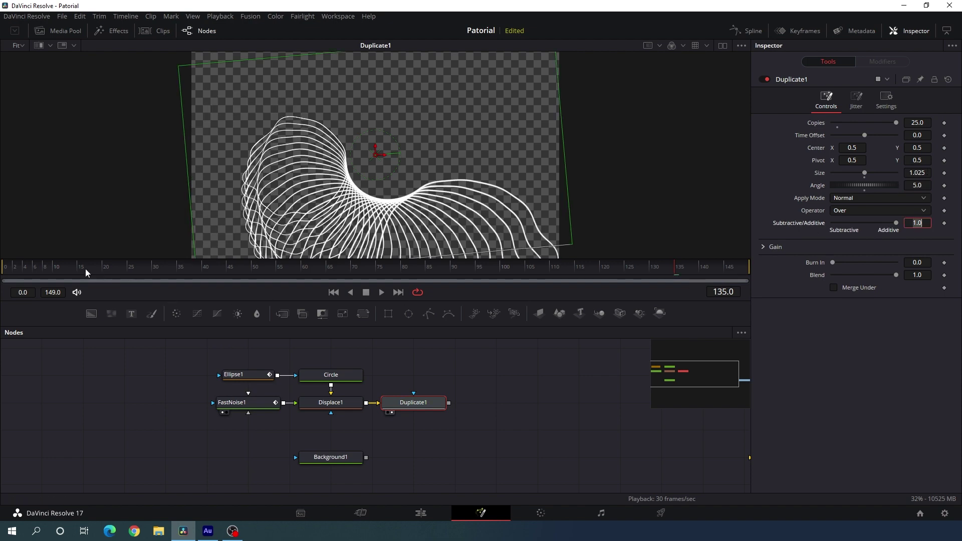
left_click_drag(85, 269, 618, 278)
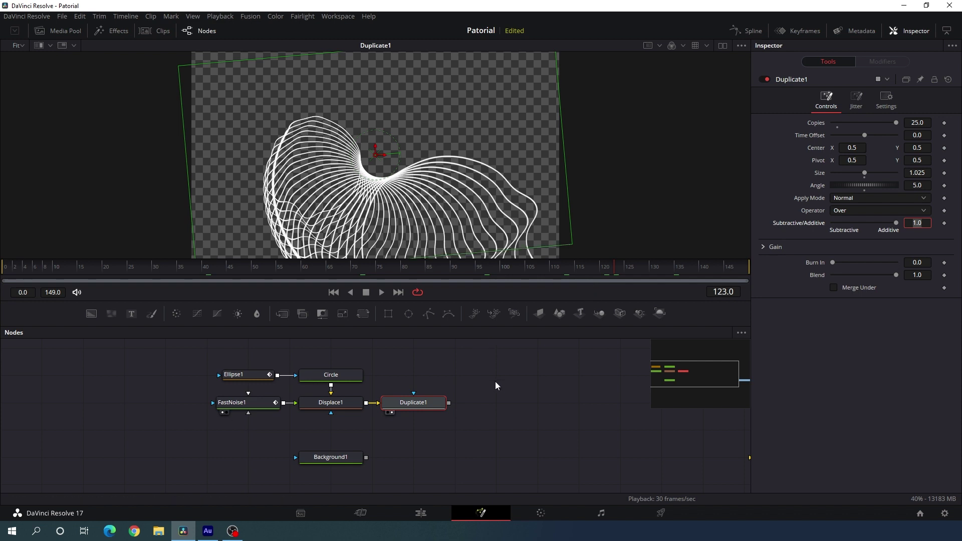
Move Background1 further down in the node graph and add a second Background node directly below Displace1.
left_click_drag(495, 368, 499, 352)
left_click(486, 395)
left_click_drag(421, 443, 436, 435)
left_click_drag(356, 438, 356, 465)
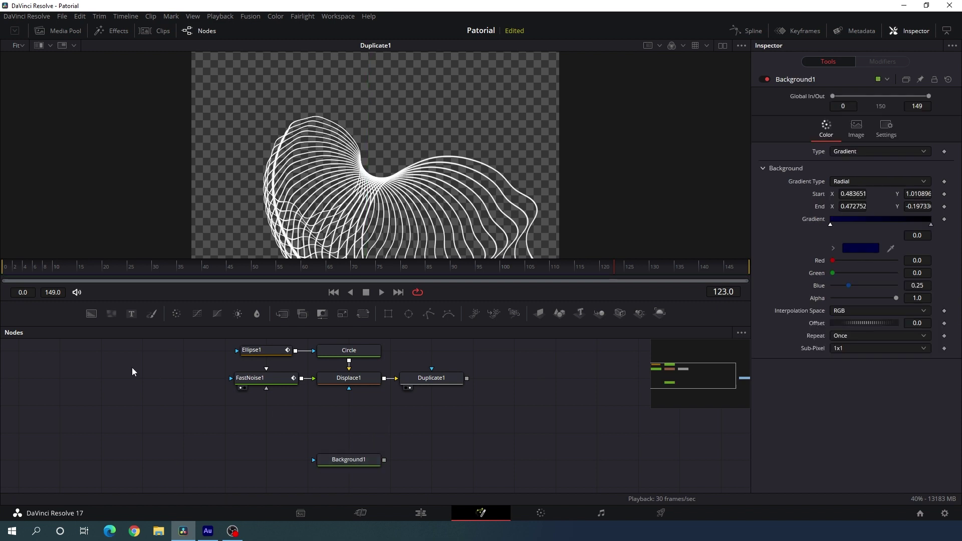
left_click_drag(90, 316, 355, 410)
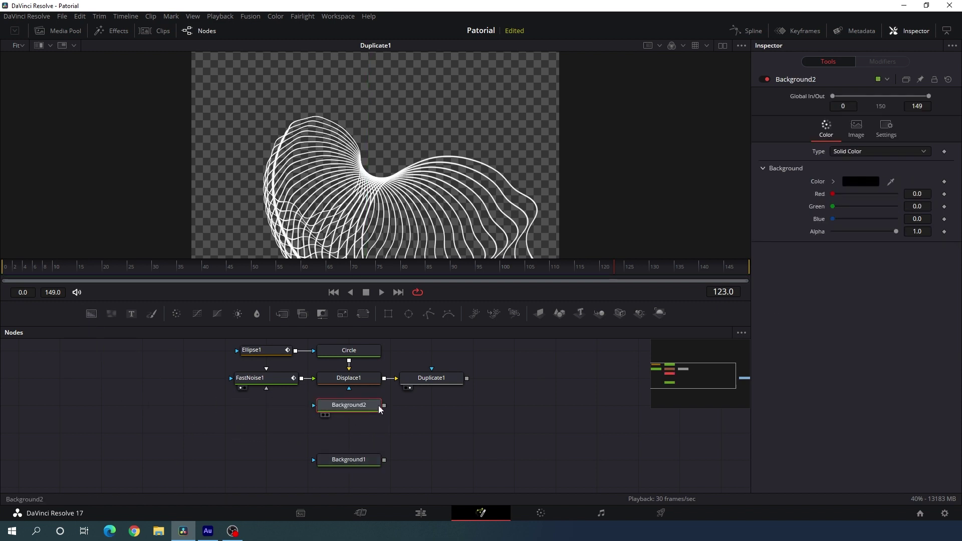
Add an unconnected Merge node in the same row as Background2, with free space between them.
left_click(441, 410)
left_click_drag(283, 314, 473, 411)
left_click(451, 378)
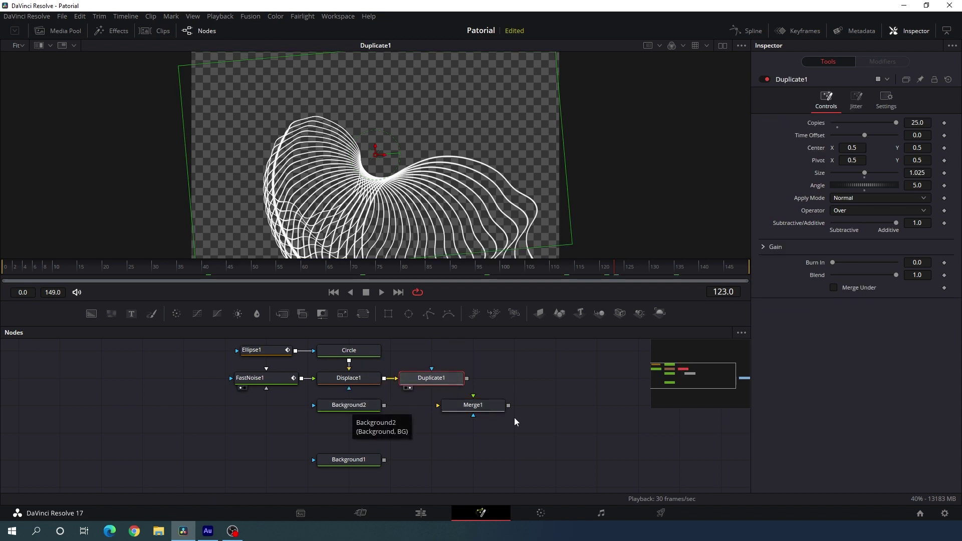
left_click_drag(495, 413, 539, 410)
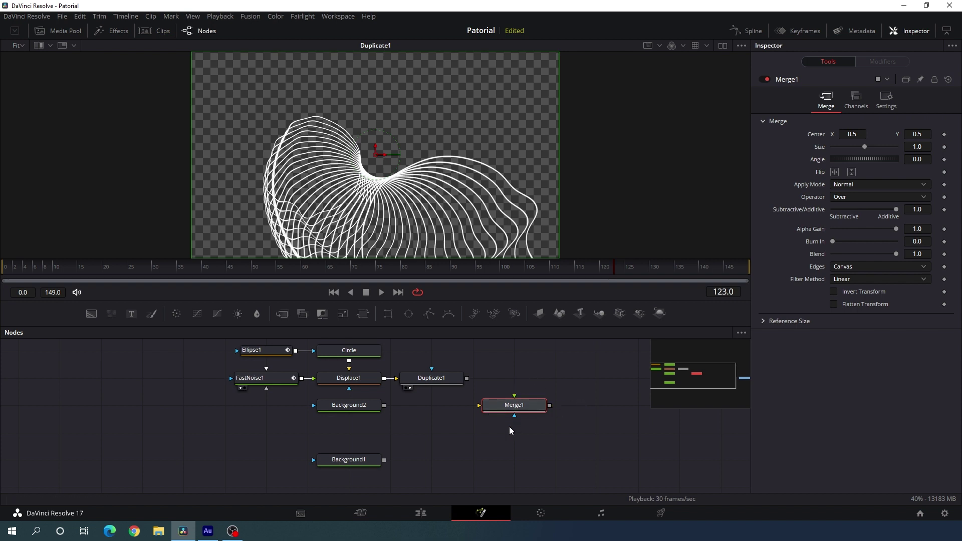
Connect Duplicate1 to Merge1's background input and Background2 to its foreground input, and place Merge1 directly below Duplicate1.
left_click_drag(480, 405, 448, 382)
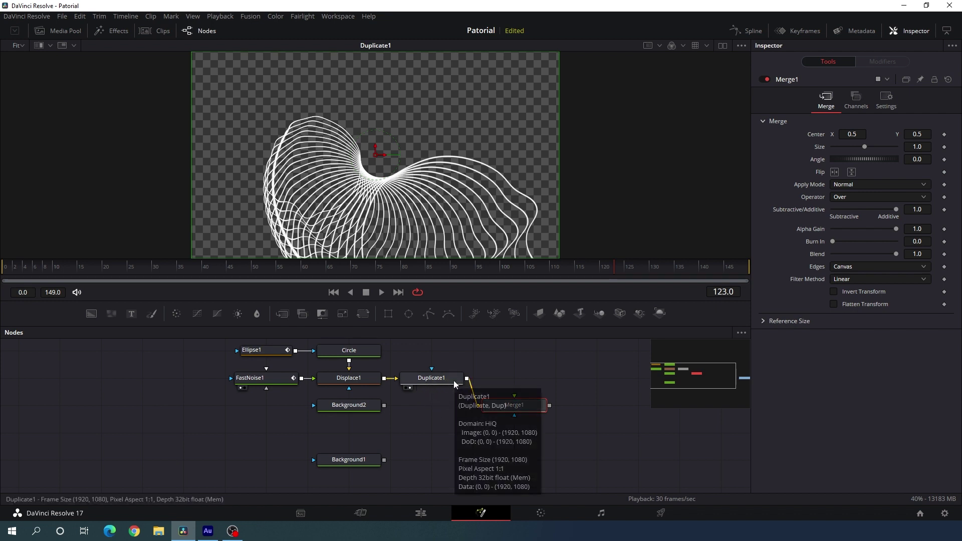
left_click_drag(515, 399, 352, 408)
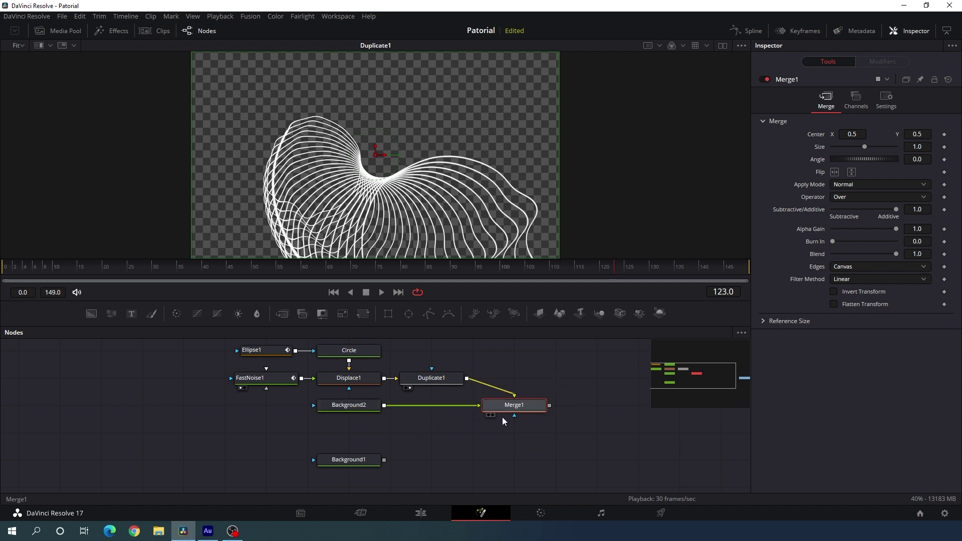
left_click_drag(527, 408, 444, 408)
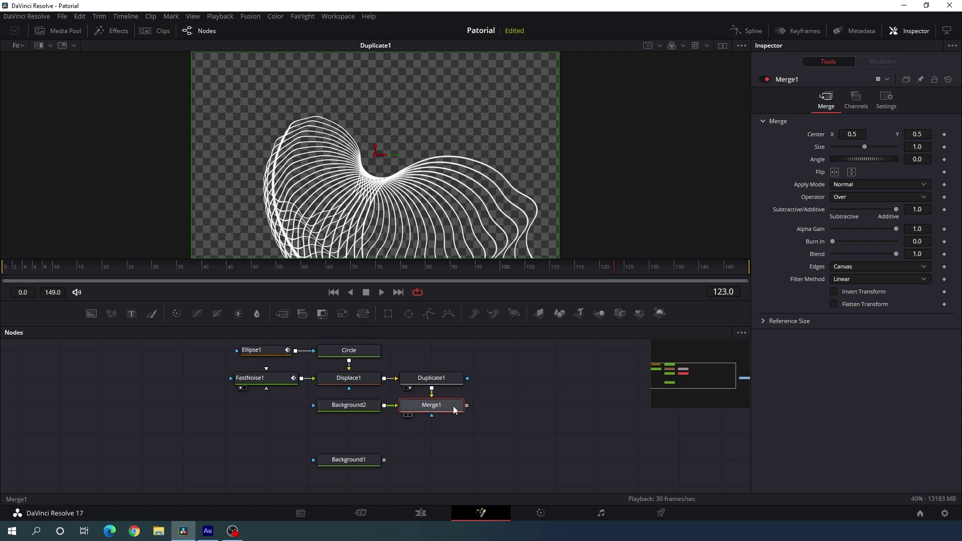
Show Merge1 in the viewer and set its Operator to In.
key("1")
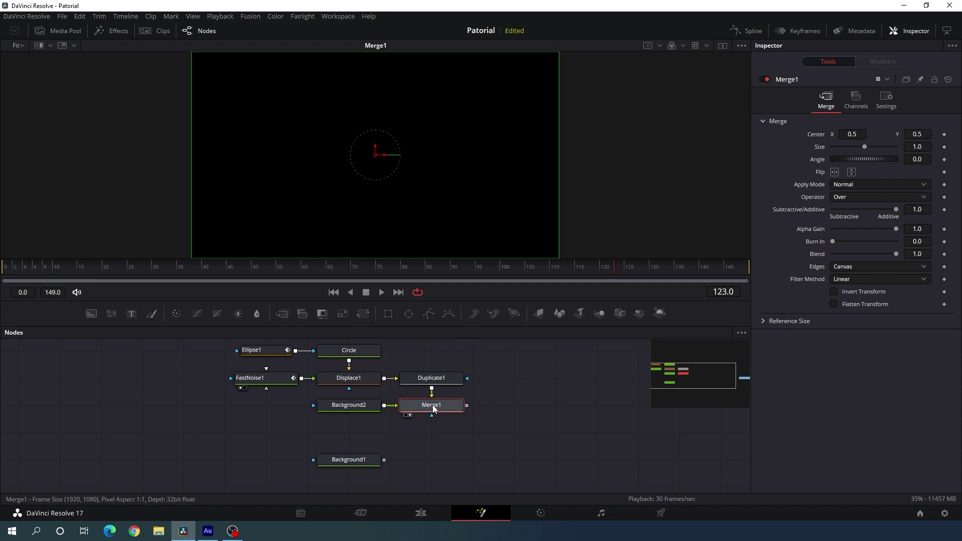
left_click(859, 199)
left_click(850, 221)
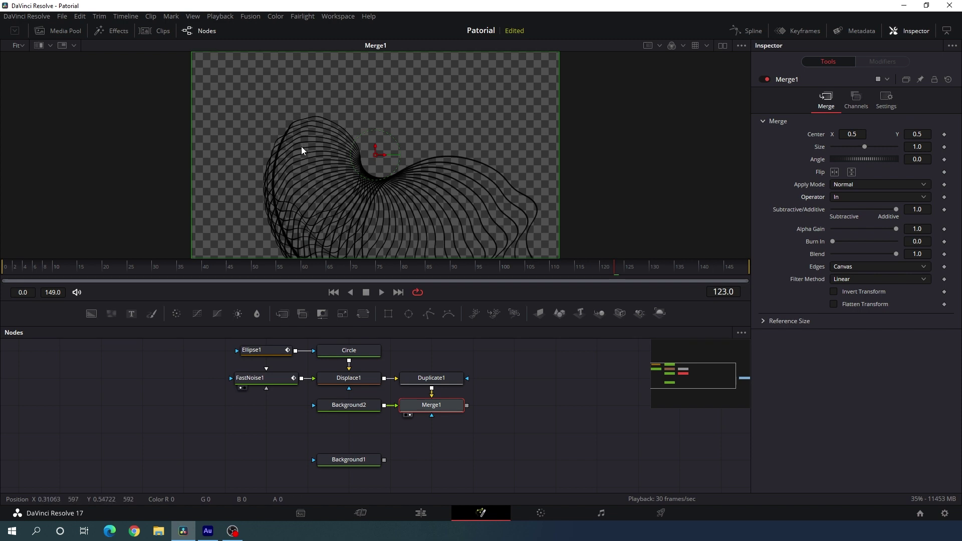
Move Background2 below FastNoise1 and rename it Color.
left_click(350, 406)
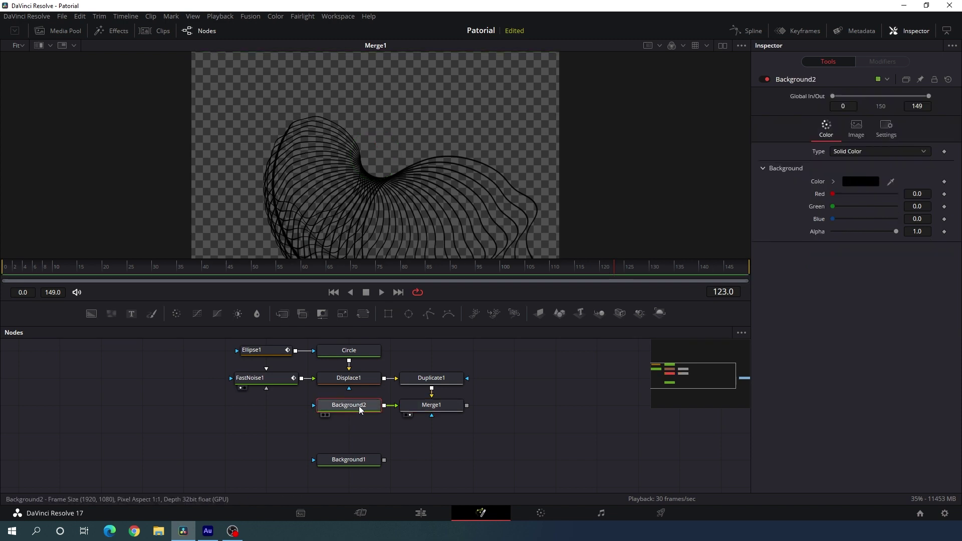
left_click_drag(364, 410, 290, 410)
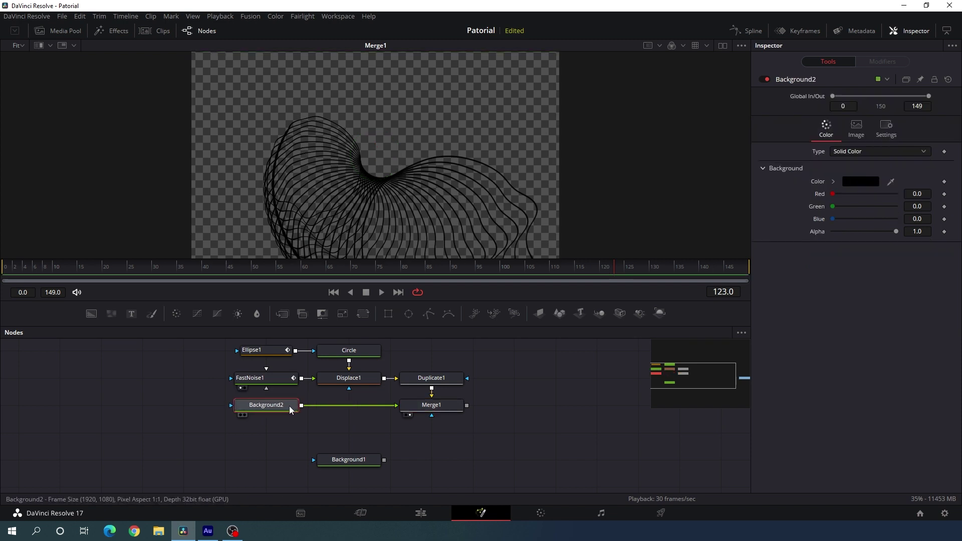
key("F2")
key("BackSpace")
type("C")
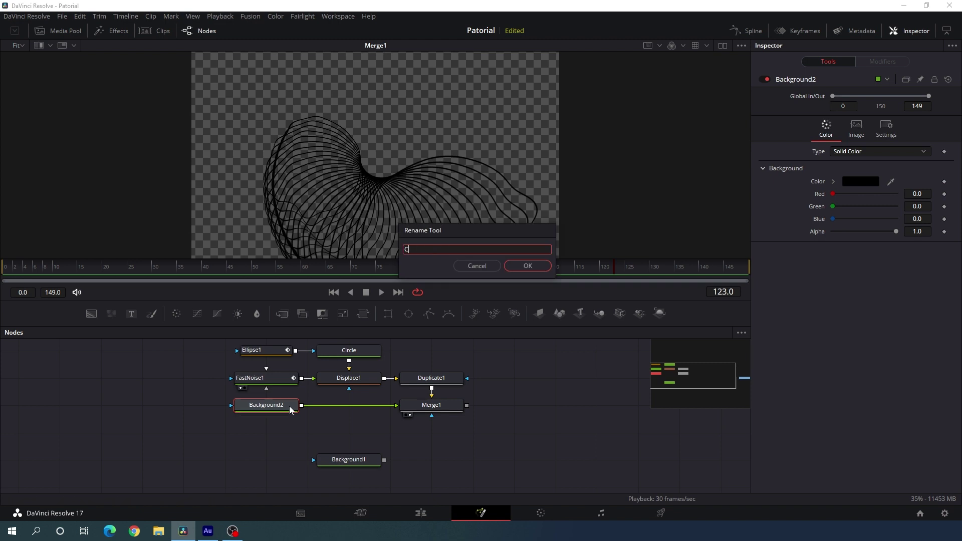
type("olor")
key("Return")
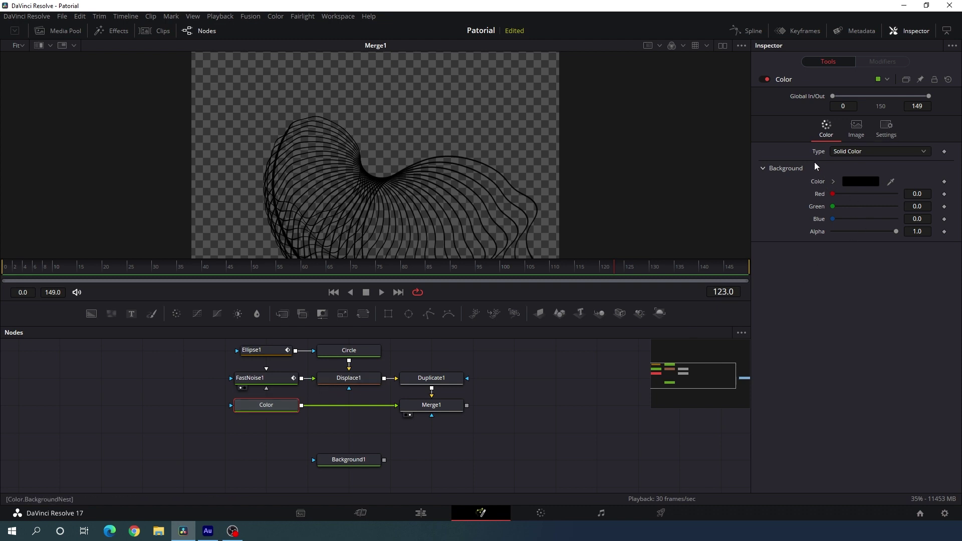
Set the Color background's Type to Four Corner.
left_click(863, 149)
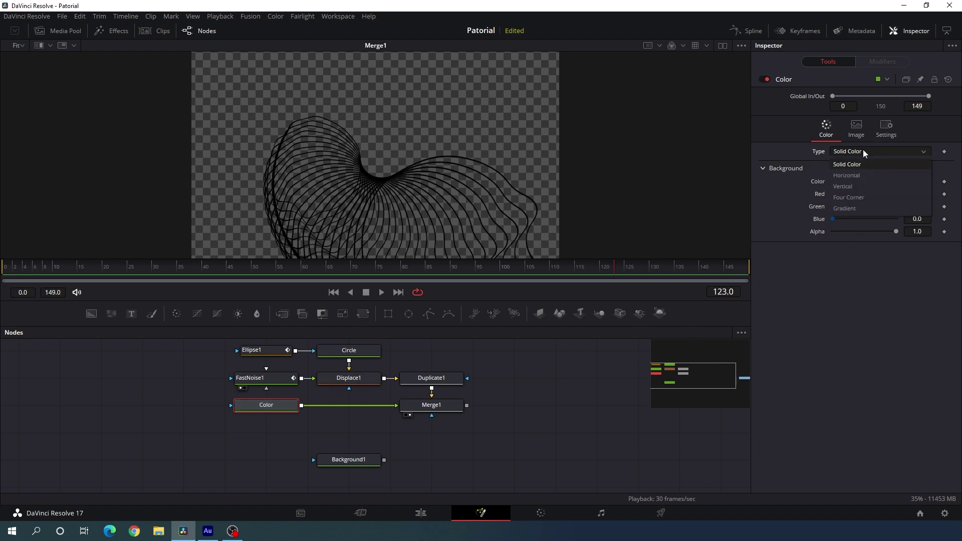
left_click(855, 197)
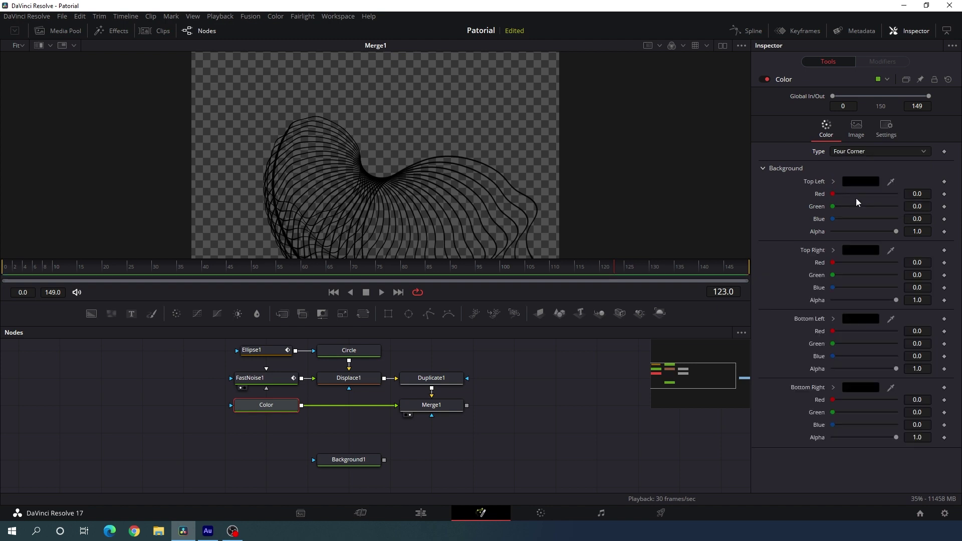
Set the Color background's Top Left corner to yellow and its Top Right corner to pink (#ff007f).
left_click(860, 182)
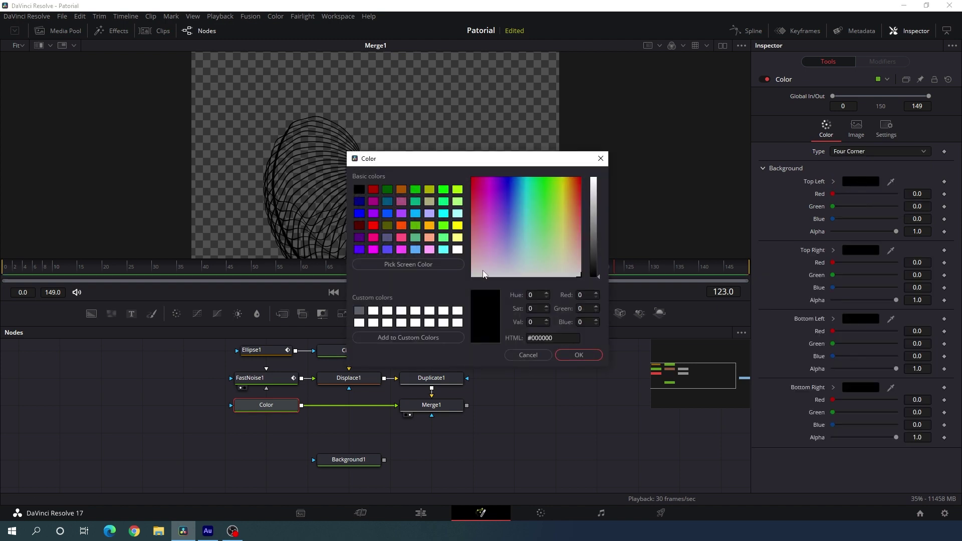
left_click(457, 226)
left_click(579, 355)
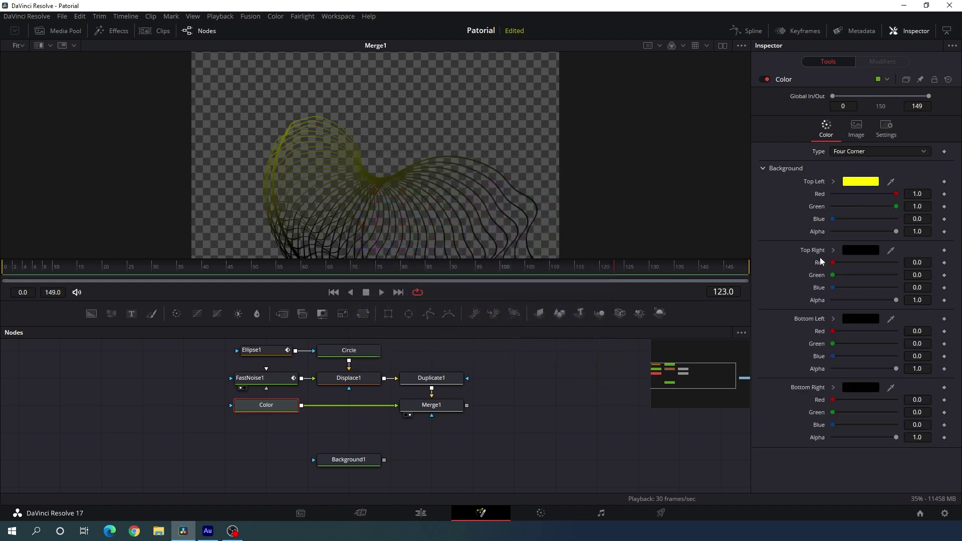
left_click(868, 254)
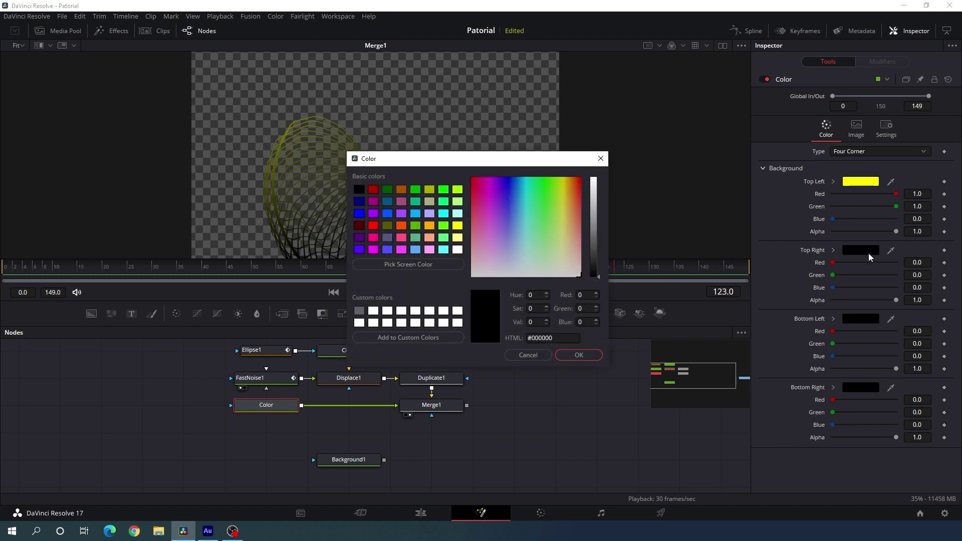
left_click(375, 239)
left_click(578, 356)
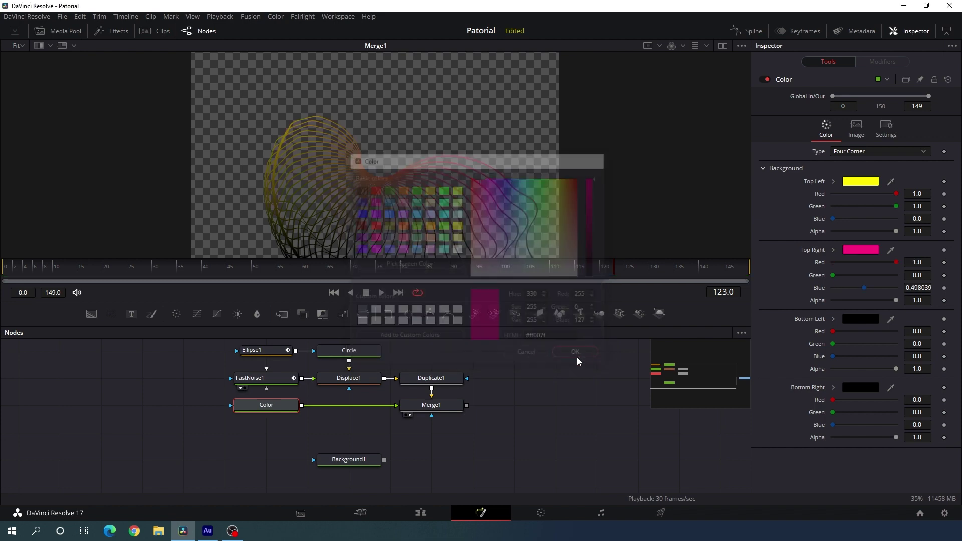
Set the Color background's Bottom Left corner to orange and its Bottom Right corner to blue-violet (#5500ff).
left_click(872, 324)
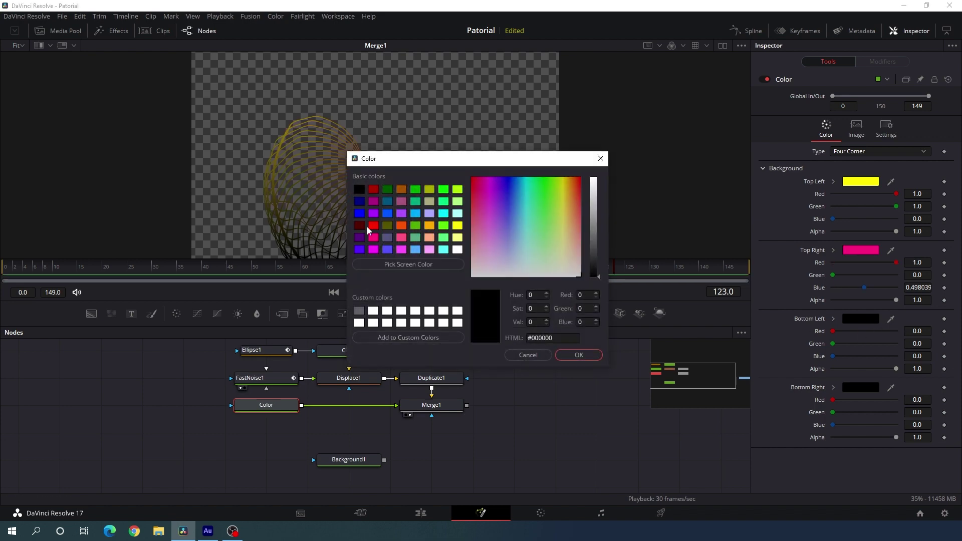
left_click(429, 226)
left_click(586, 356)
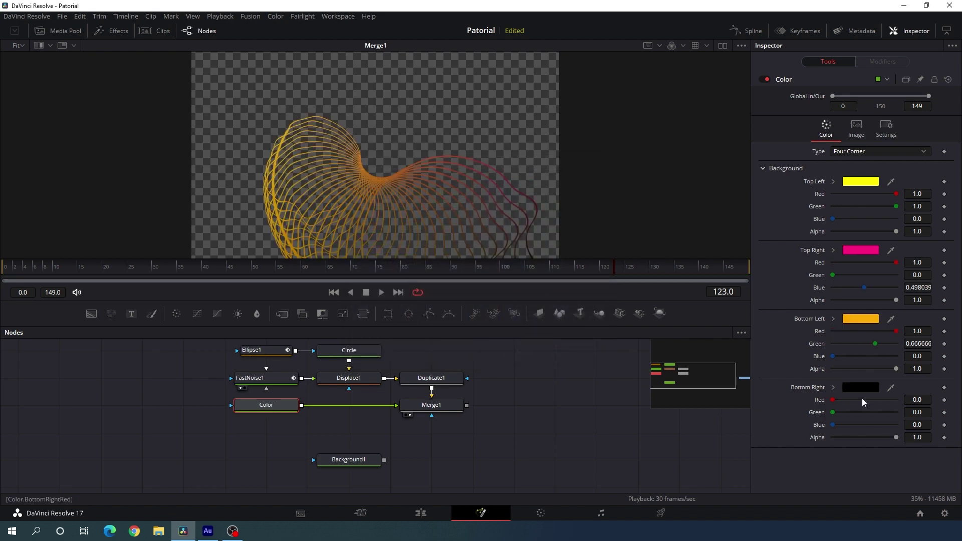
left_click(857, 391)
left_click(359, 249)
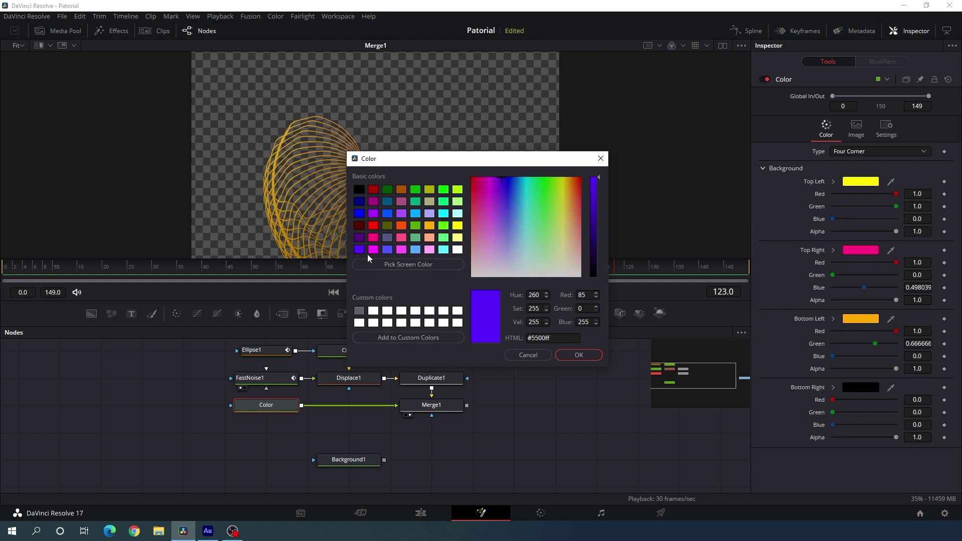
left_click(594, 355)
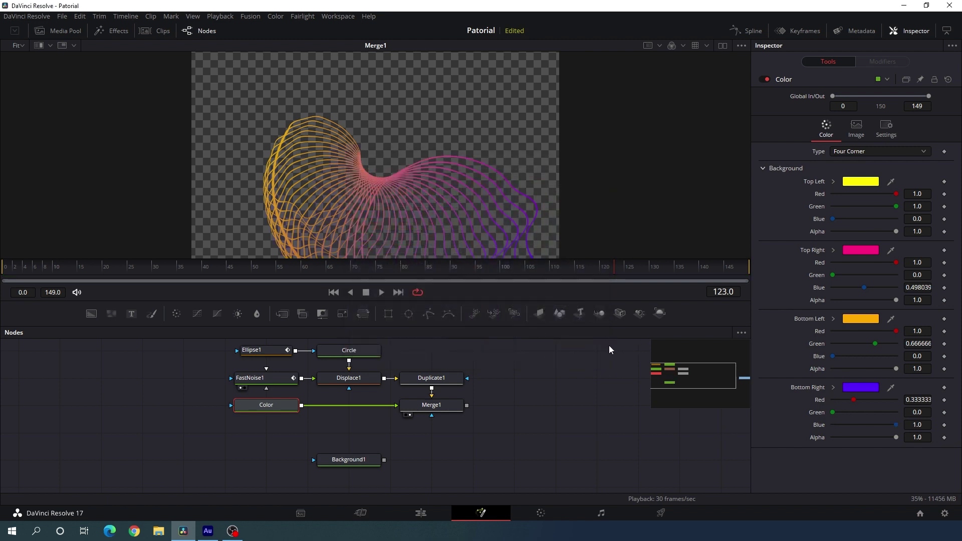
left_click(383, 282)
left_click_drag(383, 281, 410, 289)
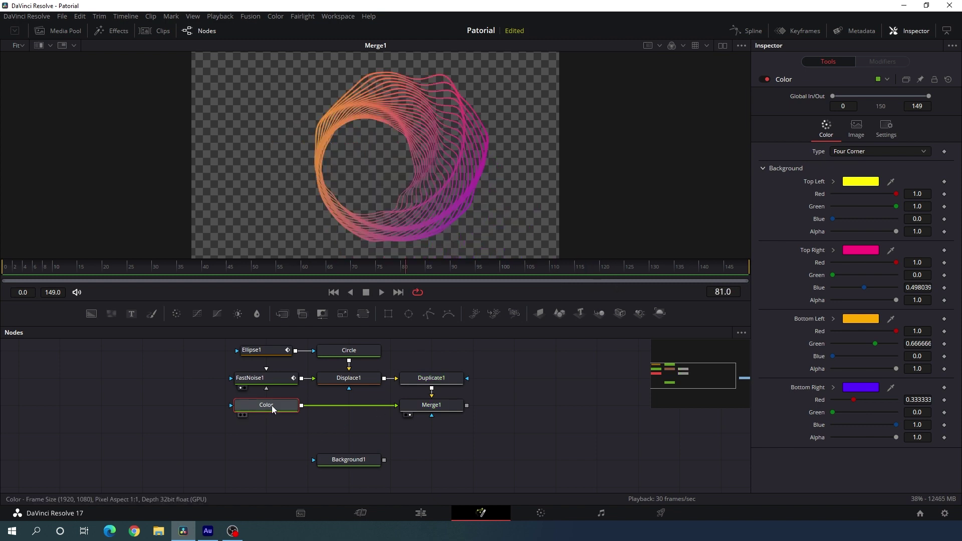
Insert a Color Corrector between Color and Merge1 and rename it CC.
key("shift+space")
type("dup")
key("BackSpace")
key("BackSpace")
key("BackSpace")
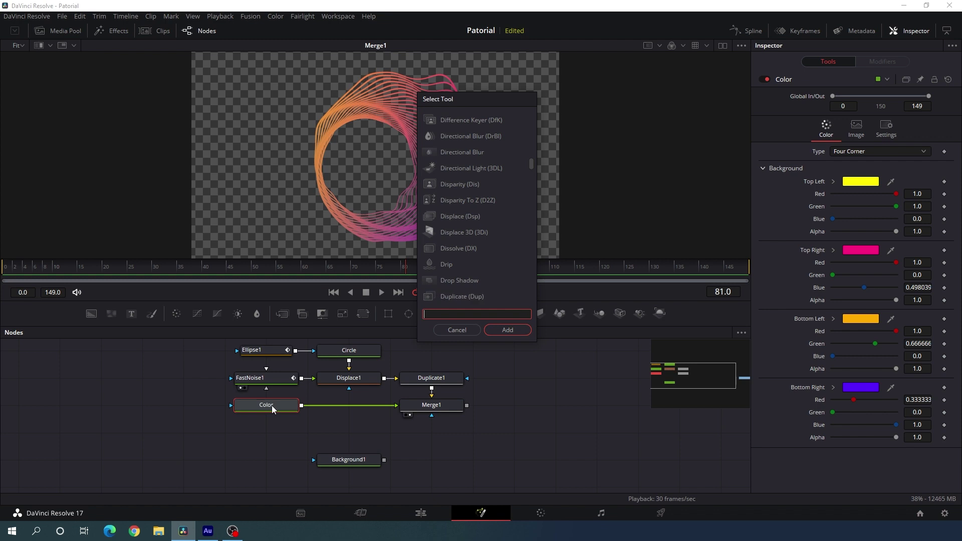
type("cc")
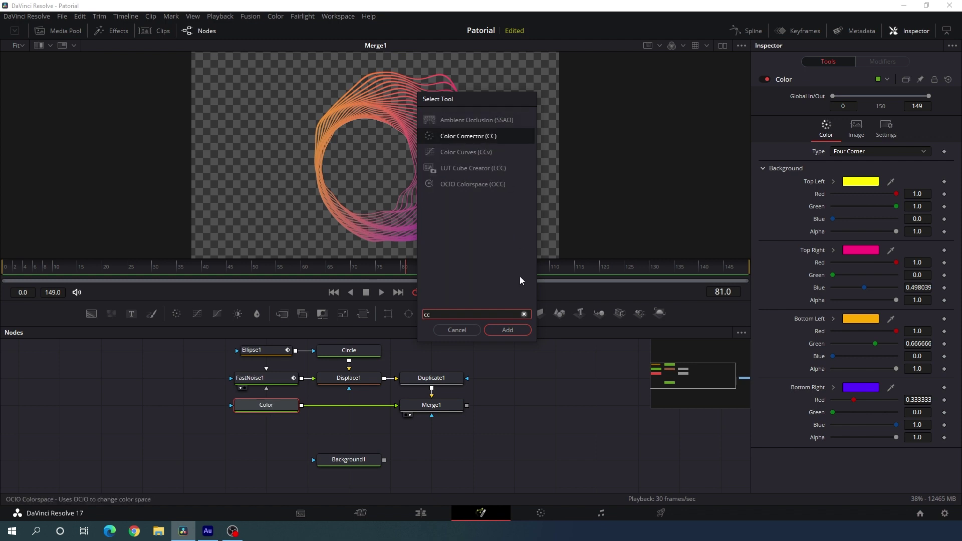
left_click(510, 330)
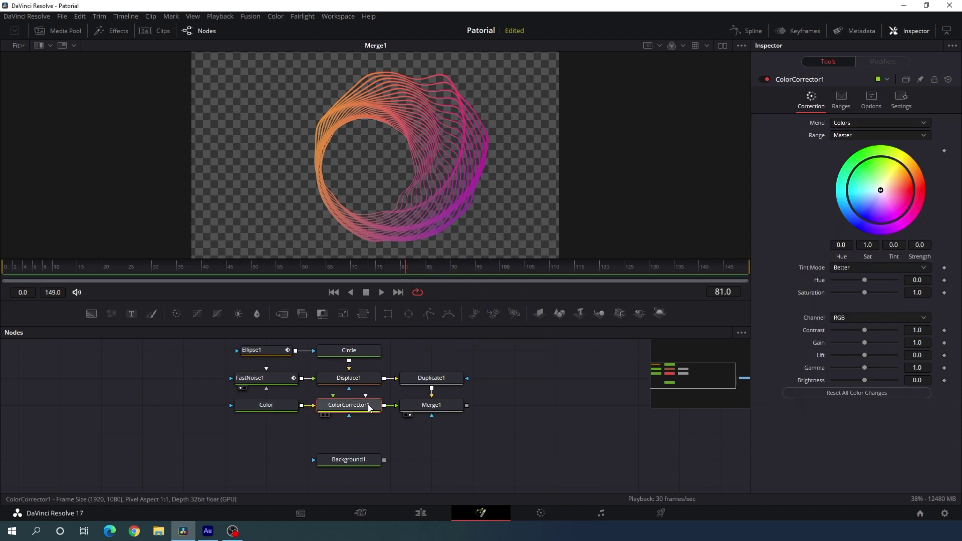
key("BackSpace")
type("C")
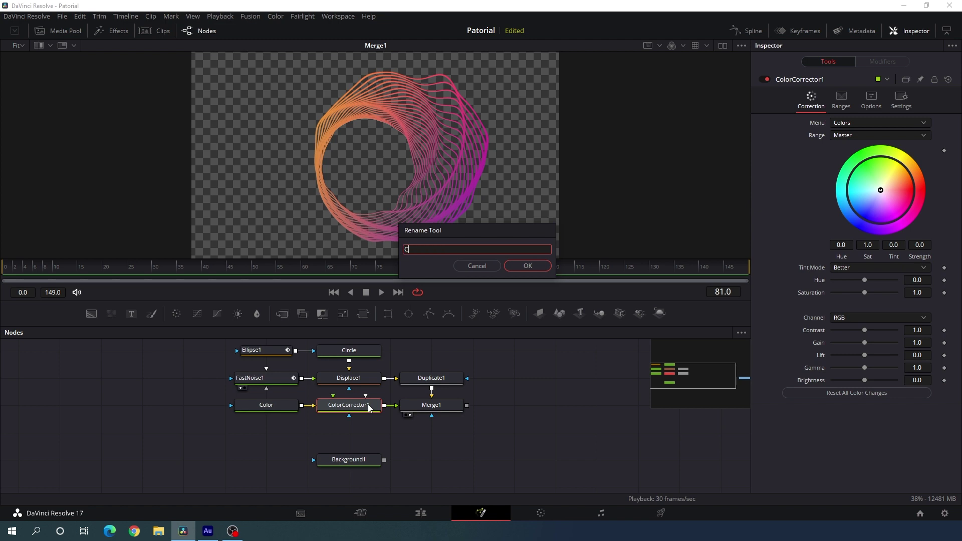
type("C")
key("Return")
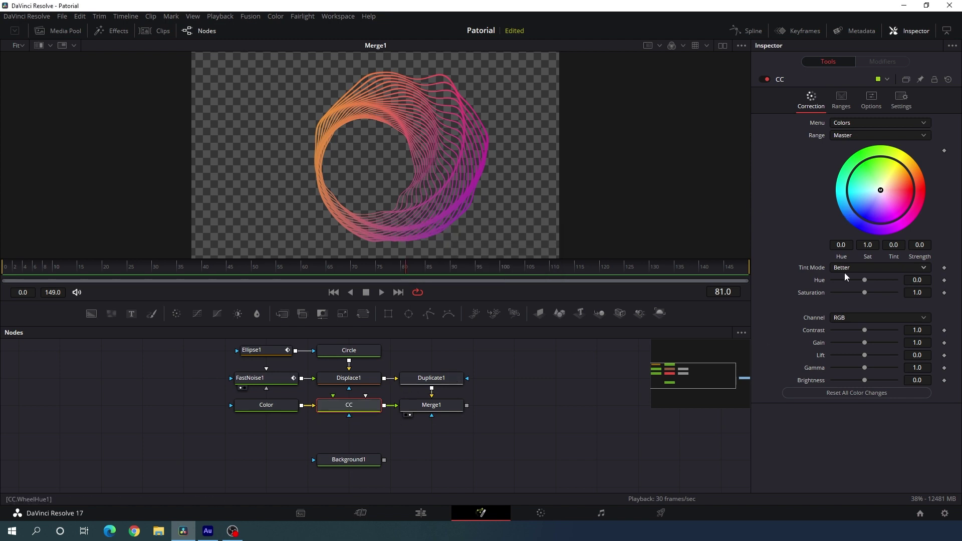
Set CC's Saturation to 1.4 and its Hue to about -0.47.
left_click_drag(865, 293, 877, 297)
left_click(917, 294)
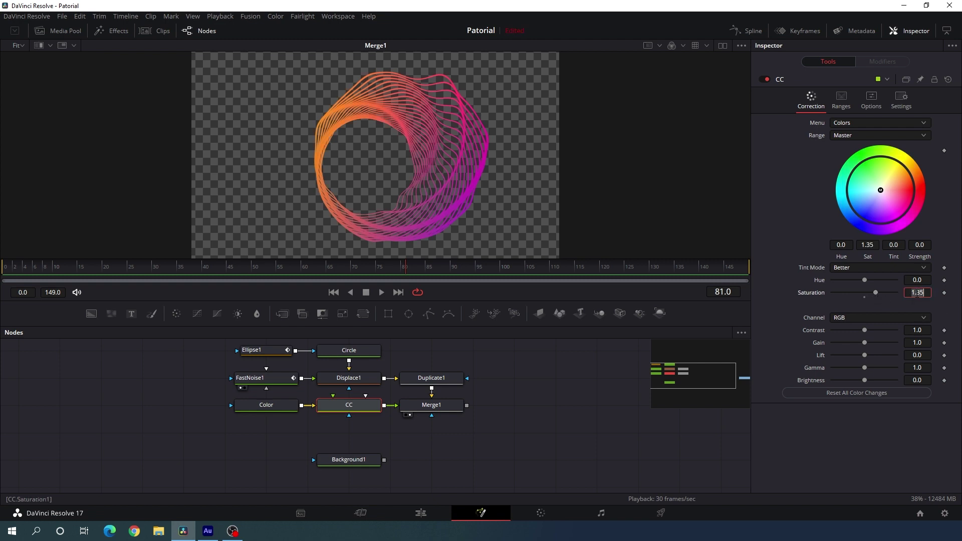
double_click(917, 293)
type("1")
key("Tab")
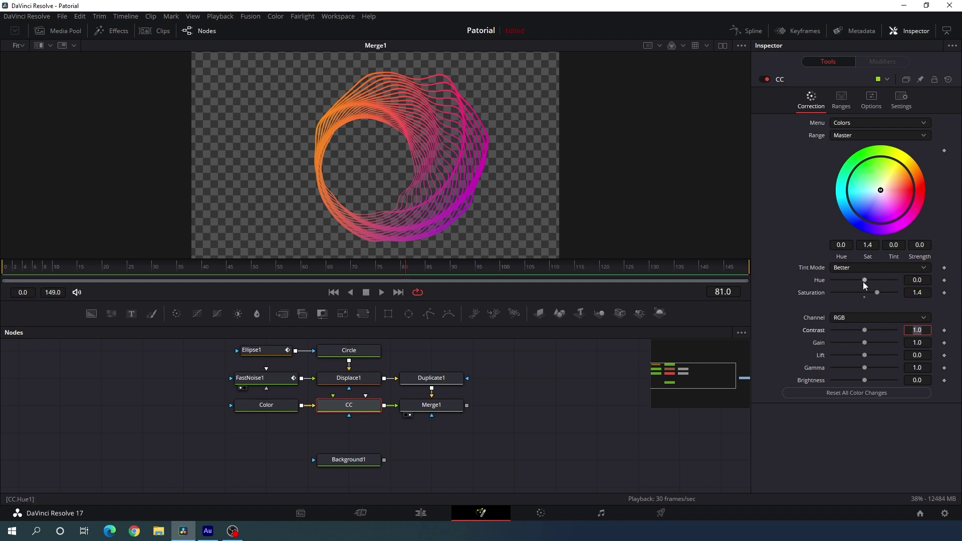
left_click_drag(863, 282, 848, 287)
left_click(227, 269)
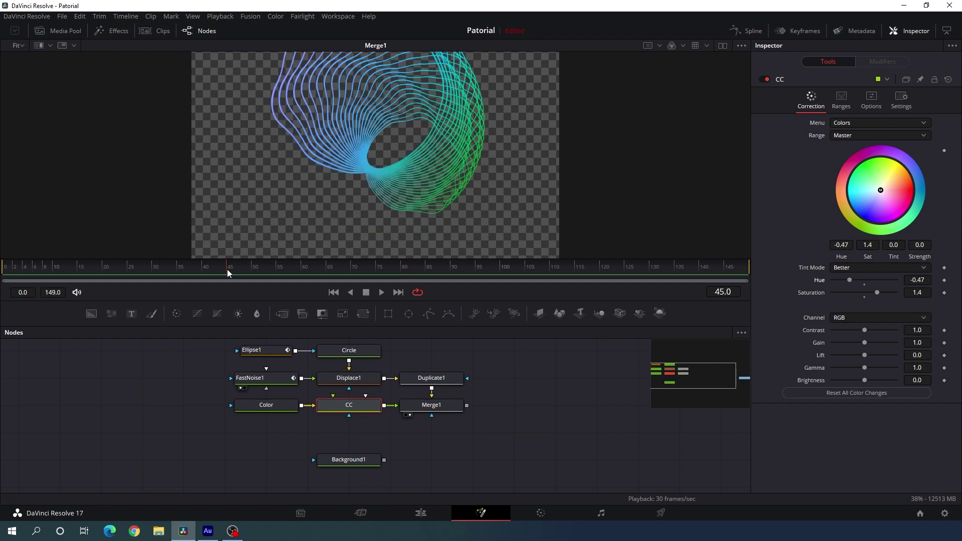
left_click_drag(227, 269, 606, 278)
Move Background1 farther below the CC row and add a Glow node after Merge1, shown in the viewer.
scroll(571, 362, "down", 1)
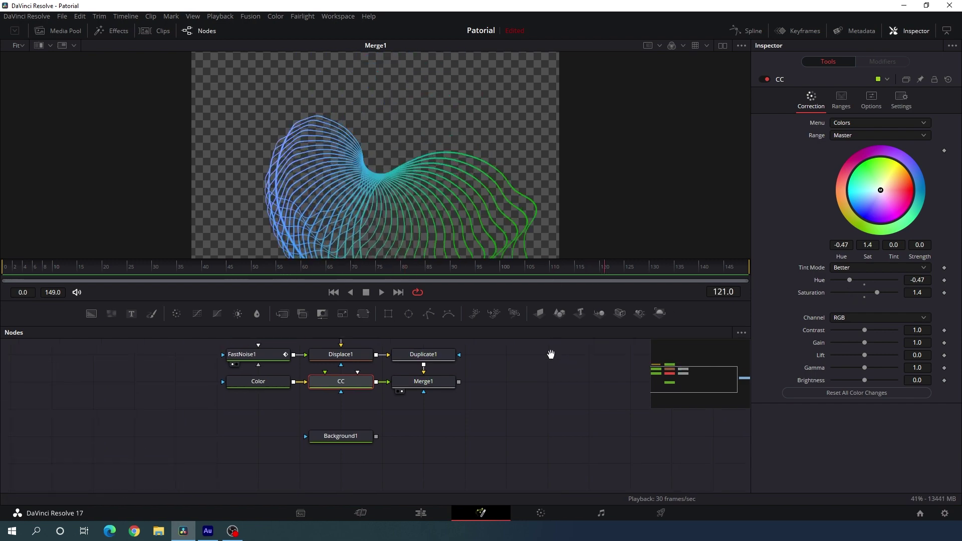
left_click_drag(352, 438, 352, 464)
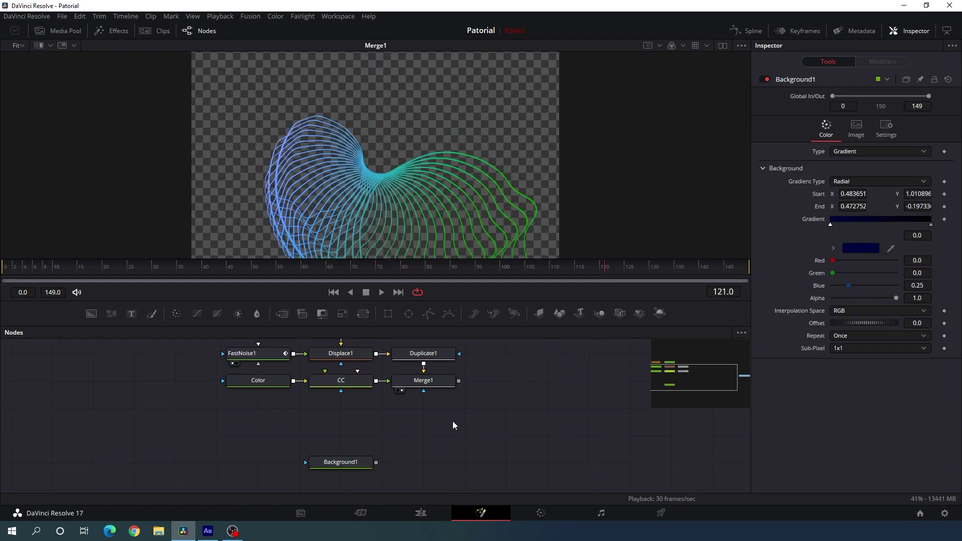
left_click(439, 382)
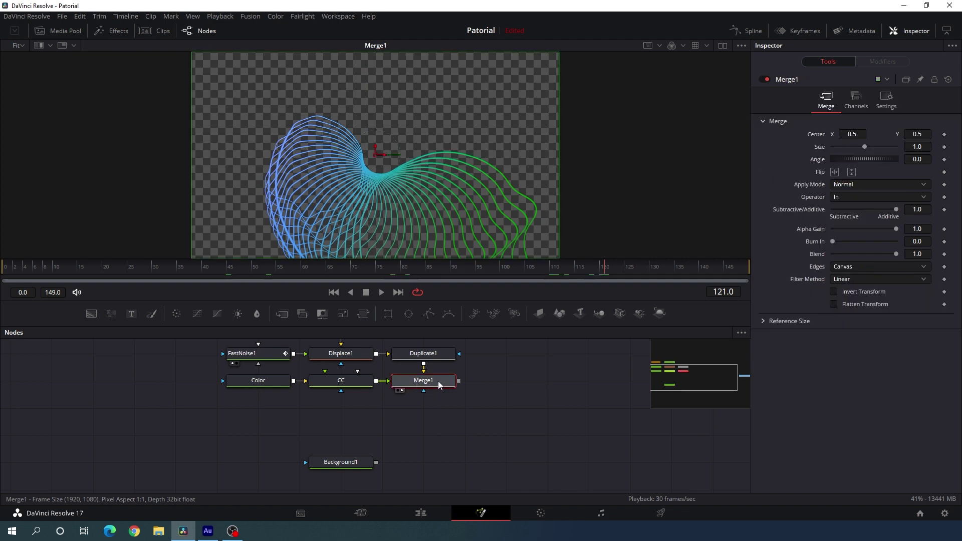
key("shift+space")
type("cc")
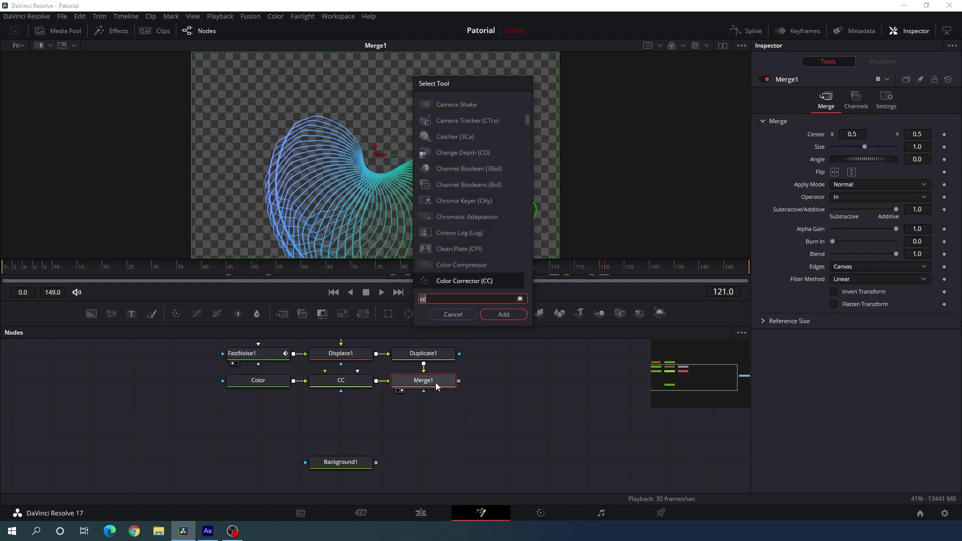
key("BackSpace")
key("BackSpace")
type("glow")
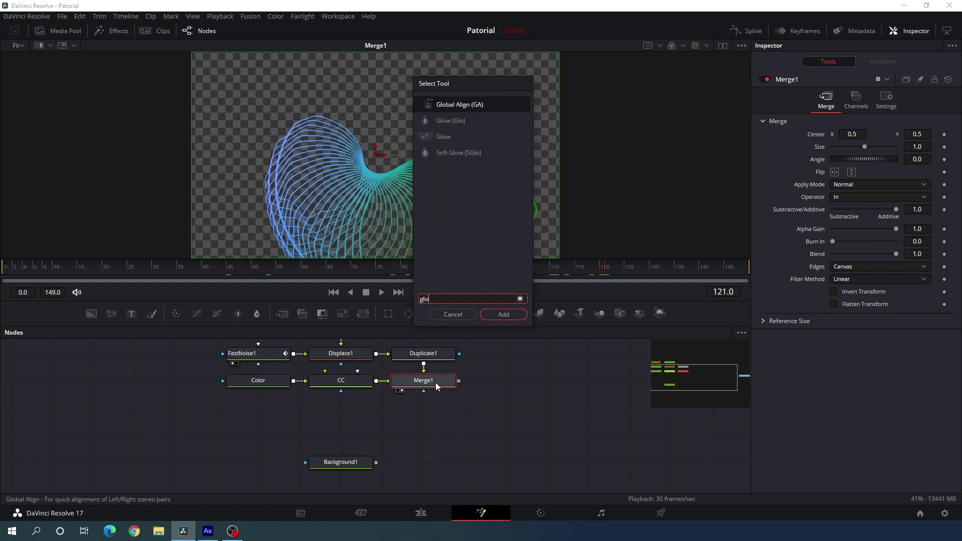
left_click(504, 315)
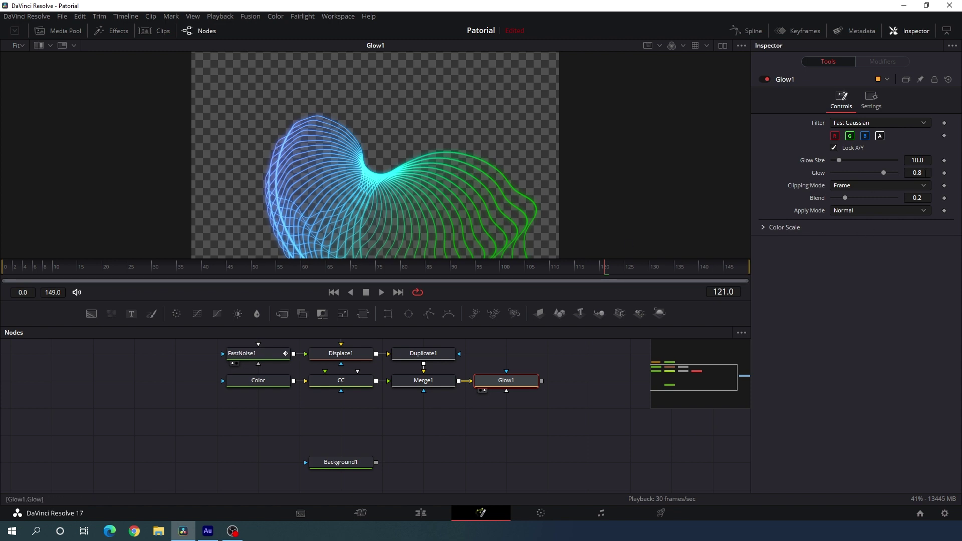
Set Glow1's Glow to 0.85 and check the effect at other frames.
left_click(923, 172)
type("5")
key("Tab")
left_click_drag(458, 271, 619, 257)
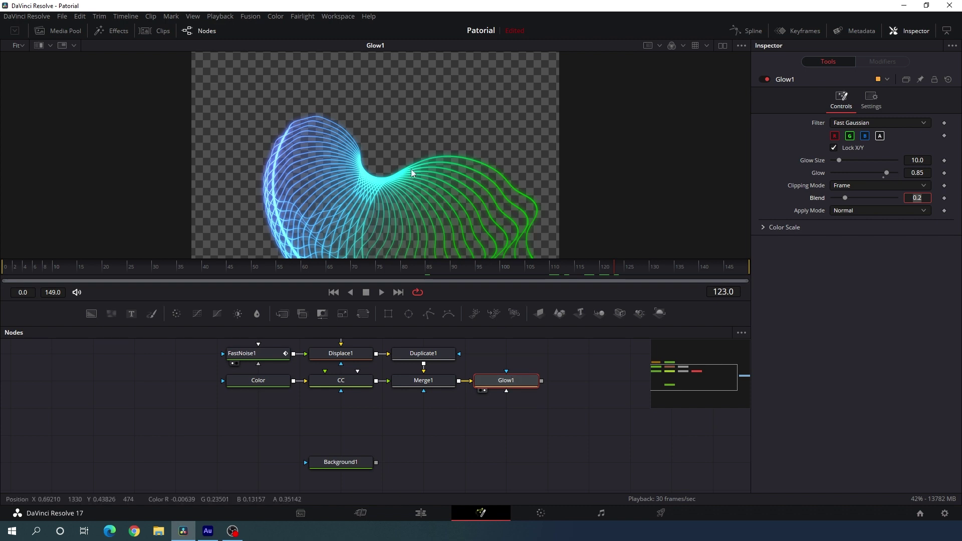
Add a Merge with Background1 as background and Glow1 as foreground, and view the merged result across the timeline.
left_click(448, 448)
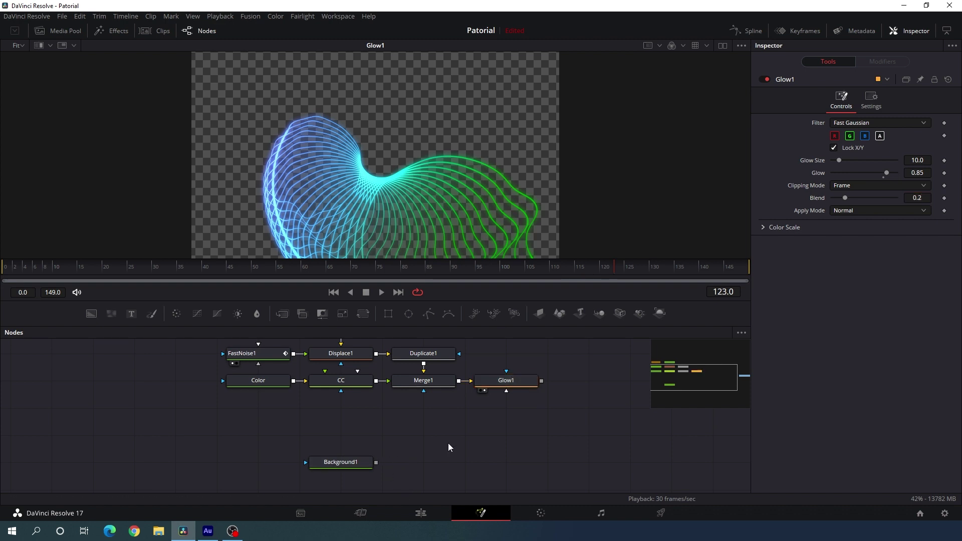
left_click_drag(450, 441, 441, 432)
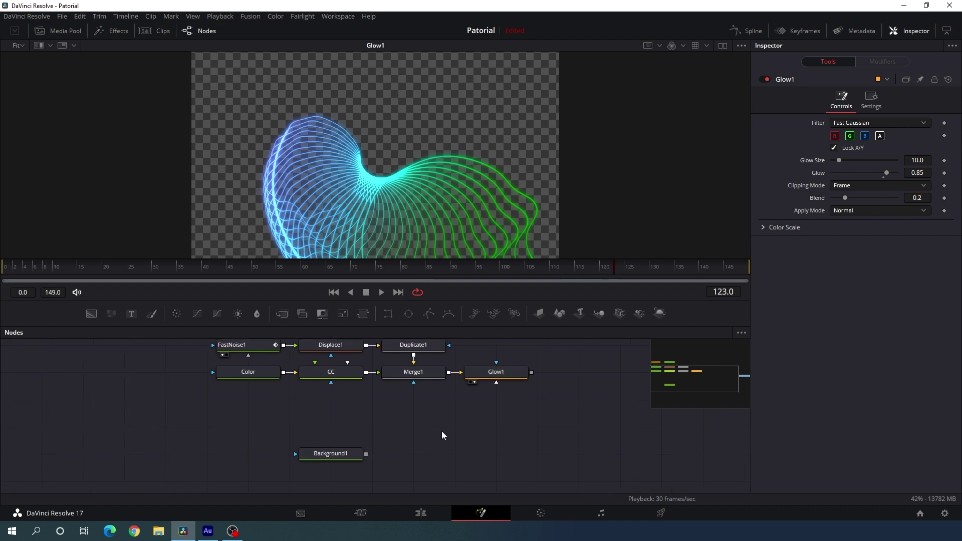
left_click_drag(286, 314, 366, 454)
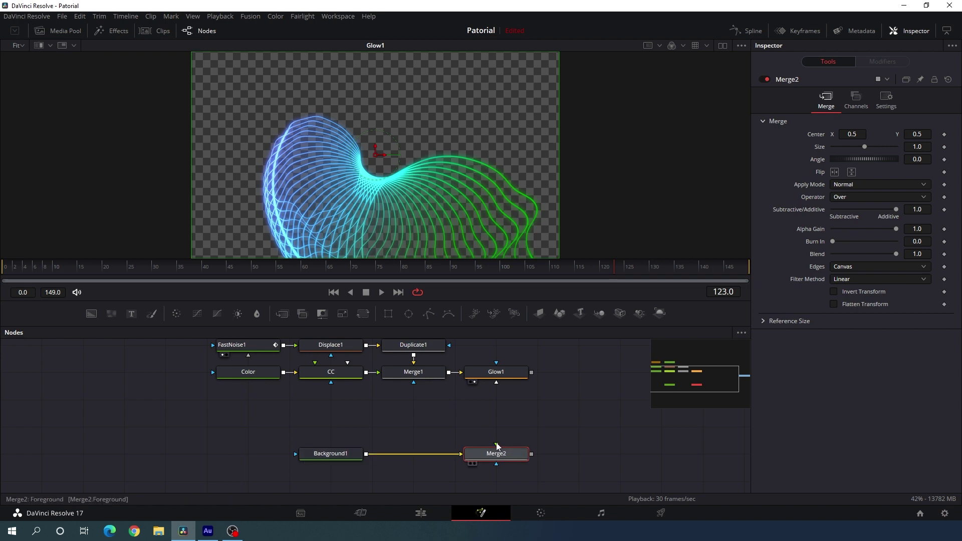
left_click_drag(497, 445, 514, 373)
left_click_drag(513, 455, 553, 113)
left_click_drag(333, 267, 427, 267)
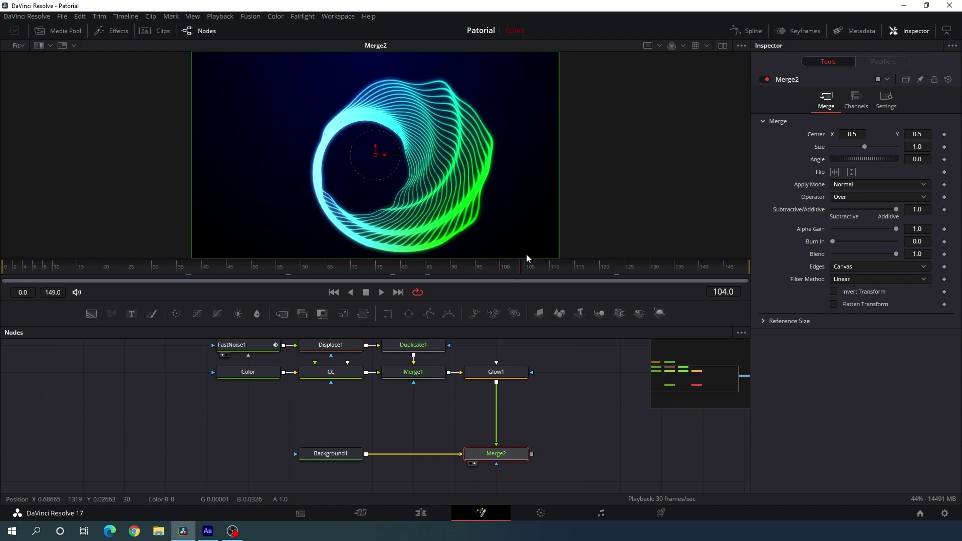
left_click_drag(543, 254, 146, 238)
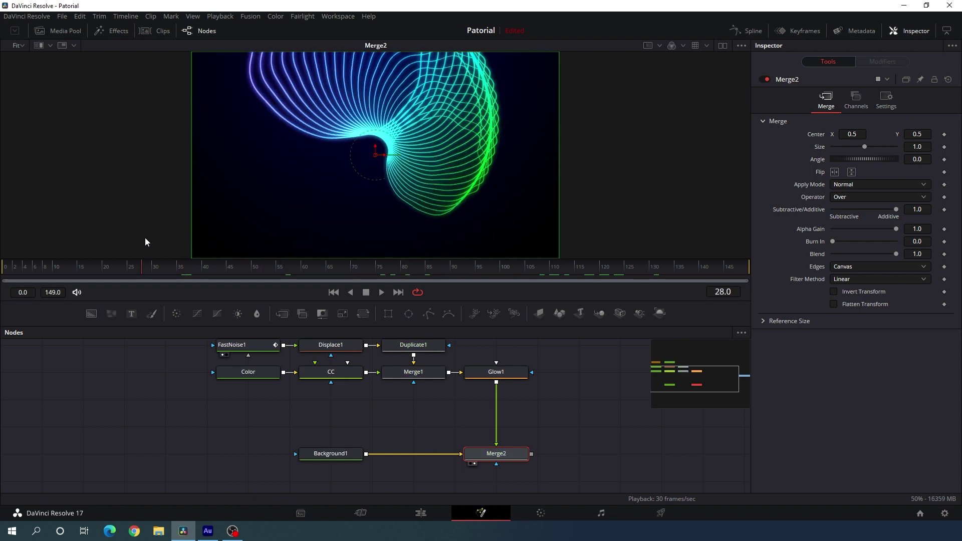
Add a Text+ node above Background1 and layer it over Glow1 through a new Merge inserted before Merge2.
left_click(435, 415)
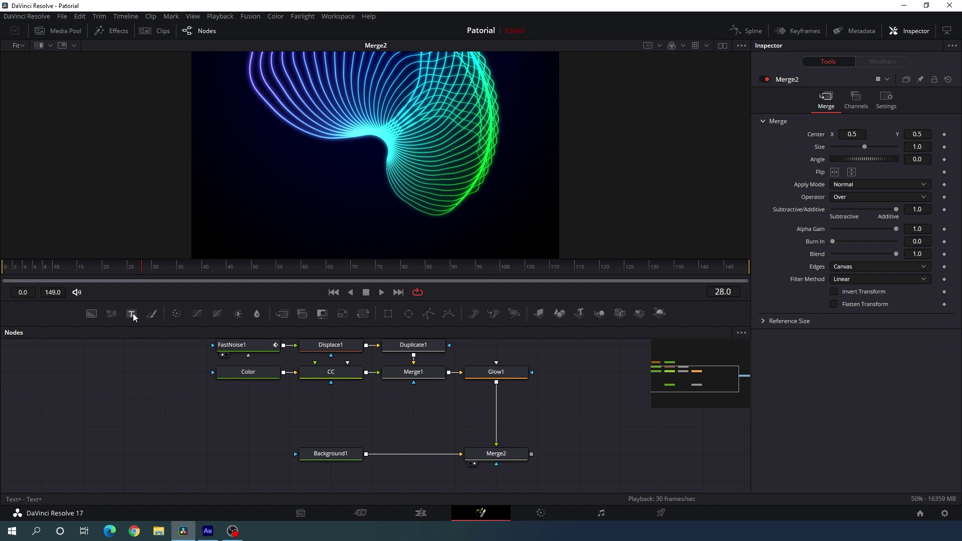
left_click_drag(134, 317, 326, 433)
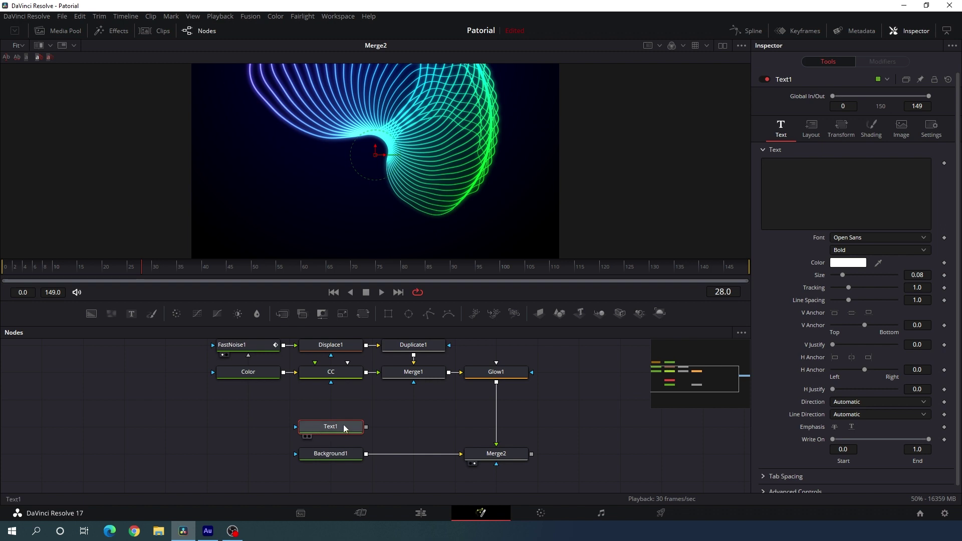
left_click(416, 418)
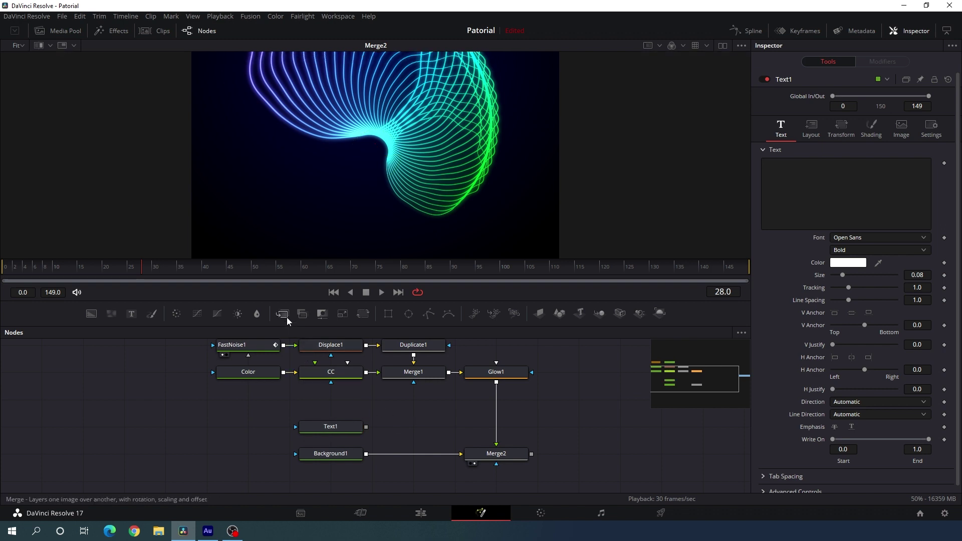
left_click_drag(286, 318, 565, 416)
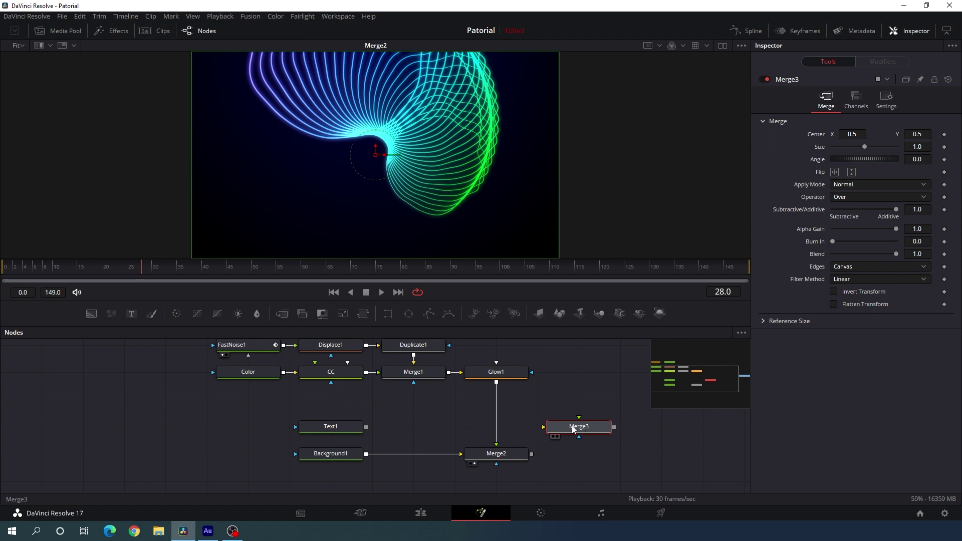
left_click_drag(575, 430, 344, 427)
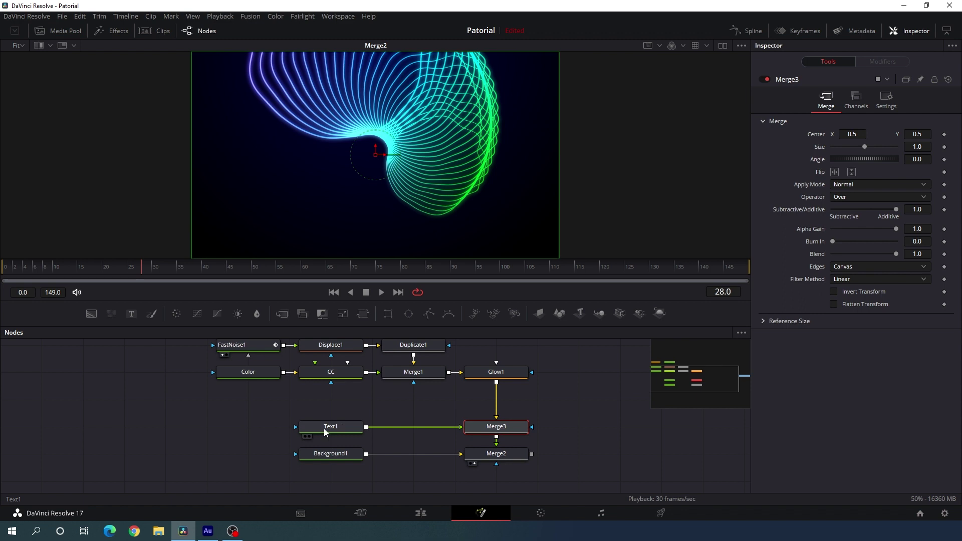
left_click(329, 427)
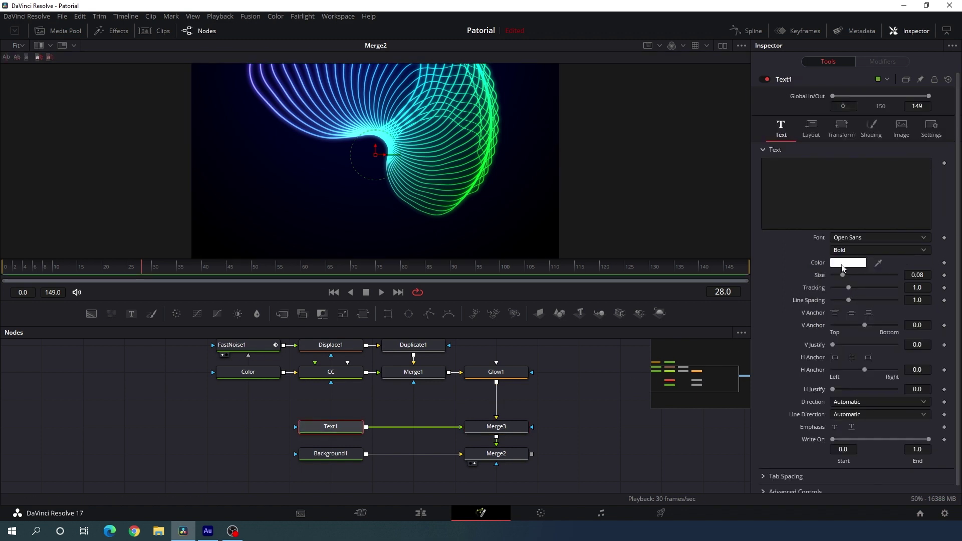
Enter DESIGN as the Text1 node's text and set its font to Century Gothic Regular.
left_click(801, 197)
type("DESIGN")
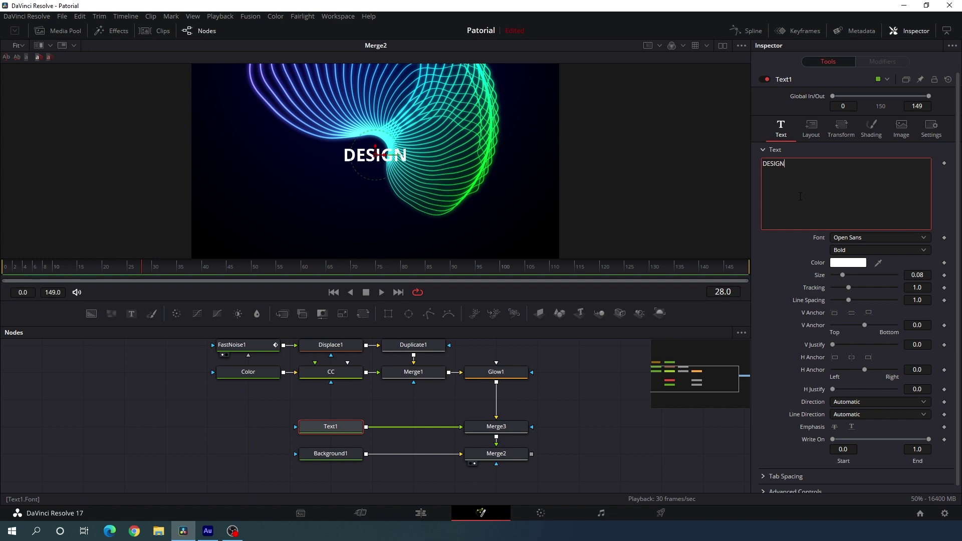
left_click(860, 238)
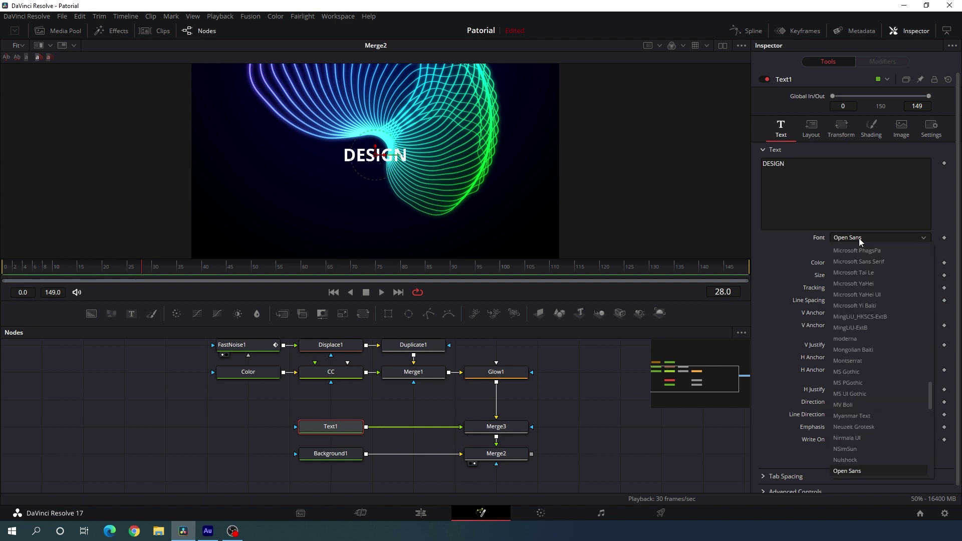
scroll(861, 242, "up", 10)
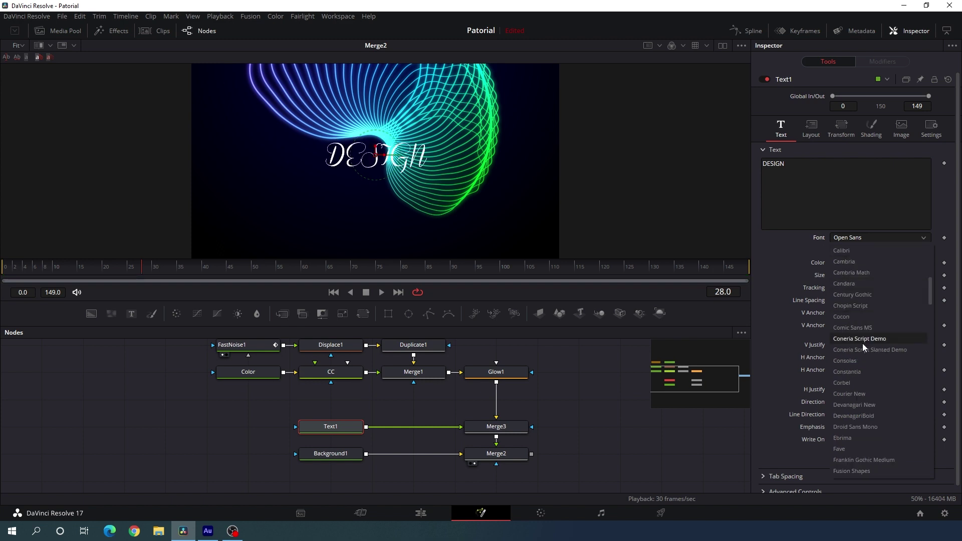
left_click(859, 295)
left_click(857, 254)
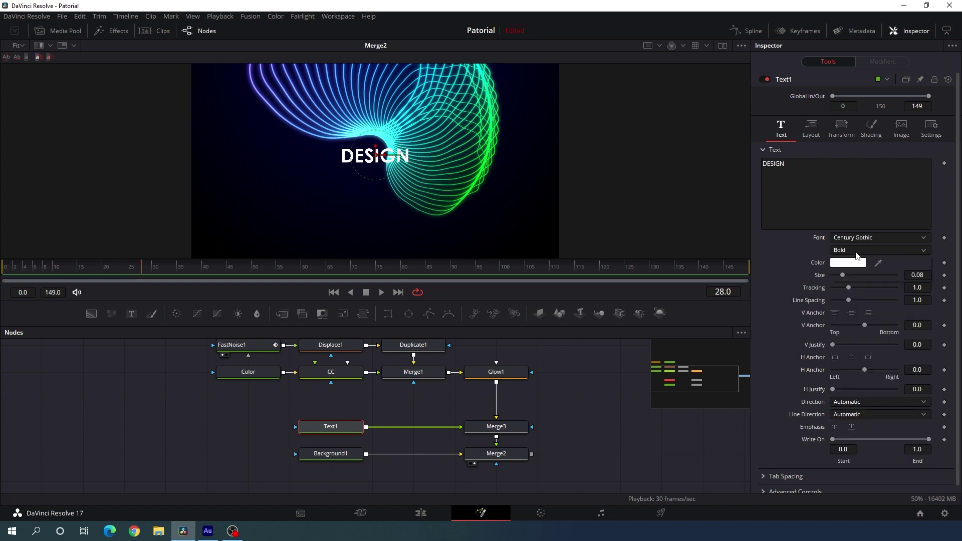
left_click(855, 261)
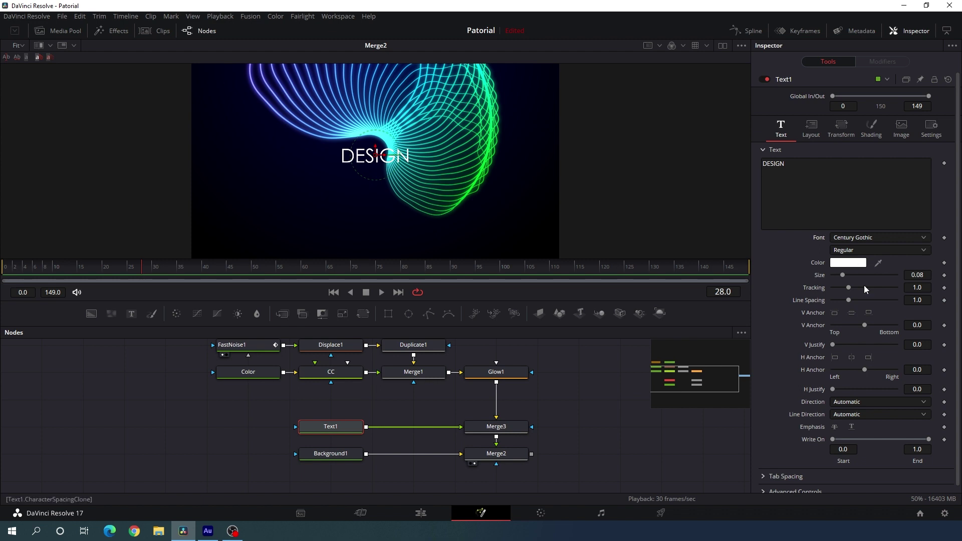
Set the DESIGN text's Size to 0.13.
left_click_drag(843, 276, 848, 277)
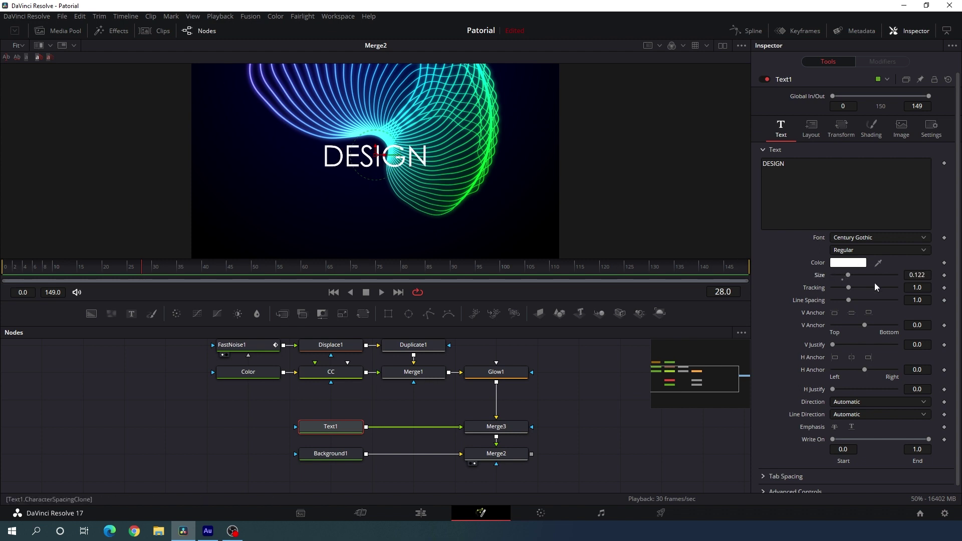
left_click(917, 276)
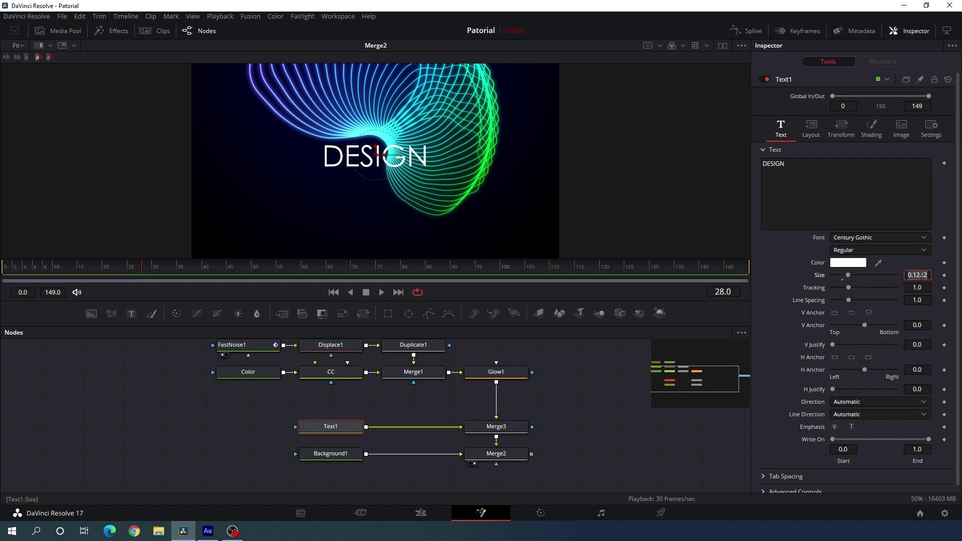
type("0.13")
key("Tab")
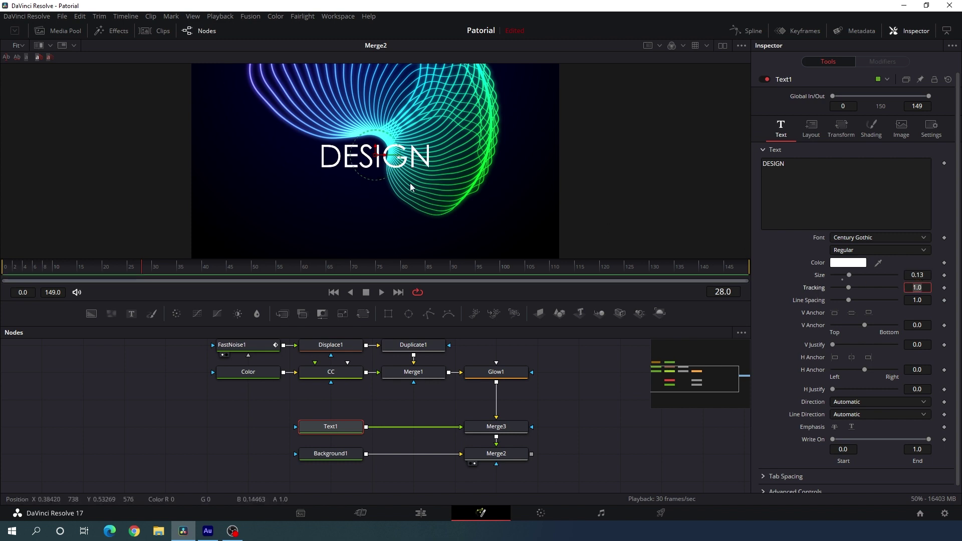
Show the centre and safe-area guides in the viewer and nudge the DESIGN text slightly up to centre it vertically.
right_click(363, 107)
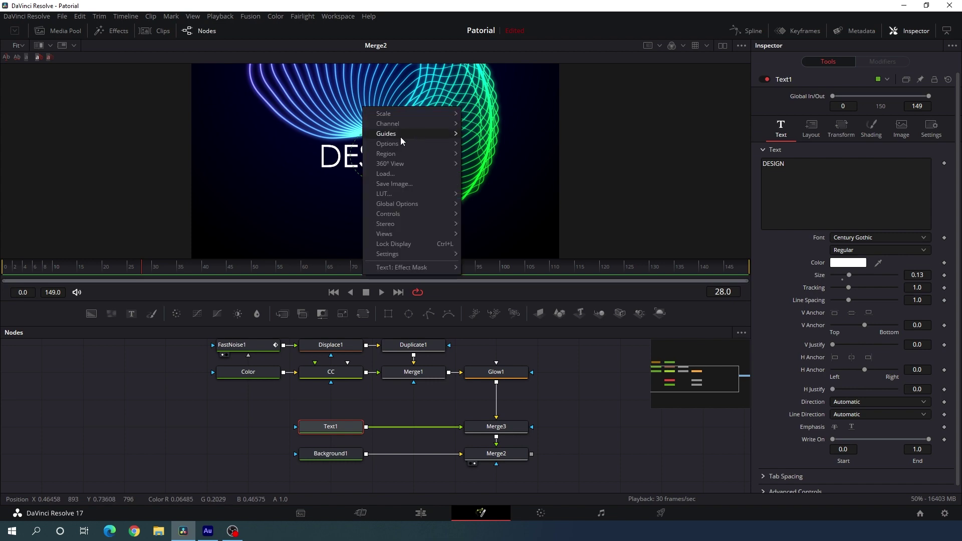
mouse_move(391, 134)
left_click(513, 133)
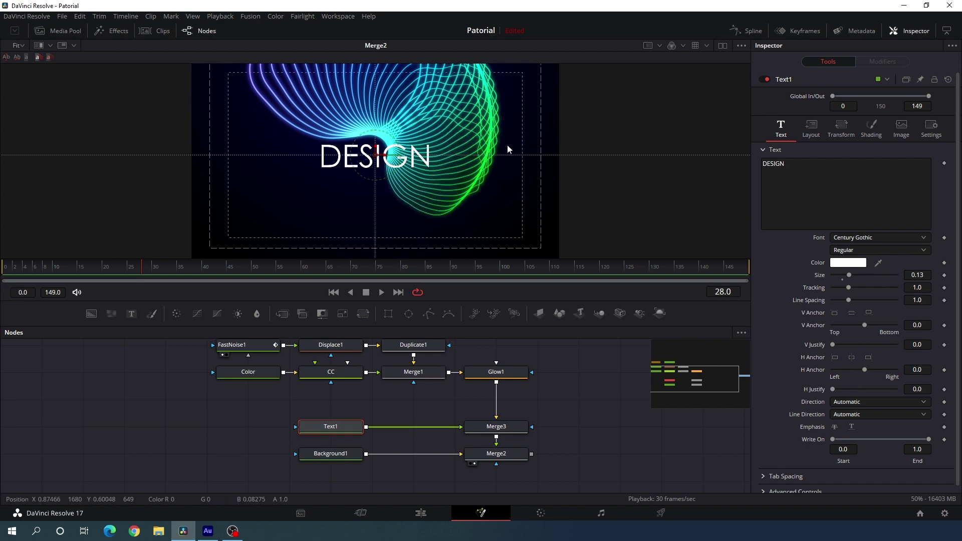
scroll(369, 173, "up", 3)
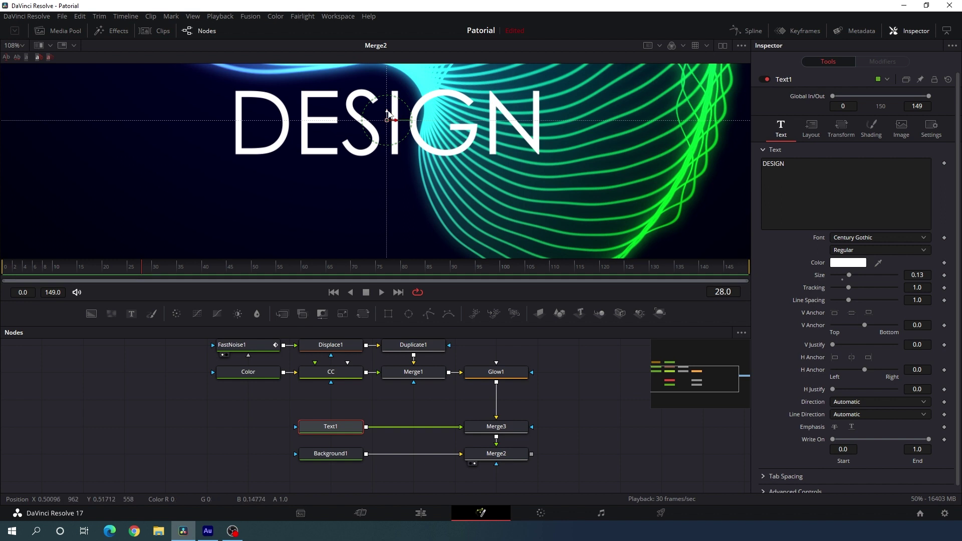
left_click_drag(389, 114, 386, 112)
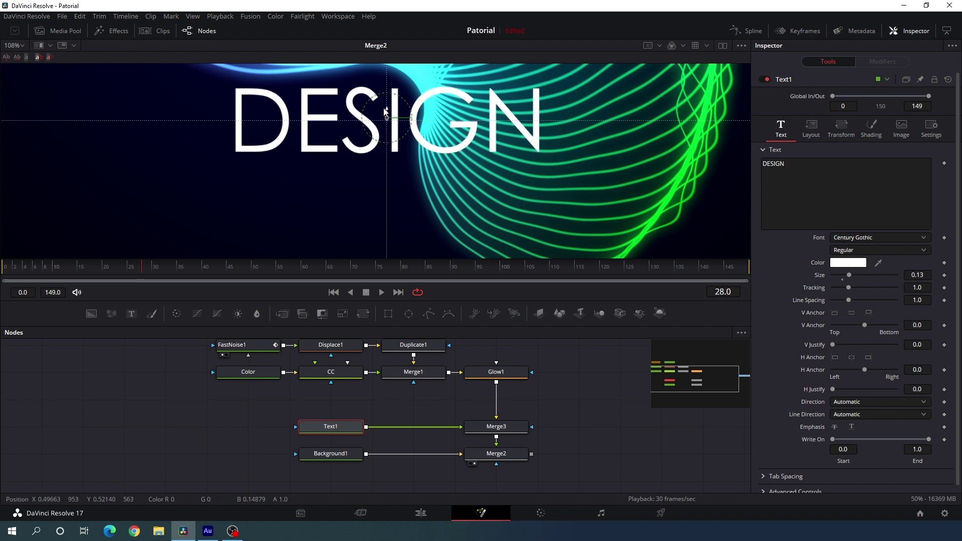
left_click(554, 351)
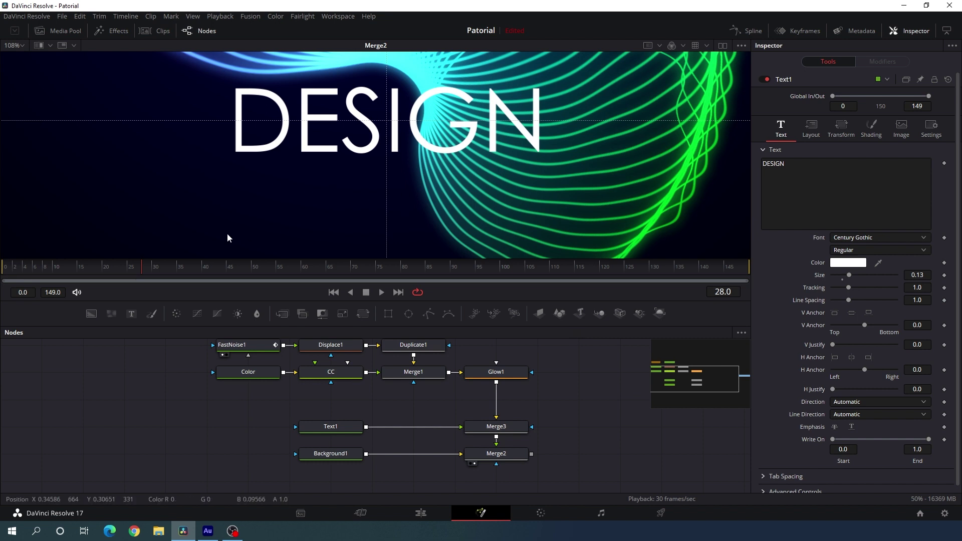
Keyframe Text1's Size from 0.0 at frame 0 to 0.13 at frame 30 and check the growth across those frames.
left_click(79, 265)
left_click_drag(79, 264, 154, 267)
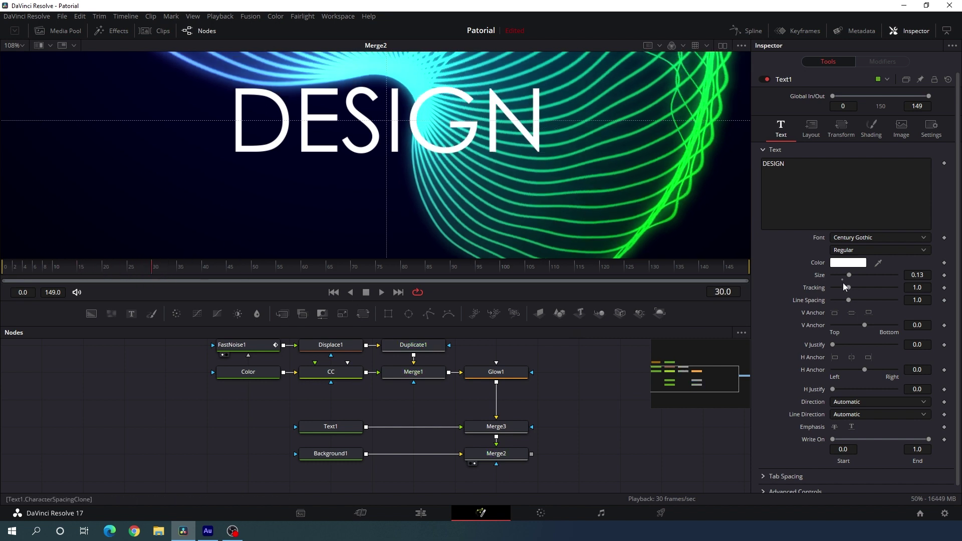
right_click(824, 276)
left_click(837, 283)
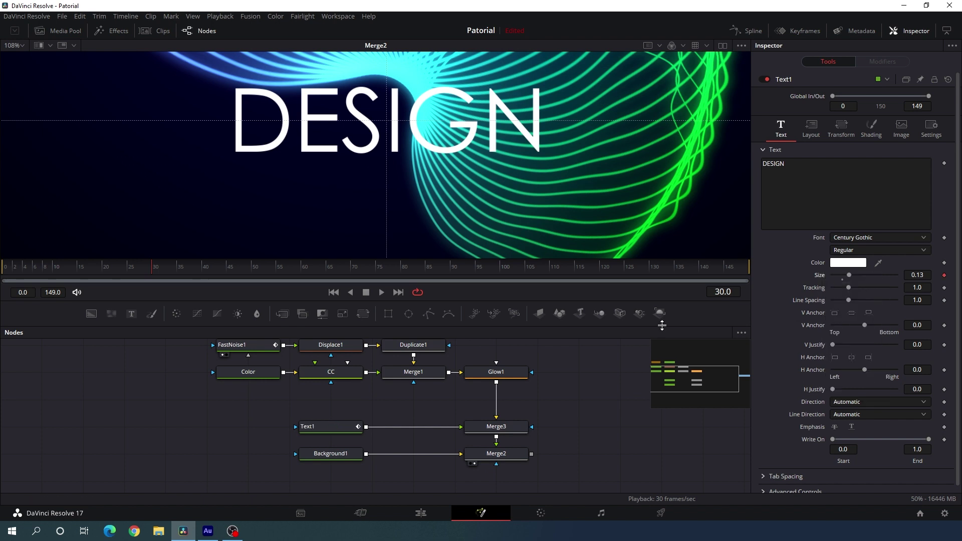
left_click_drag(153, 270, 5, 274)
left_click_drag(849, 275, 803, 279)
left_click_drag(39, 268, 133, 269)
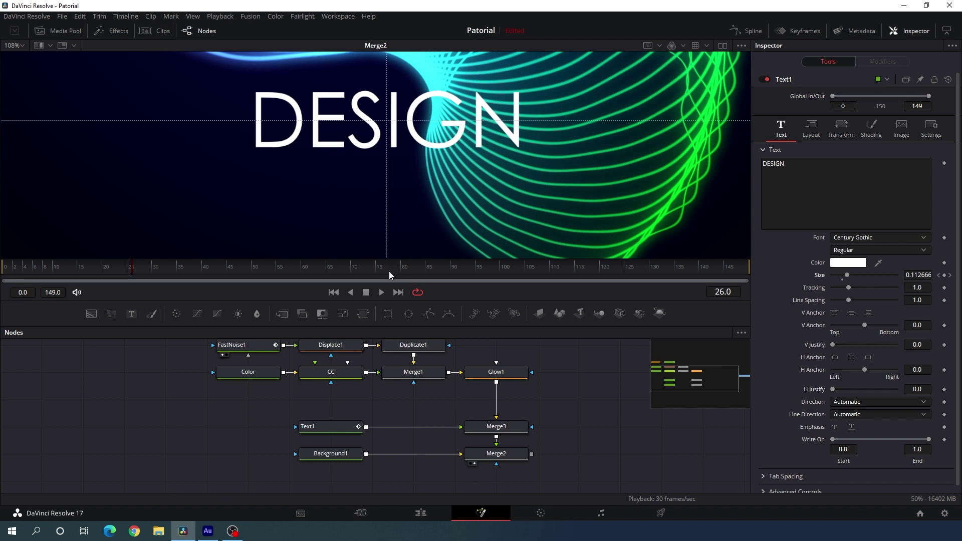
Keyframe Text1's Tracking from 1.0 at frame 0 to 1.4 at frame 149 and check the spacing across the timeline.
left_click_drag(389, 269, 778, 263)
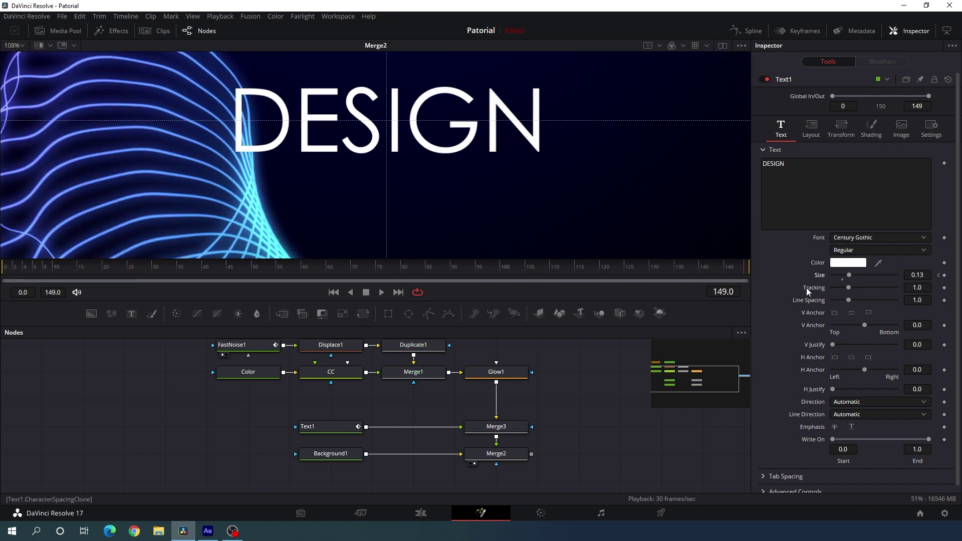
left_click(926, 287)
key("Tab")
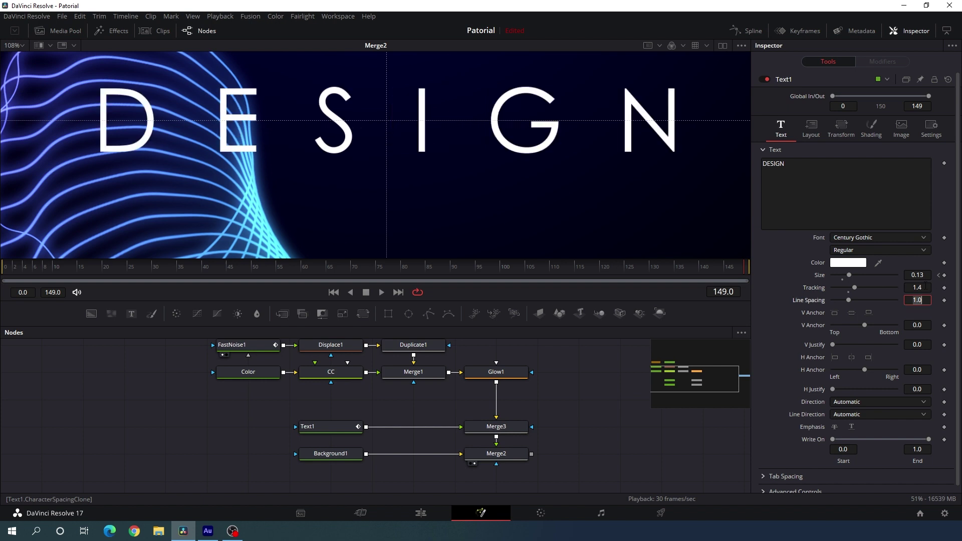
right_click(815, 289)
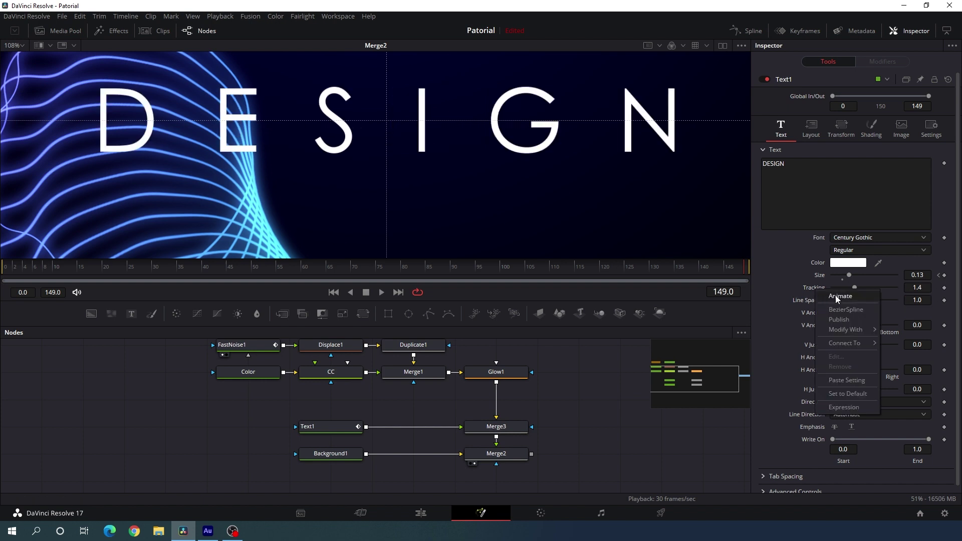
left_click(843, 299)
left_click_drag(474, 271, 2, 272)
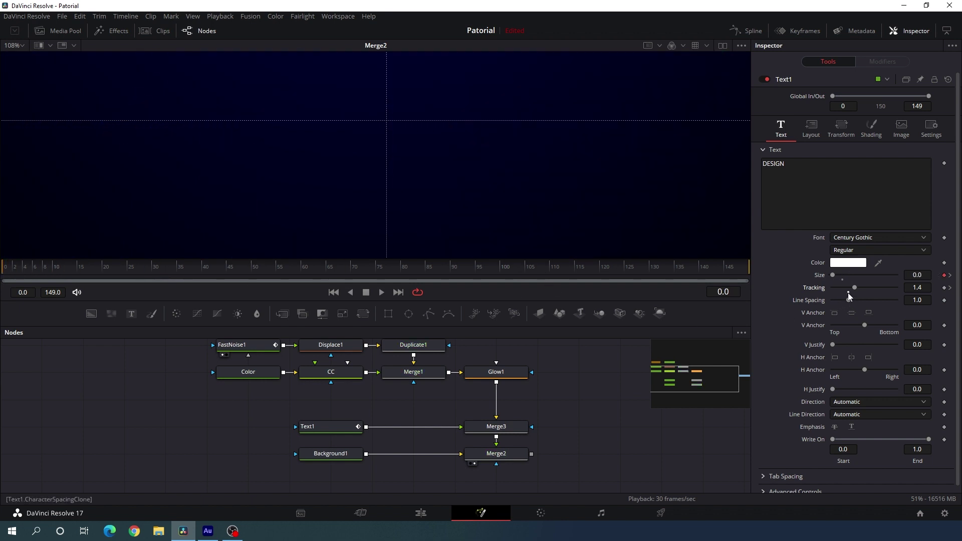
left_click_drag(109, 269, 426, 266)
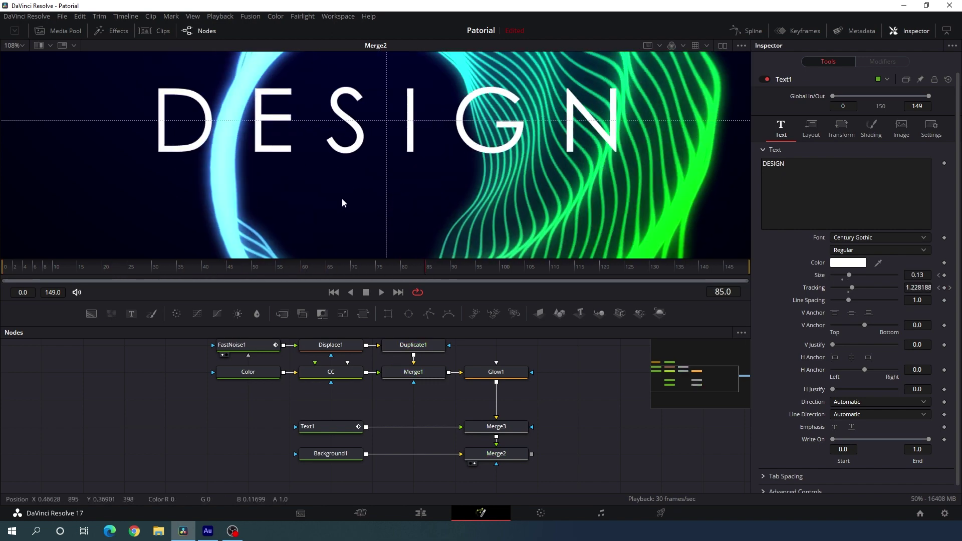
Fit the composition in the viewer and open an enlarged Spline editor with Text1 selected.
left_click(21, 46)
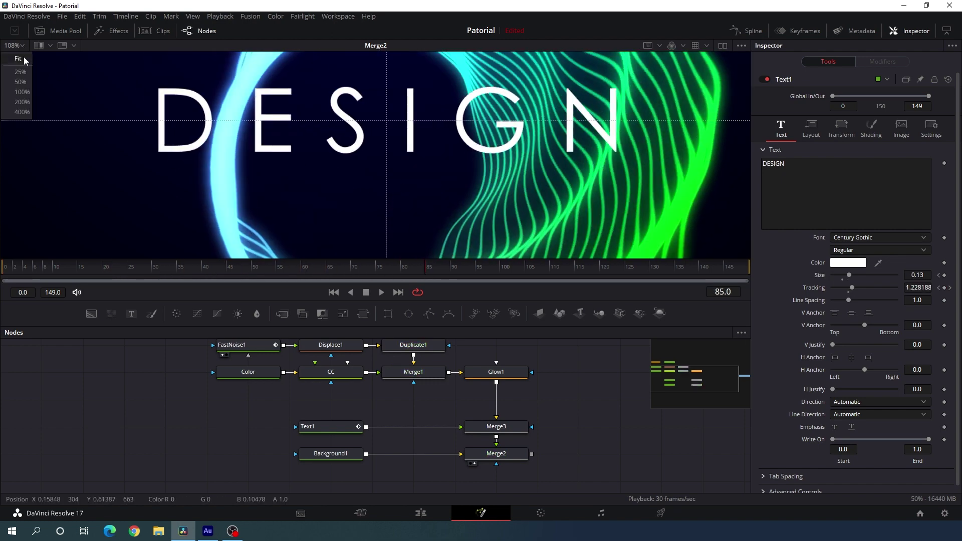
left_click(24, 60)
left_click(334, 429)
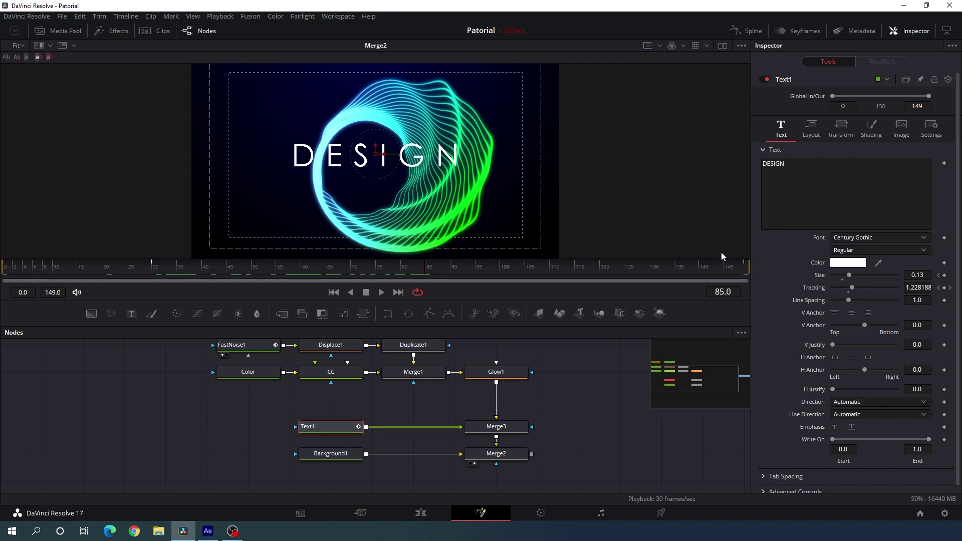
left_click(754, 31)
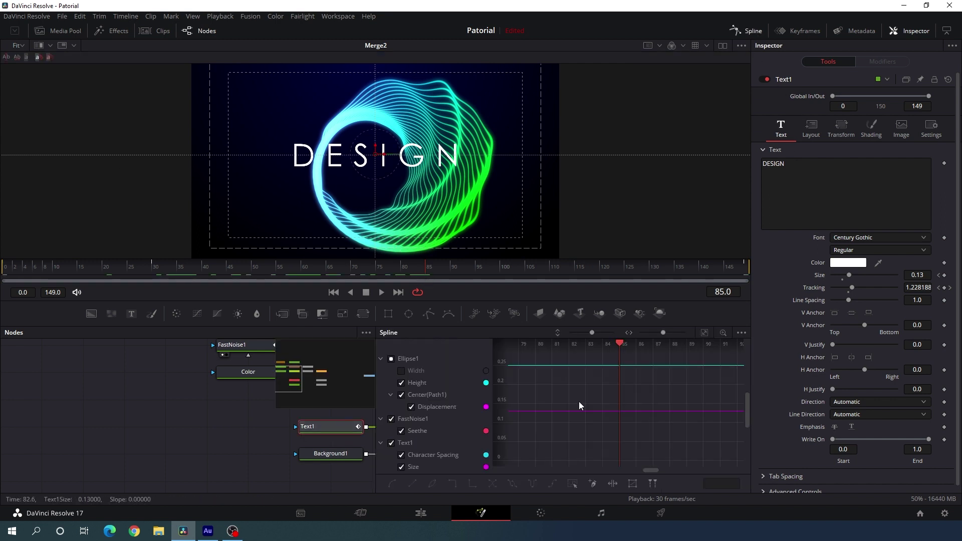
key("F4")
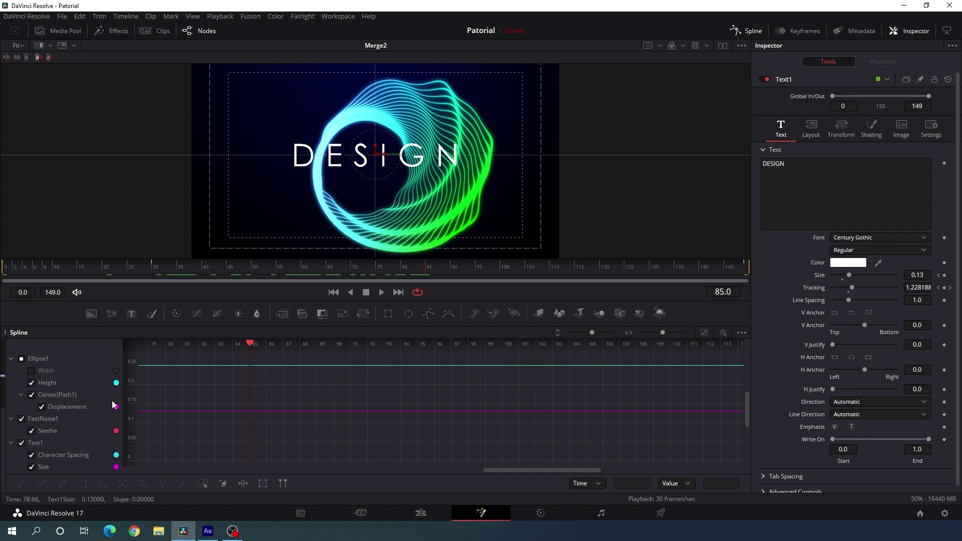
Hide the Ellipse1, FastNoise1 and Character Spacing curves so only Text1's Size curve shows, fitted to the graph.
left_click(11, 359)
left_click(11, 371)
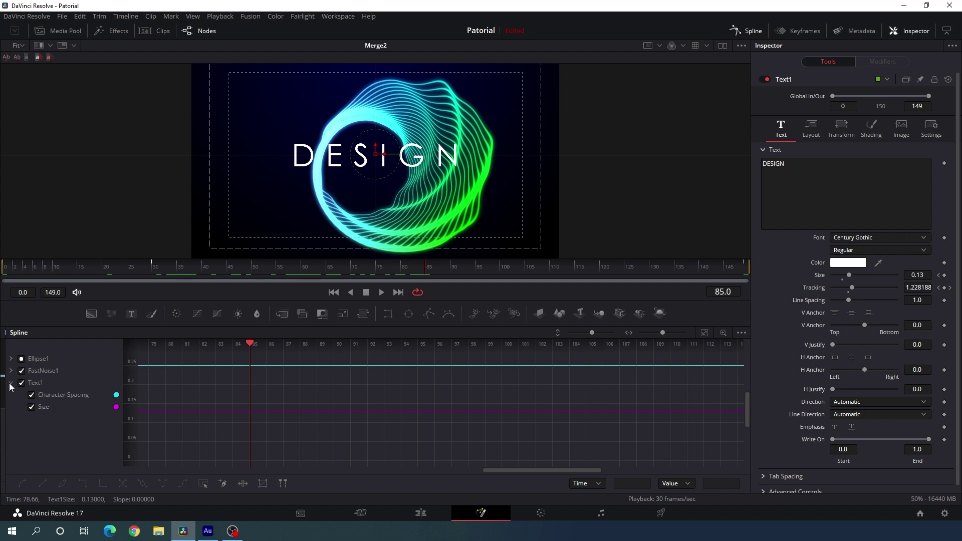
left_click(11, 383)
left_click(21, 371)
left_click(22, 359)
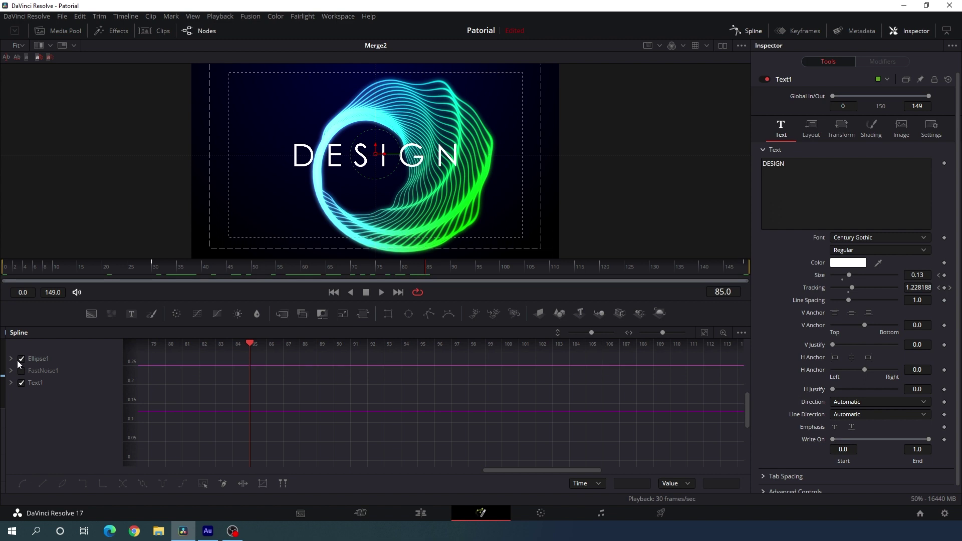
left_click(21, 359)
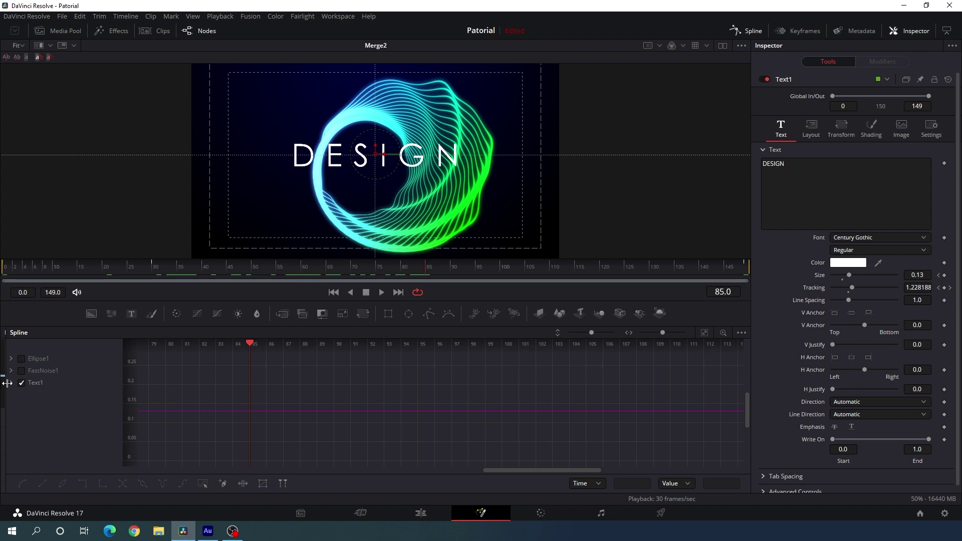
left_click(11, 383)
left_click(32, 395)
left_click(703, 333)
Smooth both of Text1's Size keyframes, pull their easing handles back to frame 0, and preview the animation from the start.
left_click_drag(700, 356, 179, 464)
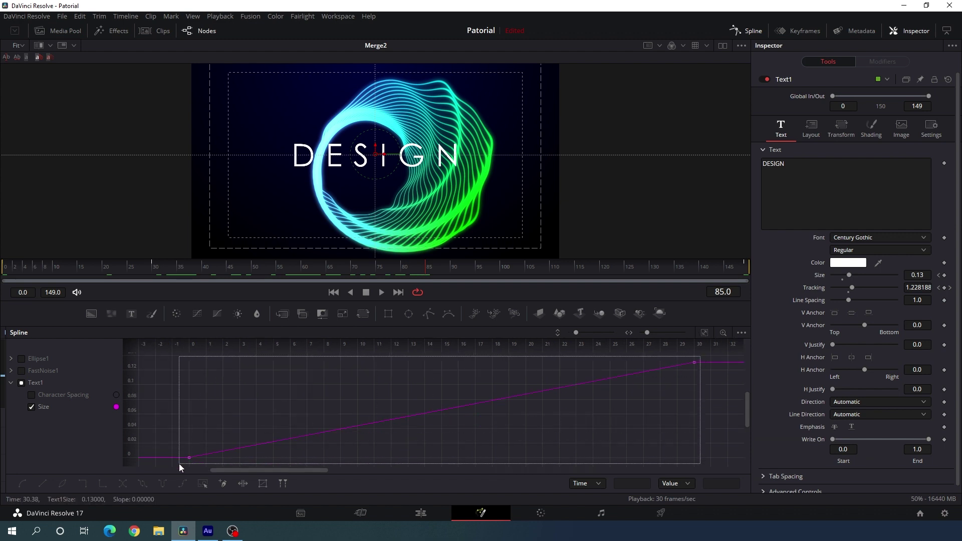
key("shift+s")
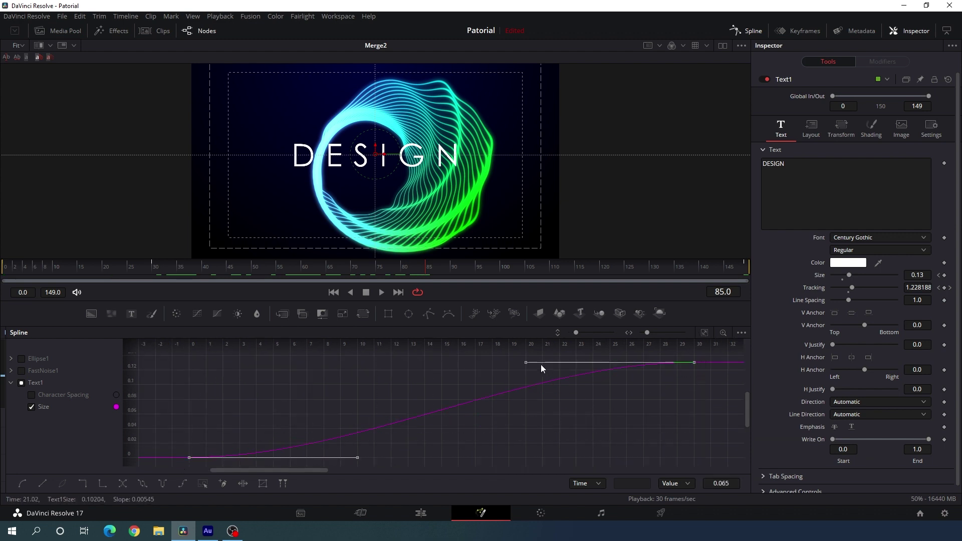
left_click_drag(525, 363, 188, 367)
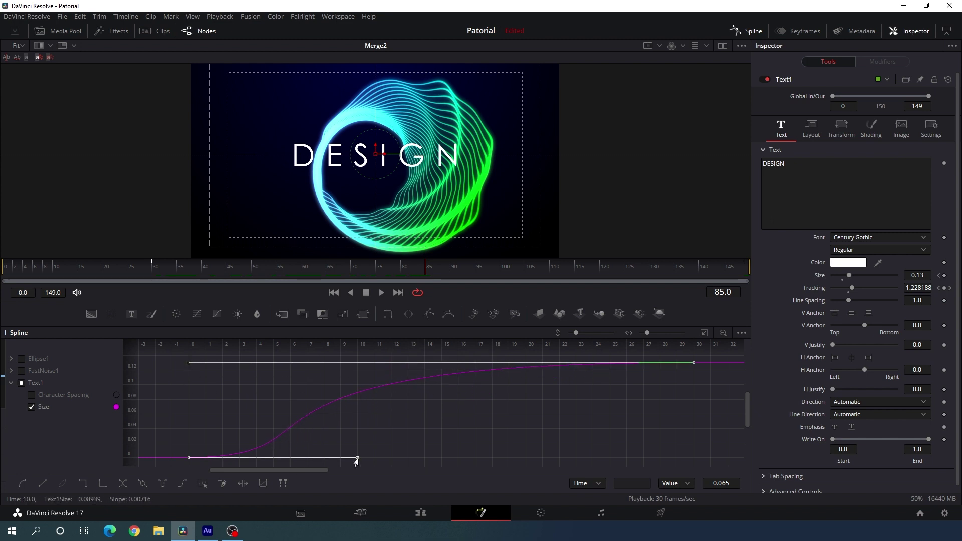
left_click_drag(357, 458, 190, 460)
left_click(747, 32)
left_click(334, 293)
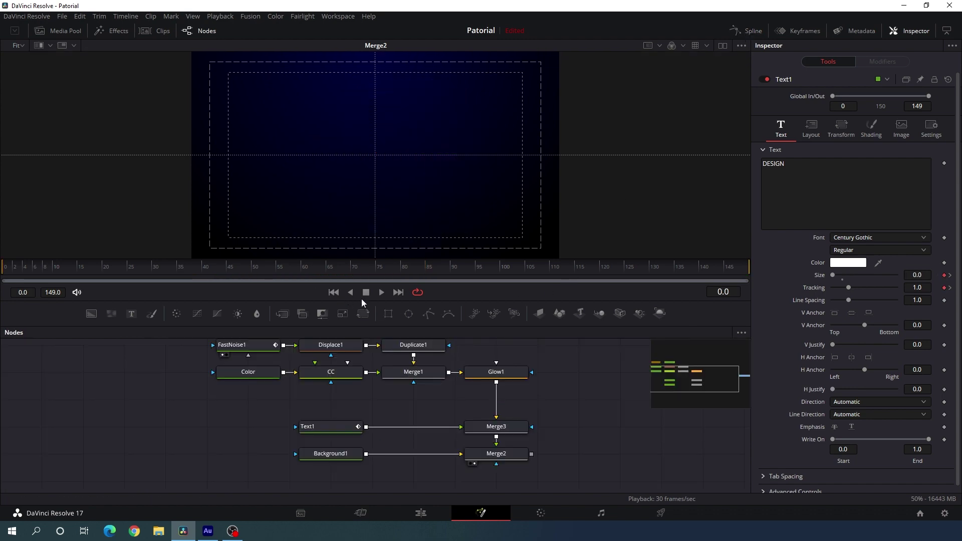
left_click_drag(110, 265, 647, 262)
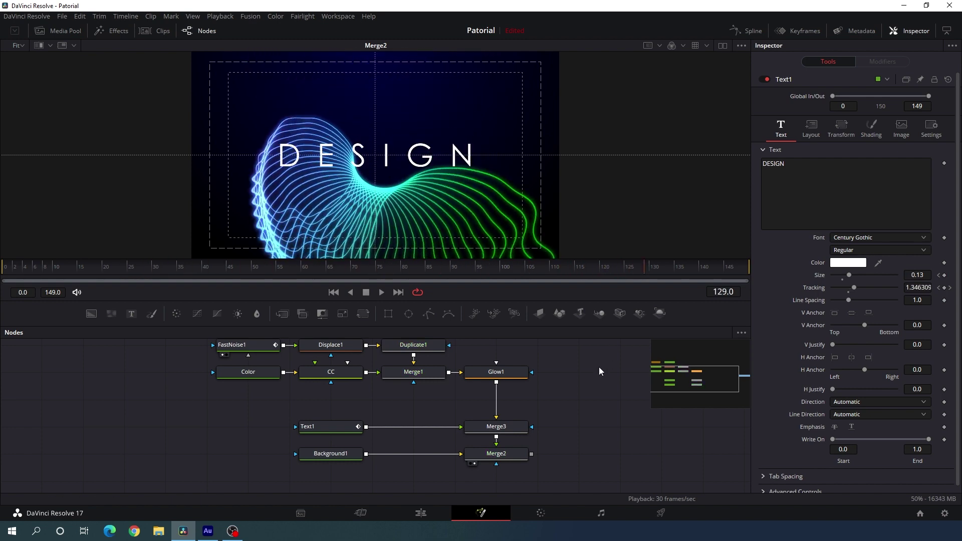
Move the Text1, Background1, Merge3 and Merge2 nodes together farther below Glow1.
left_click_drag(567, 358, 570, 360)
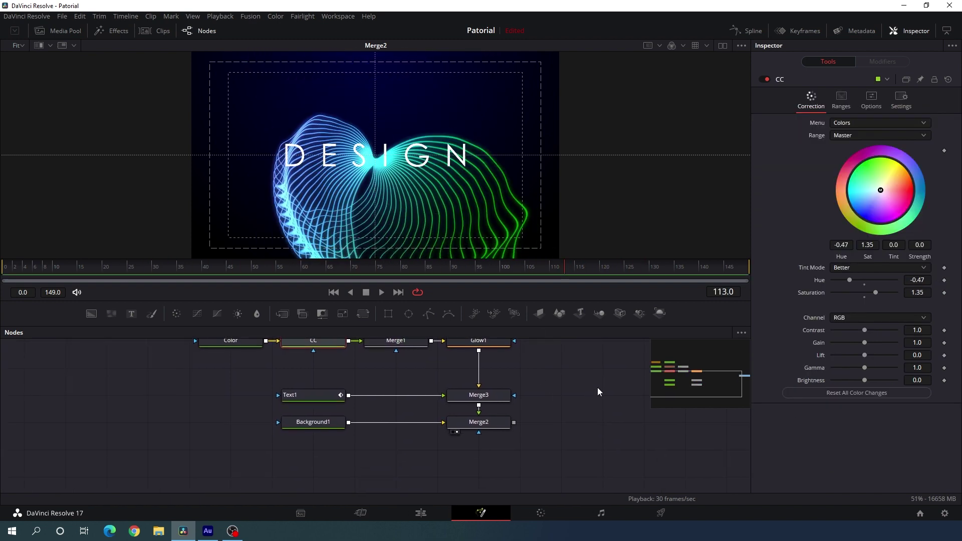
left_click_drag(599, 387, 245, 446)
left_click_drag(494, 402, 494, 457)
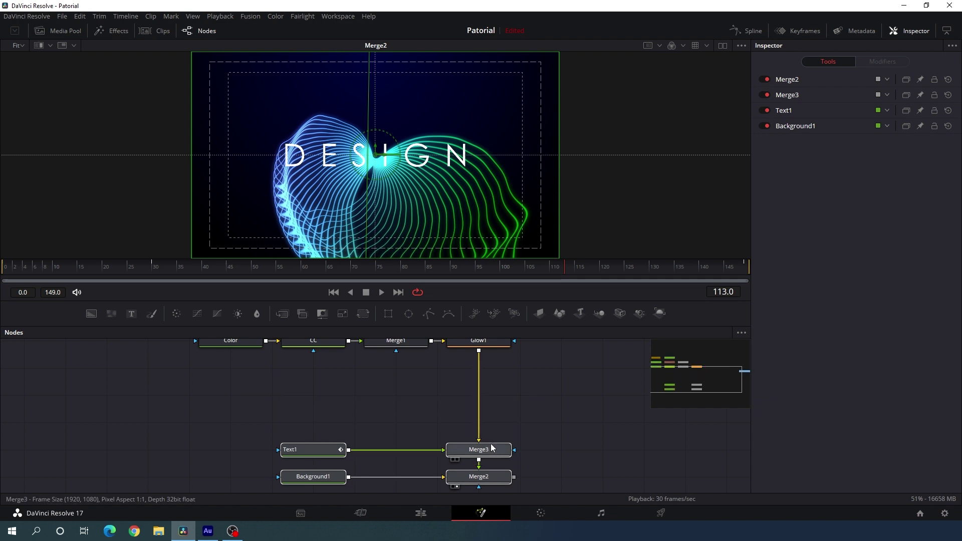
Add a Background node above Text1 in the node graph and rename it Matte.
left_click(527, 408)
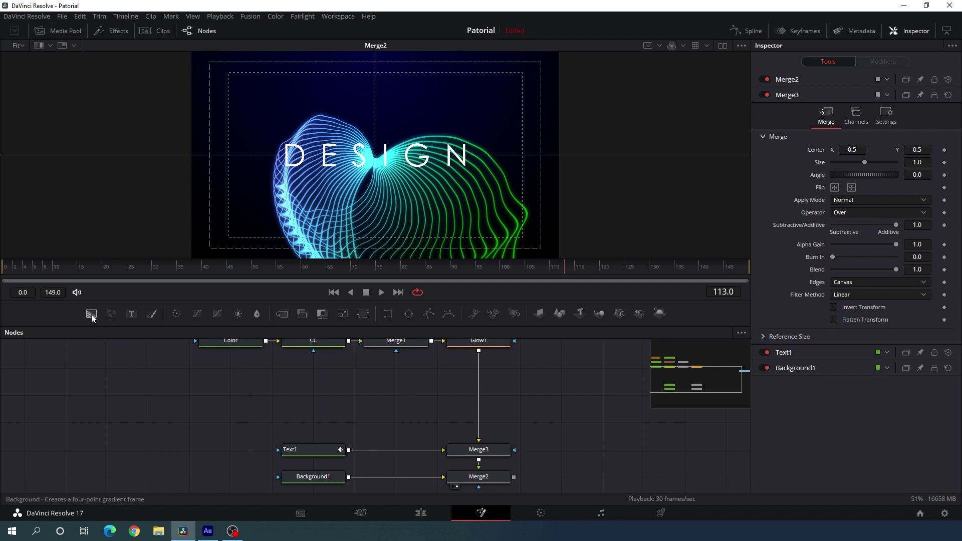
left_click_drag(92, 316, 321, 417)
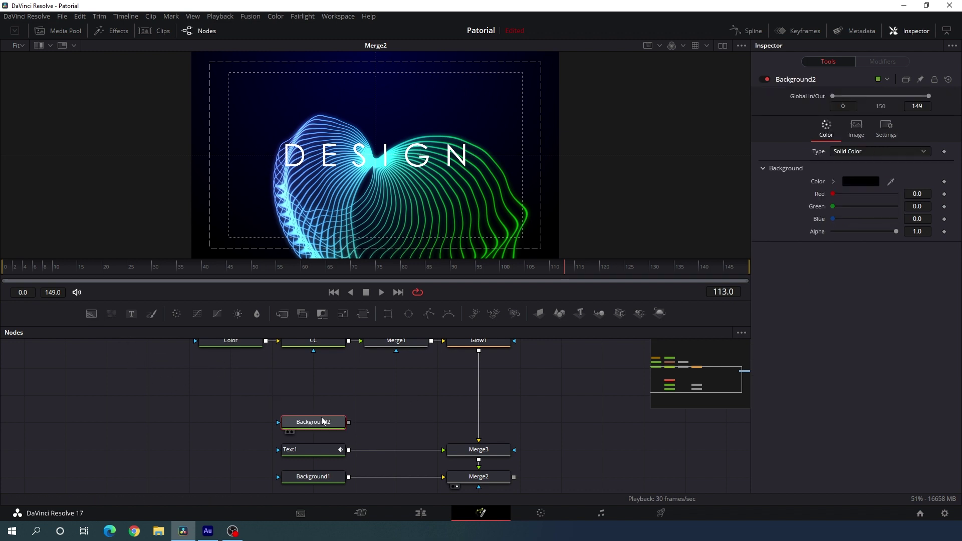
key("F2")
type("Matte")
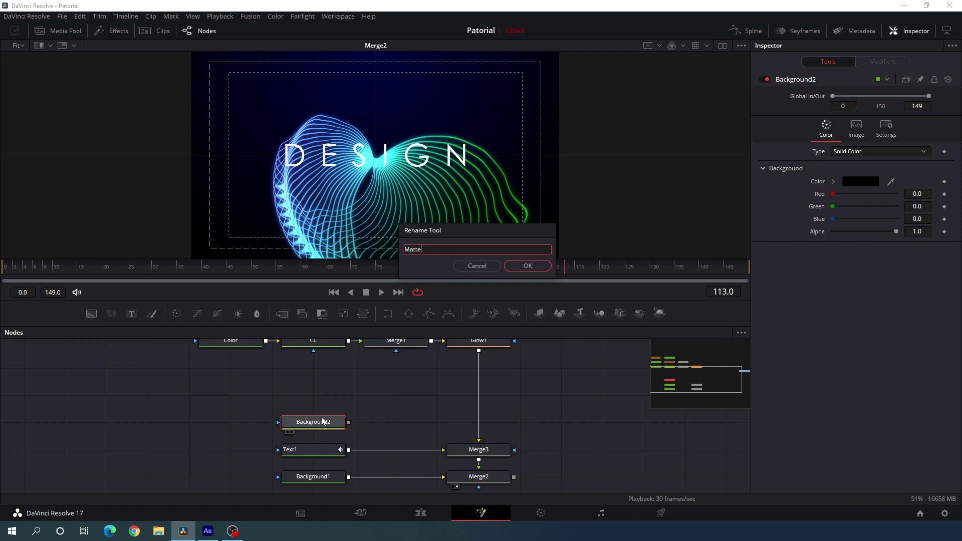
key("Return")
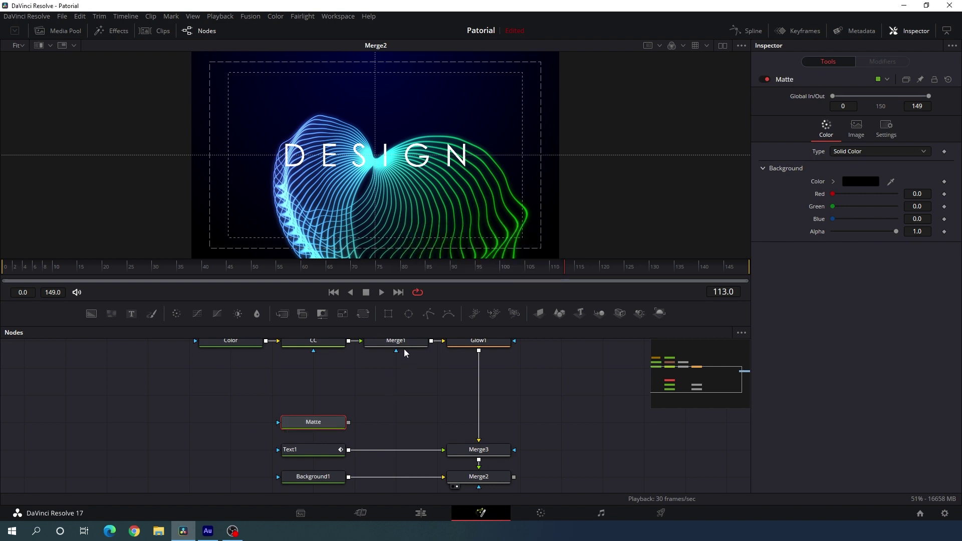
Add an ellipse mask to Matte and reshape it around the DESIGN title to about 0.68 wide and 0.18 high.
left_click_drag(409, 314, 318, 426)
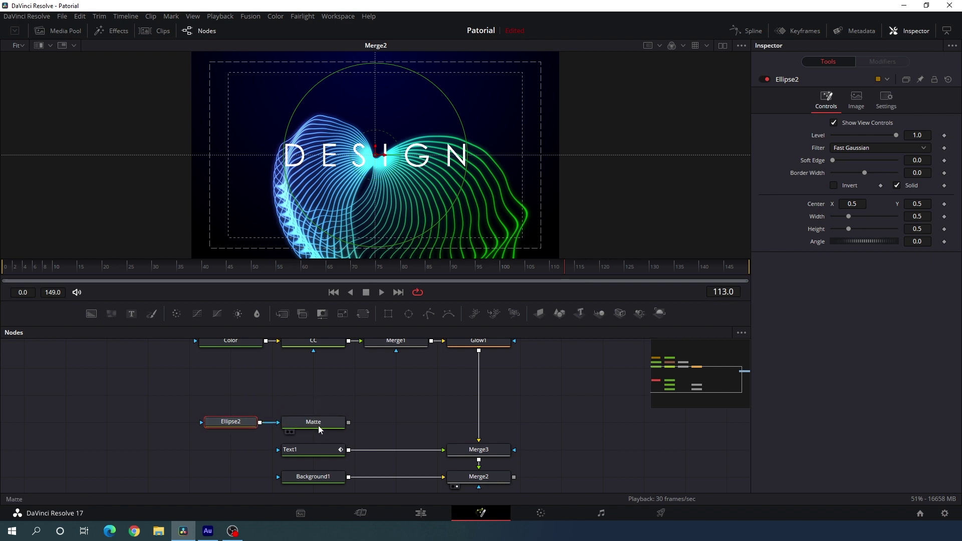
left_click_drag(386, 245, 390, 183)
left_click_drag(467, 159, 498, 158)
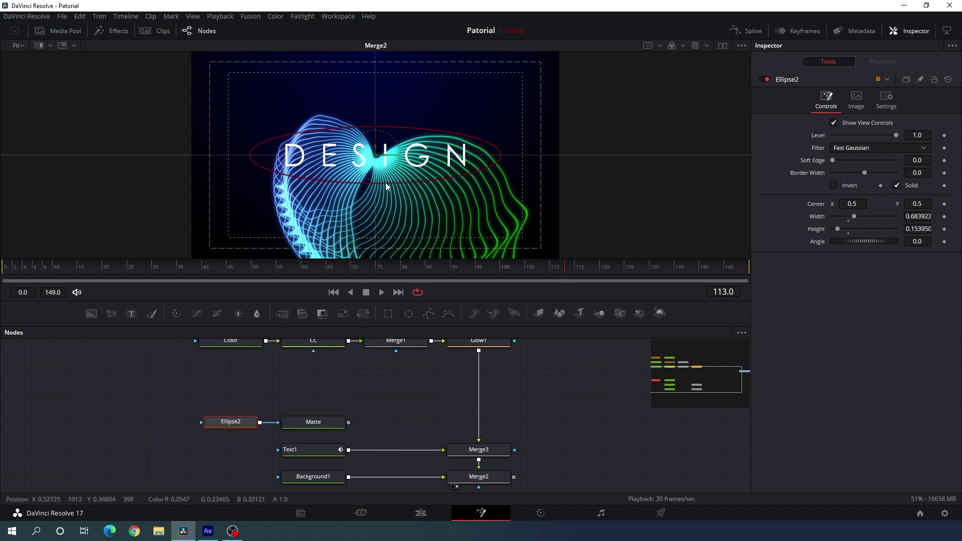
left_click_drag(386, 183, 386, 191)
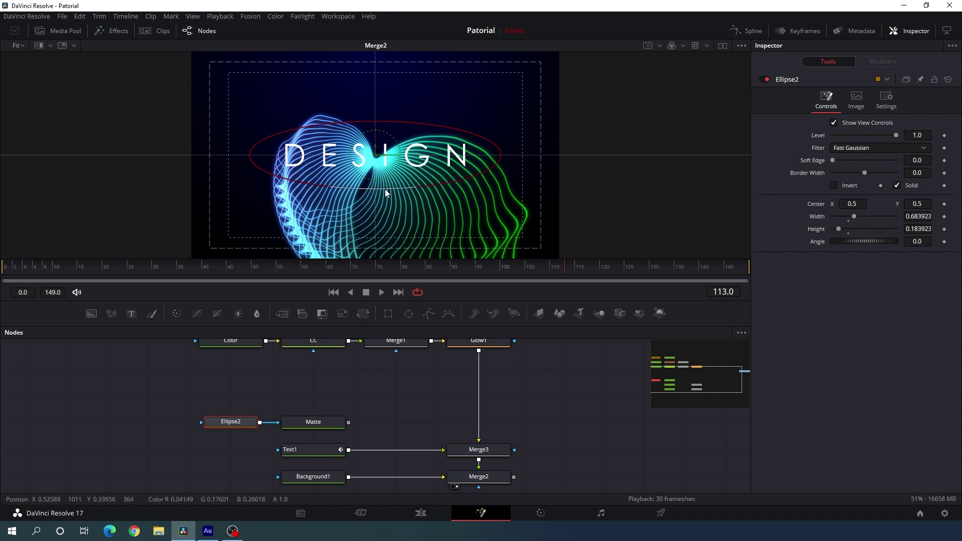
left_click(379, 416)
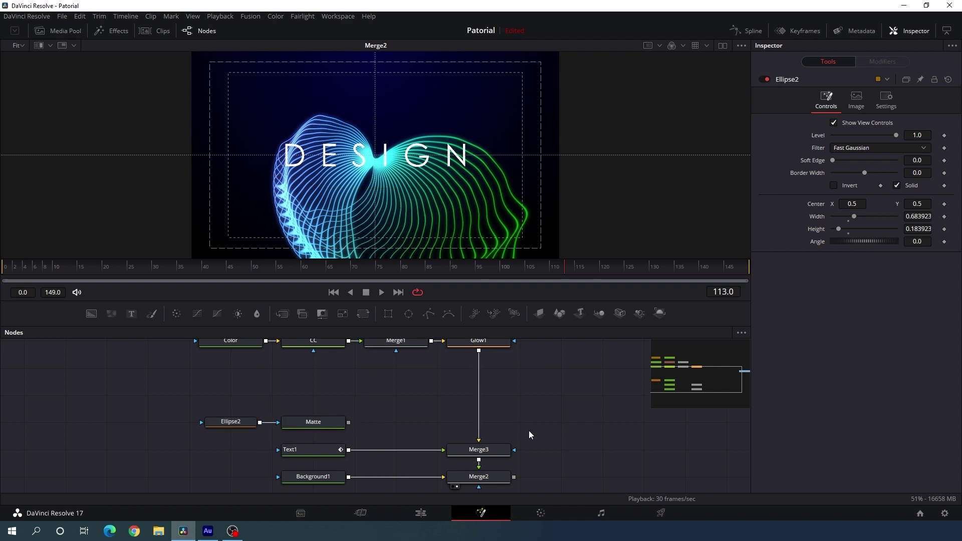
Disconnect Glow1 from Merge3 and add a Merge node above Merge3 with Matte as its background and Glow1 as its foreground.
left_click_drag(484, 445, 559, 418)
left_click_drag(282, 314, 490, 414)
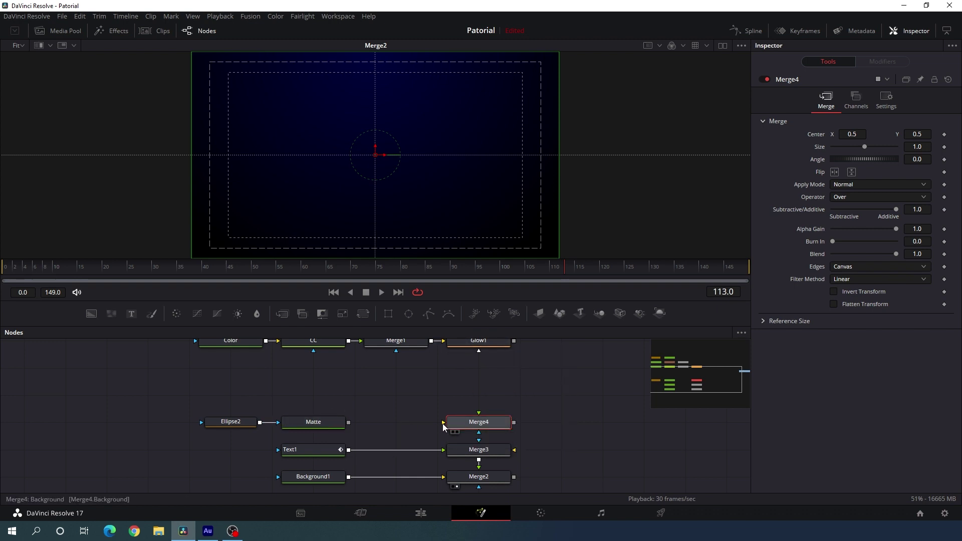
left_click_drag(444, 426, 328, 422)
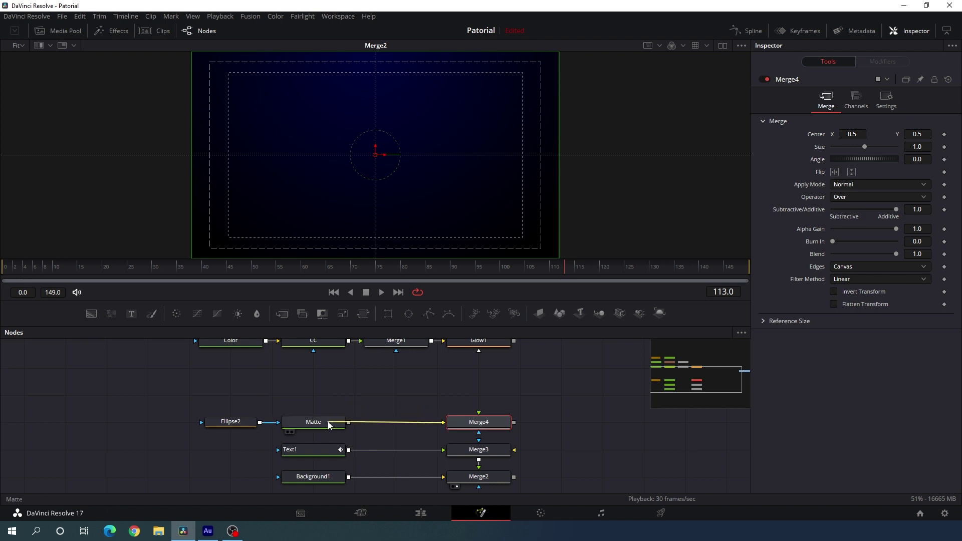
left_click_drag(480, 416, 494, 340)
Move the Ellipse2, Matte and Merge4 nodes up together, closer to Glow1.
left_click_drag(581, 407, 191, 426)
left_click_drag(476, 426, 476, 399)
left_click(559, 408)
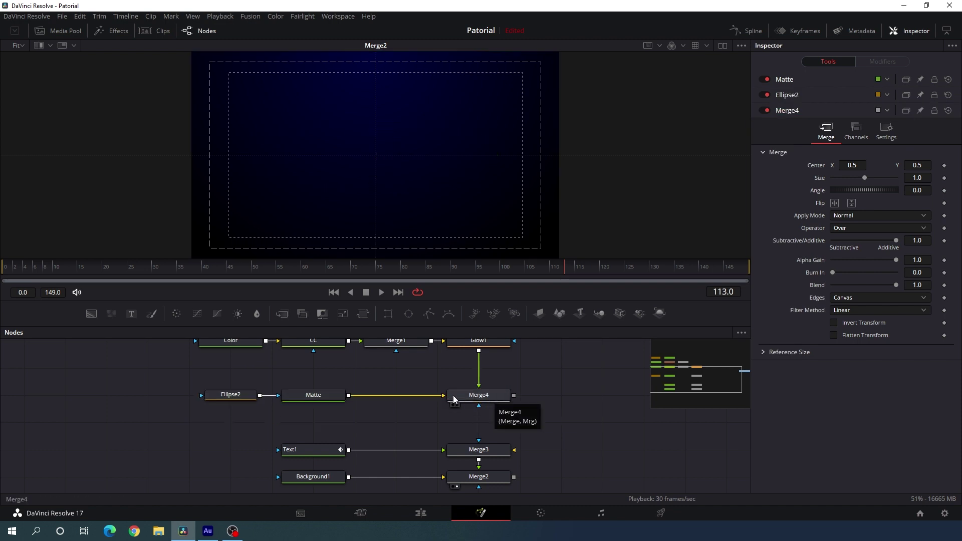
Show Merge4 in the viewer and set its operator to In.
left_click_drag(490, 401, 497, 164)
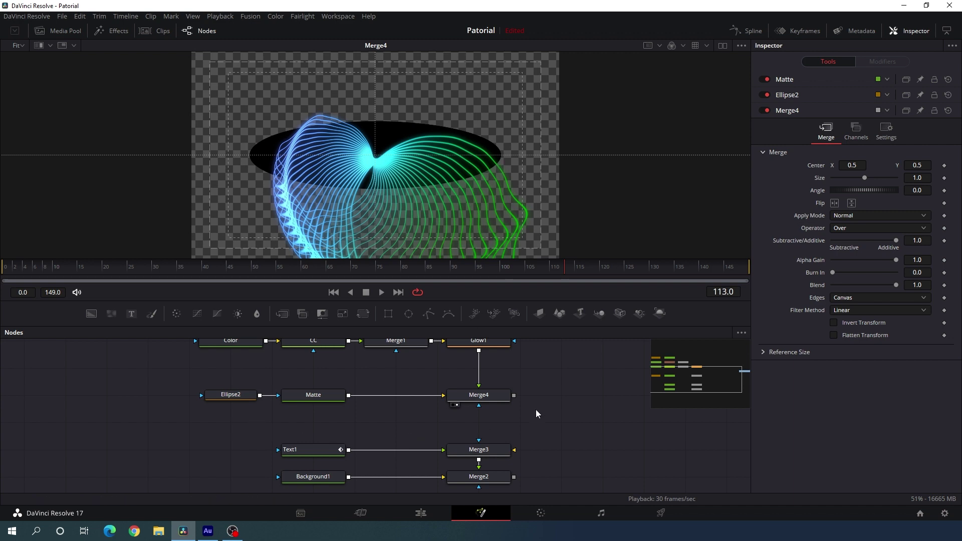
left_click(488, 399)
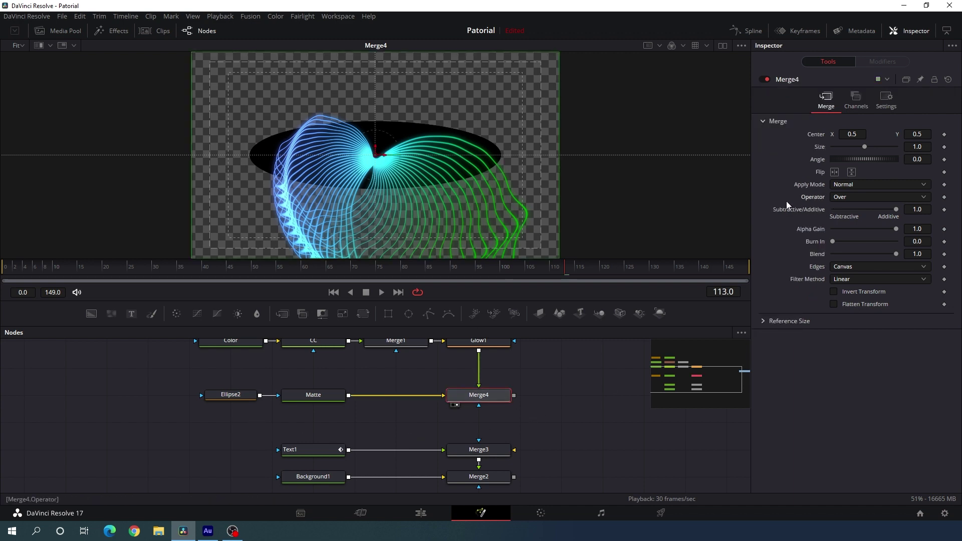
left_click(846, 197)
left_click(841, 218)
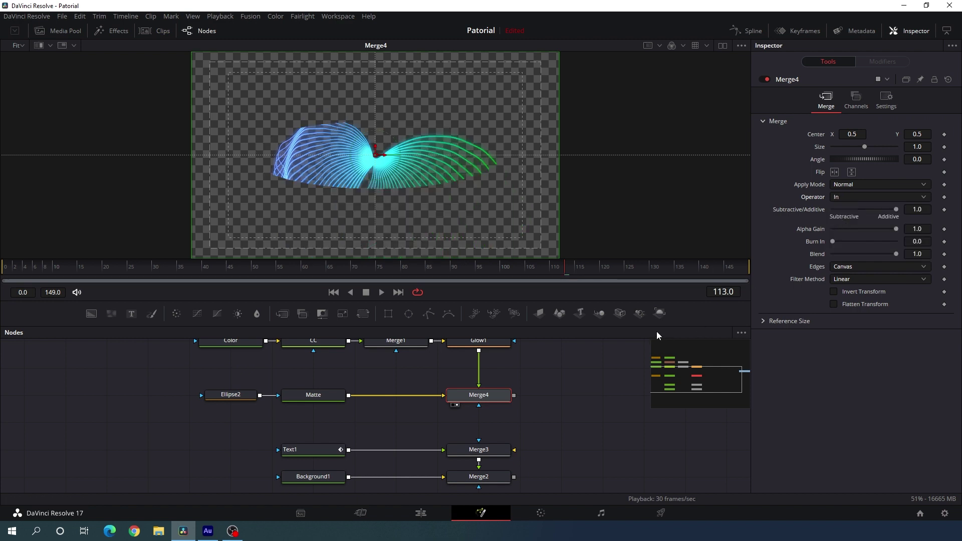
Invert the Ellipse2 mask and set its soft edge to 0.1.
left_click(234, 397)
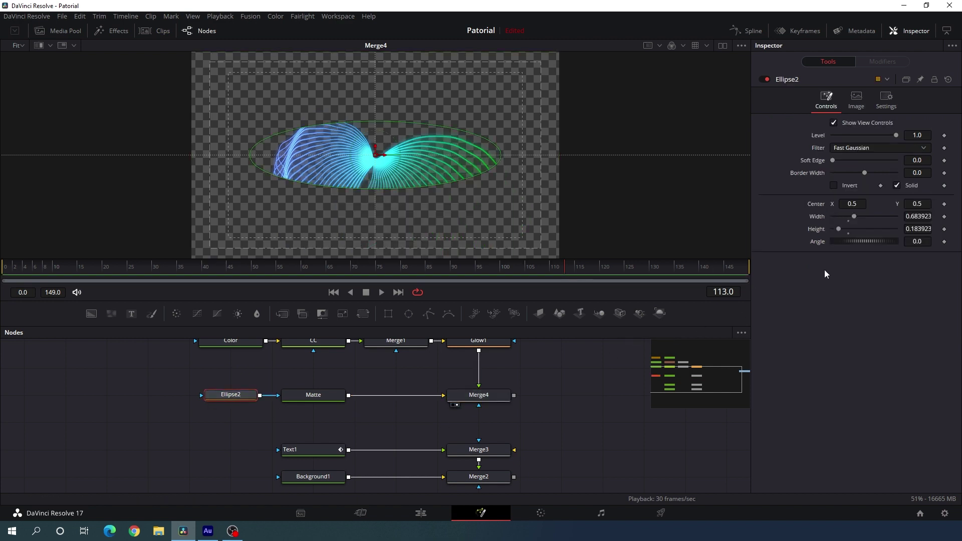
left_click(844, 185)
mouse_move(833, 161)
left_mouse_down()
mouse_move(869, 162)
mouse_move(850, 163)
left_mouse_up()
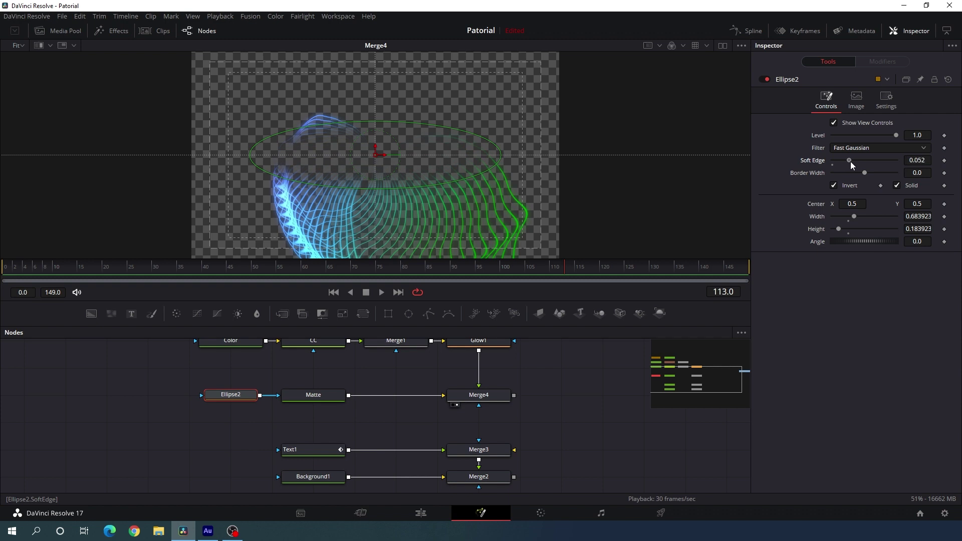
left_click(924, 160)
type("0.1")
key("Tab")
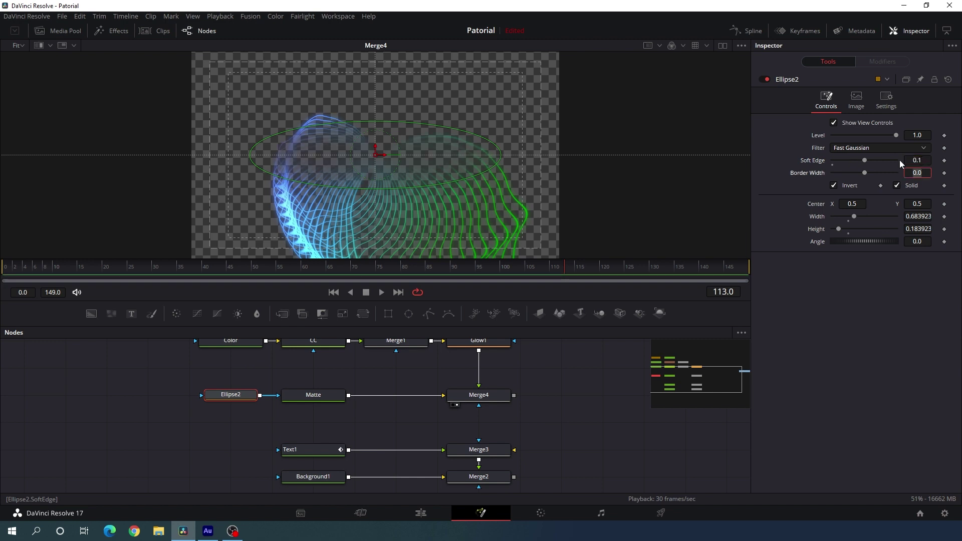
left_click(557, 392)
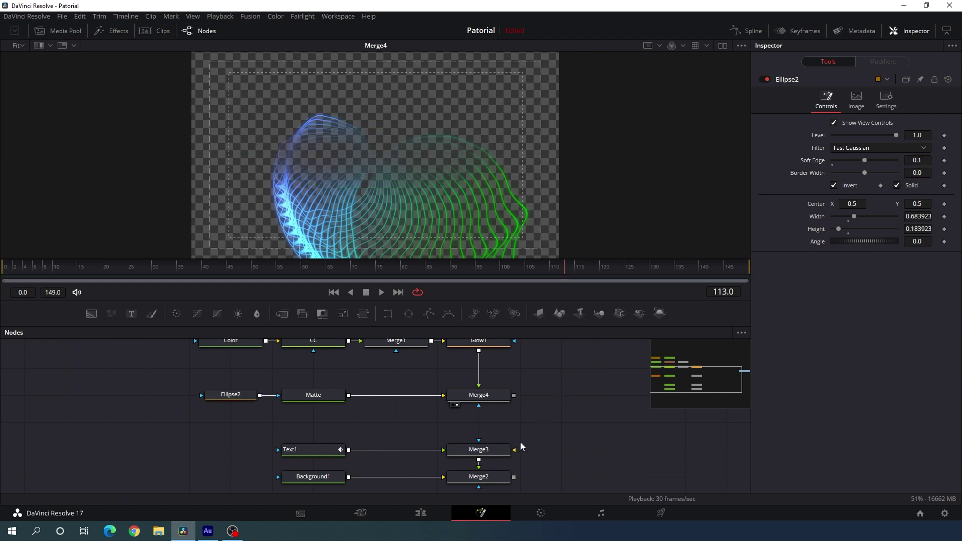
Connect Merge4 to Merge3's background input, then view Merge2 and scrub through the animation.
left_click_drag(515, 450, 506, 399)
left_click_drag(597, 431, 575, 376)
left_click(491, 422)
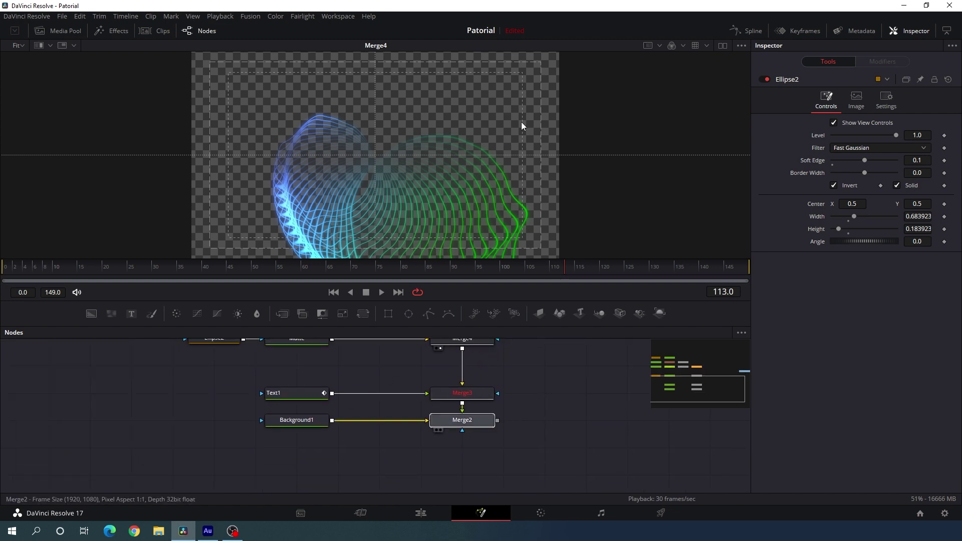
left_click_drag(522, 126, 521, 126)
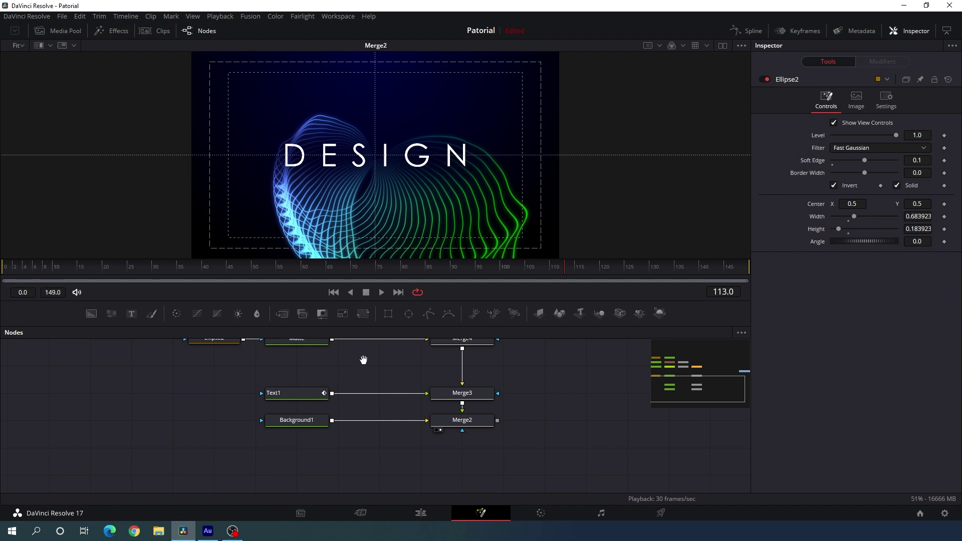
left_click_drag(363, 360, 375, 405)
left_click_drag(161, 267, 663, 273)
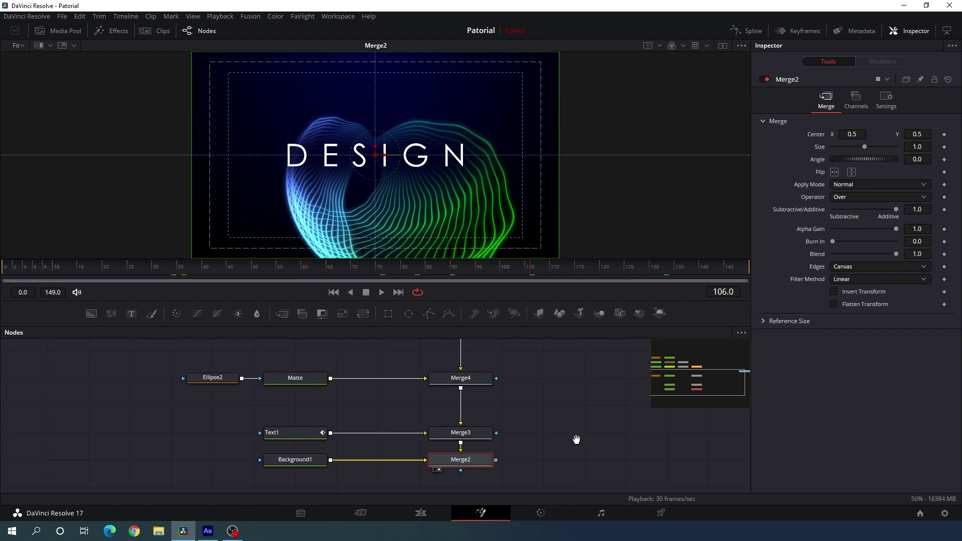
Move MediaOut1 down beside the Merge3 row and connect Merge2's output to it.
left_click_drag(577, 440, 397, 415)
left_click_drag(498, 365, 488, 459)
scroll(489, 459, "down", 3)
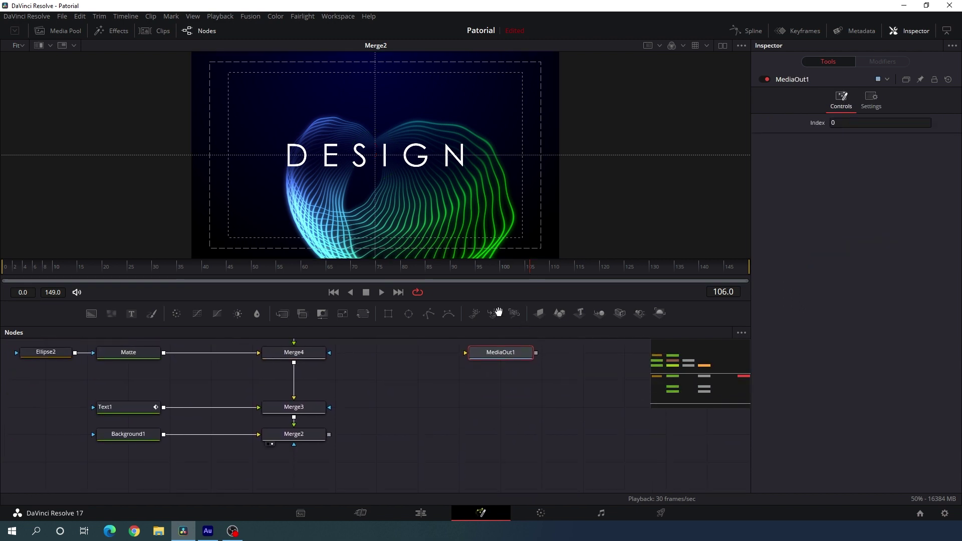
left_click_drag(502, 352, 503, 406)
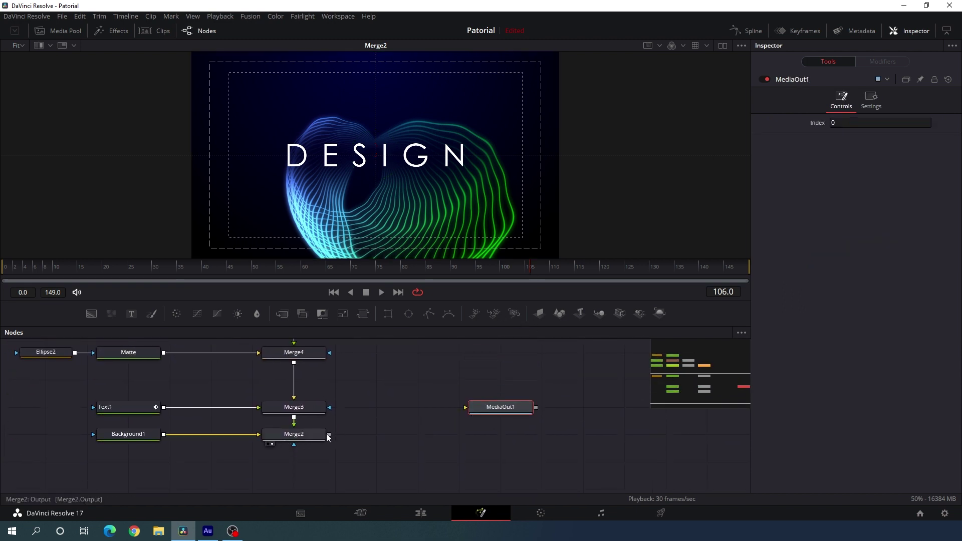
left_click_drag(329, 435, 481, 407)
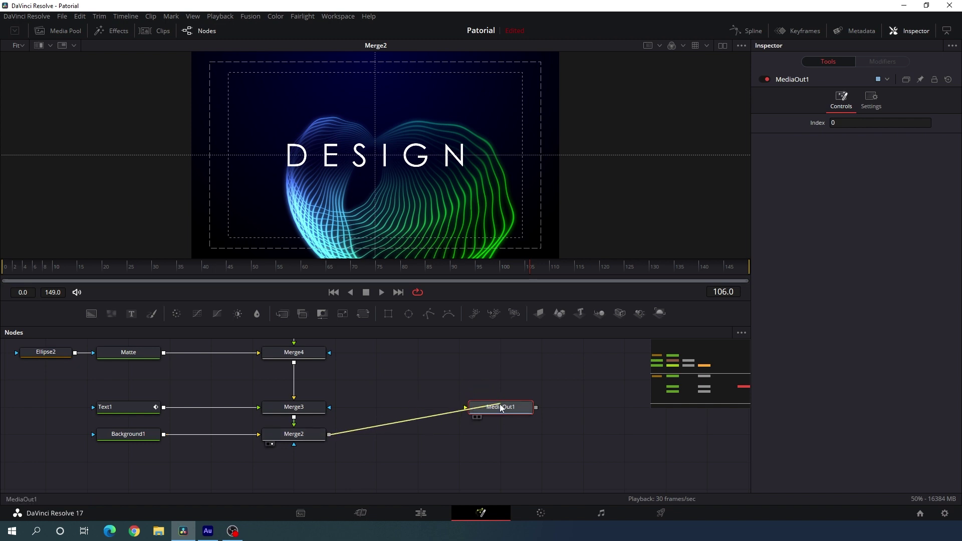
On the Edit page, paste a copy of the Fusion clip at 01:00:05:00, directly after the original, and scrub through it.
left_click(421, 514)
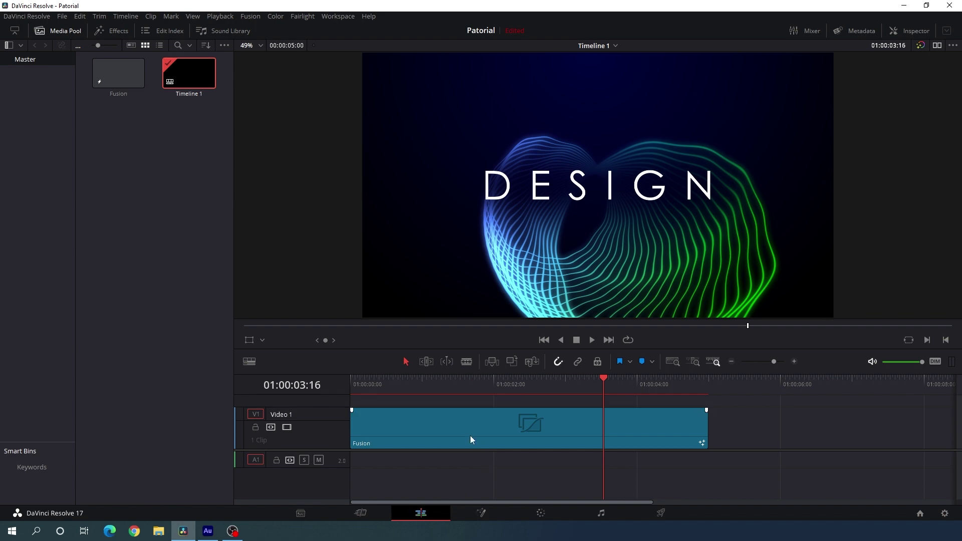
left_click_drag(601, 387, 652, 390)
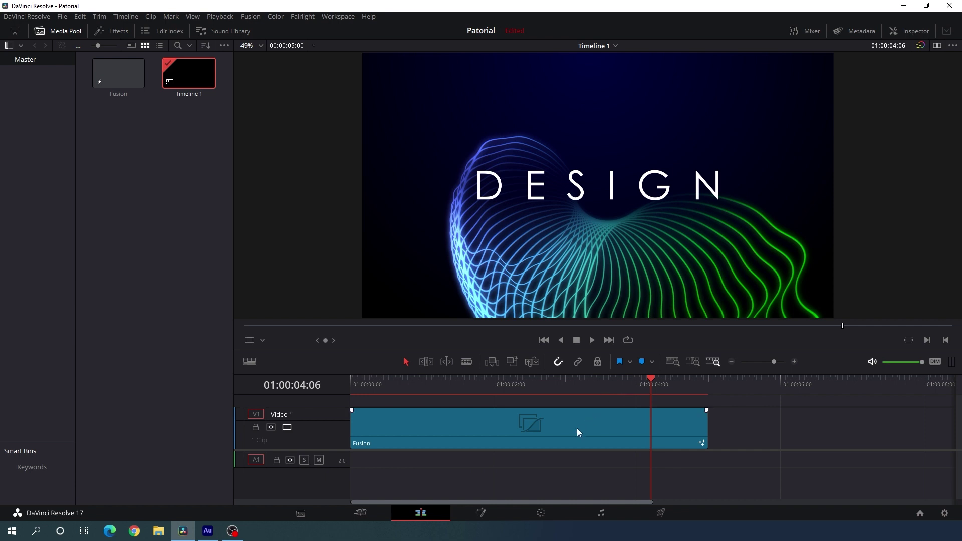
left_click(539, 424)
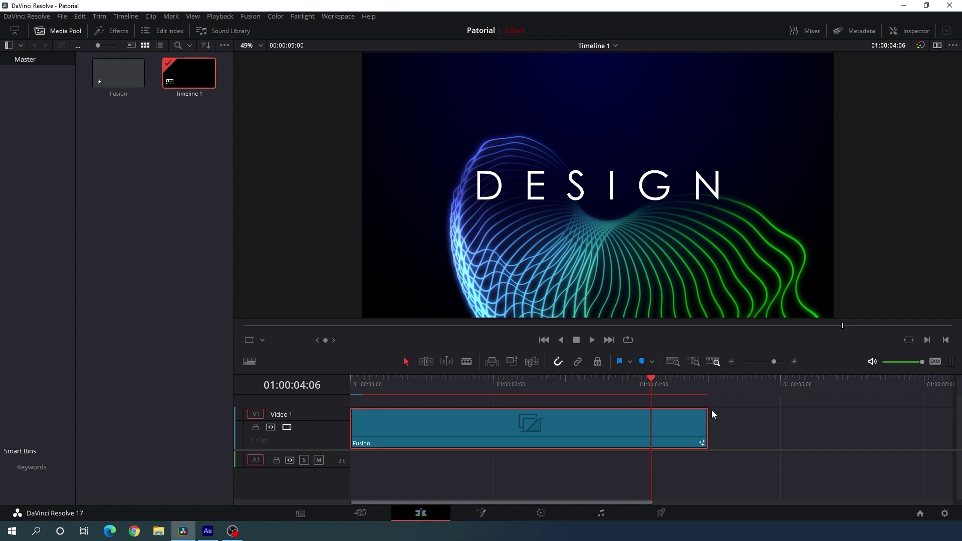
left_click(709, 387)
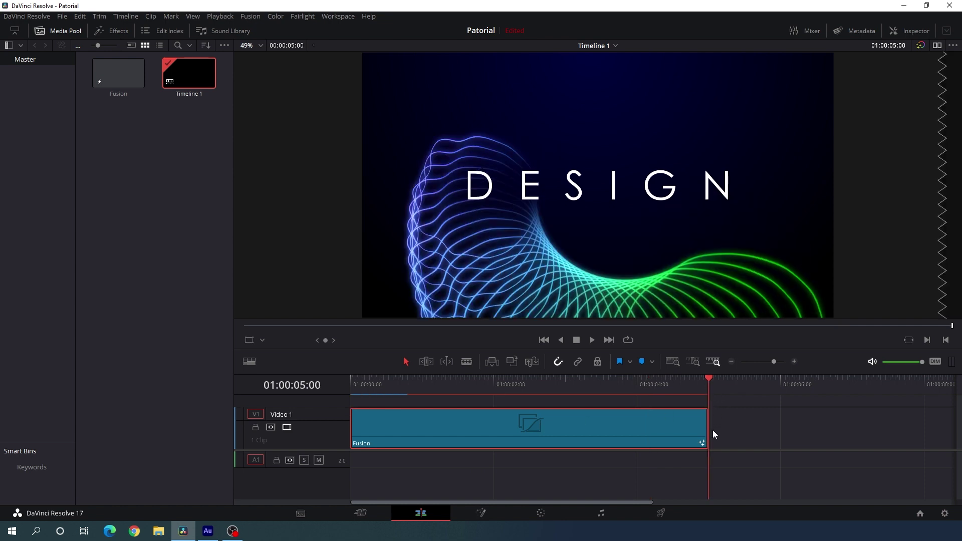
left_click(749, 412)
key("ctrl+v")
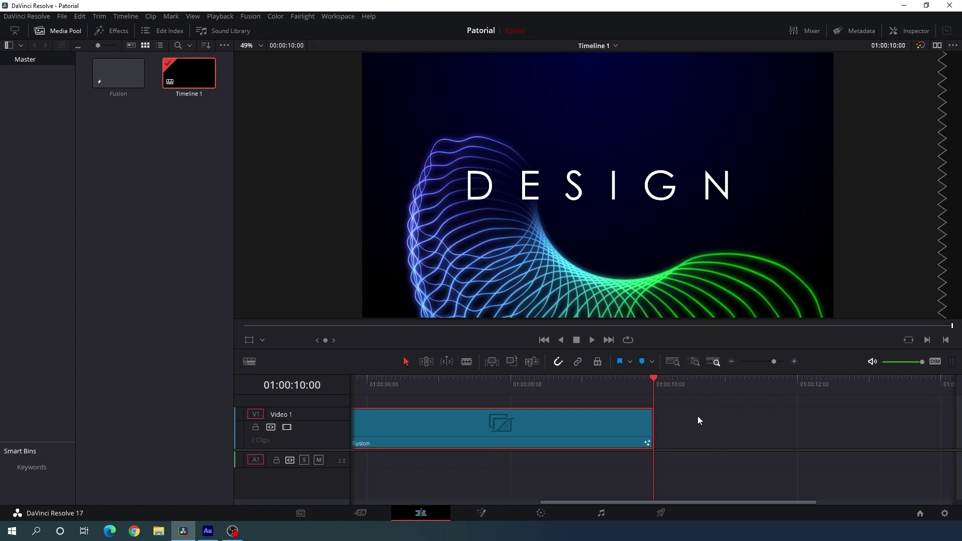
left_click_drag(577, 390, 475, 401)
left_click_drag(625, 501, 556, 498)
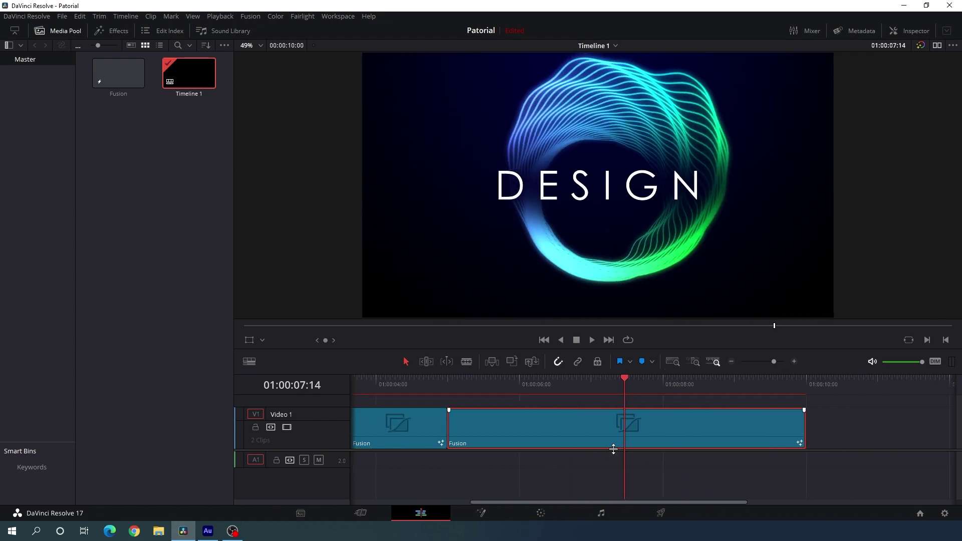
Open the second clip's Fusion composition and change Text1's title to CREATIVE.
left_click(489, 512)
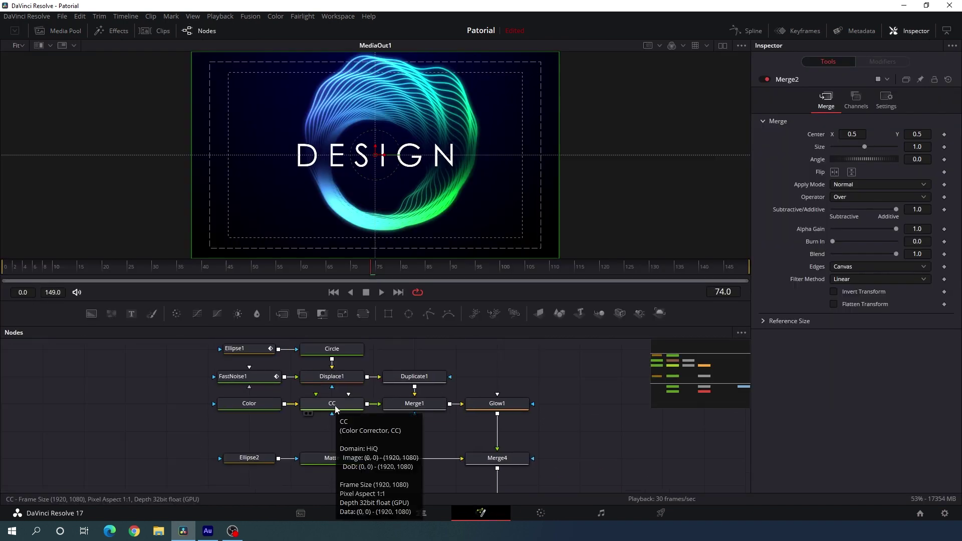
scroll(409, 429, "up", 2)
scroll(431, 391, "down", 2)
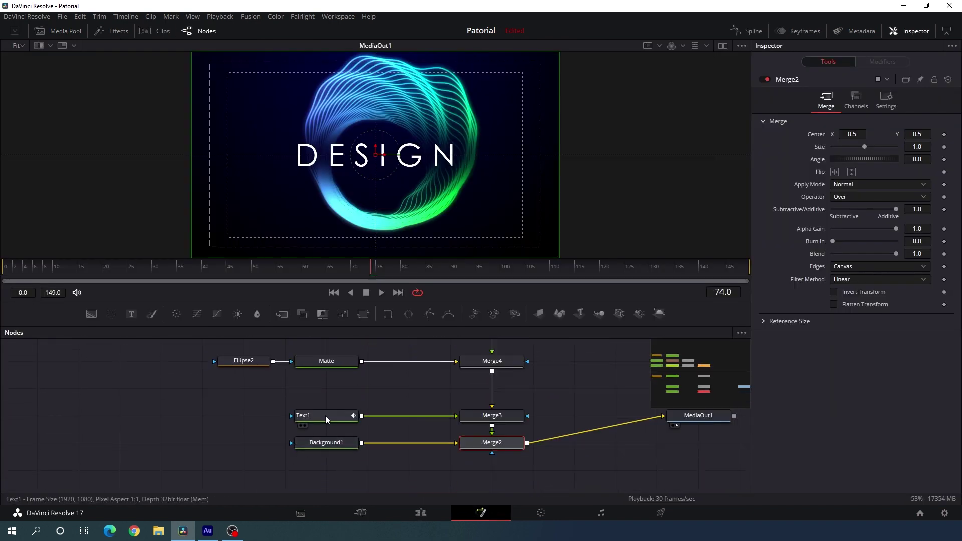
left_click(324, 416)
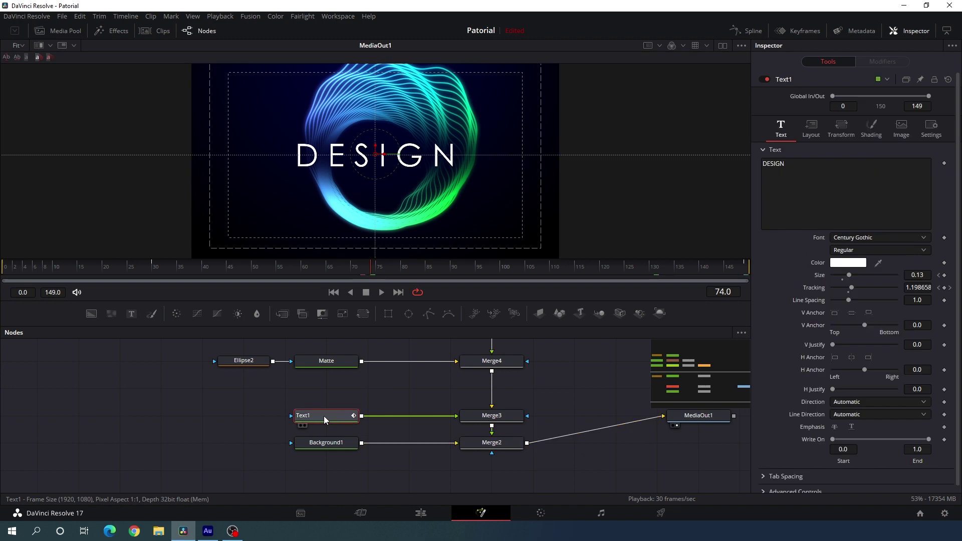
left_click(793, 162)
key("ctrl+a")
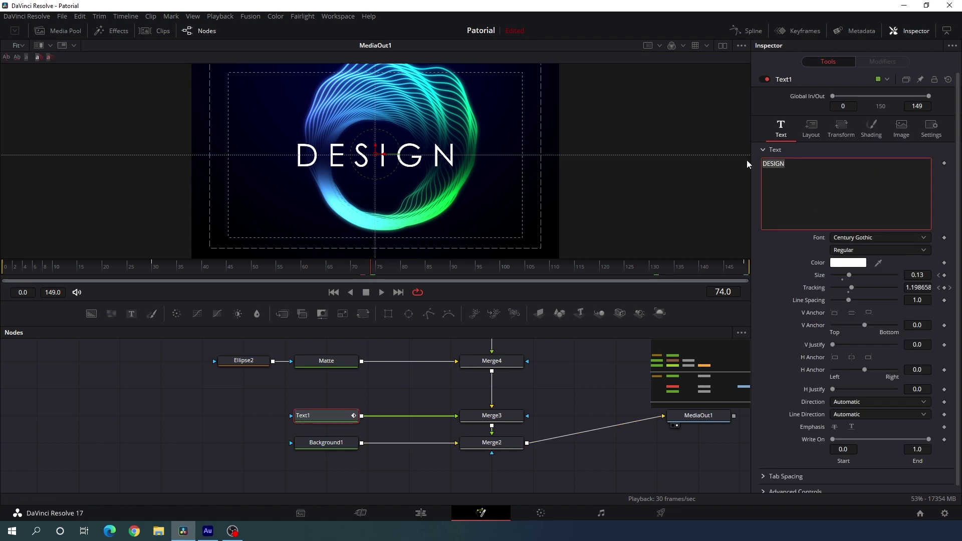
key("BackSpace")
type("CREATIVE")
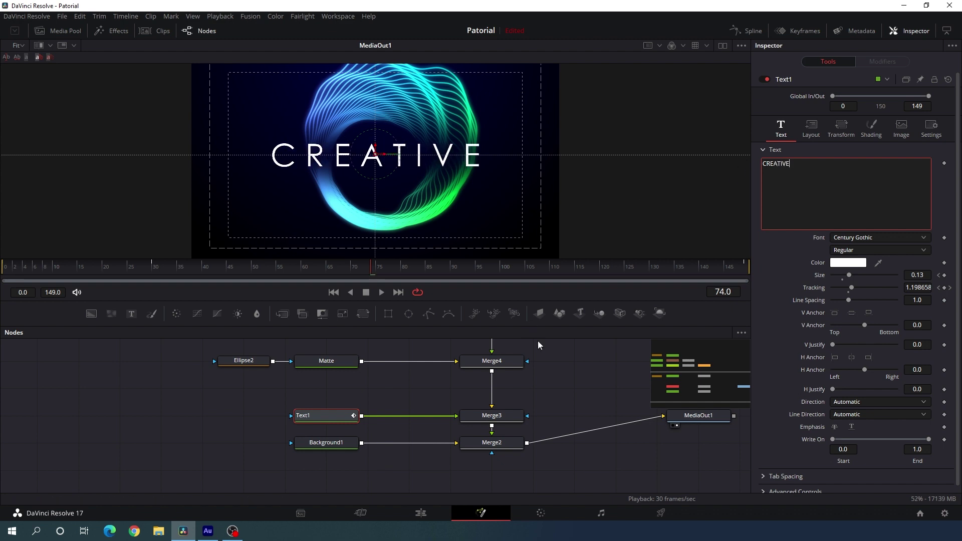
Set the hue of the CC color corrector node to -0.14 so the lines turn from blue-green to pink and purple.
scroll(573, 398, "up", 2)
scroll(443, 396, "up", 2)
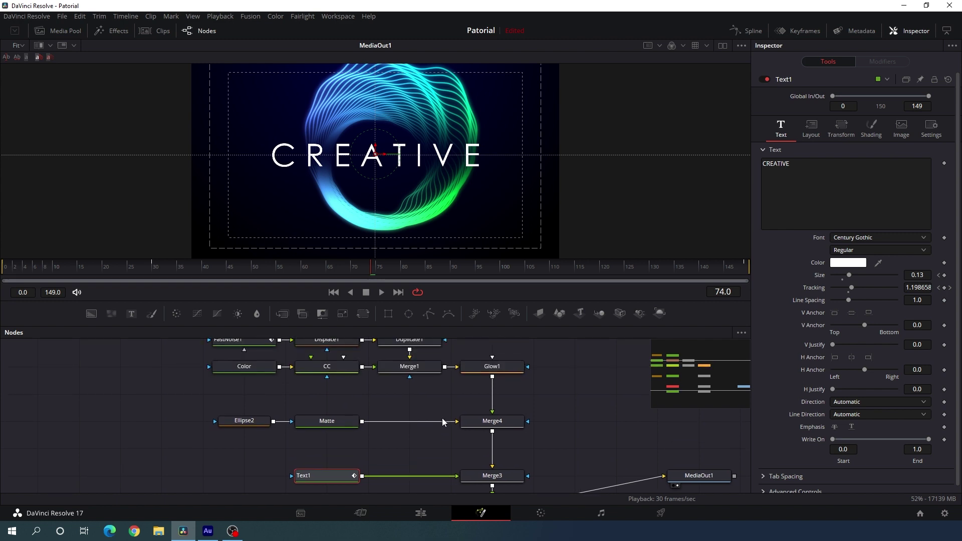
left_click(334, 375)
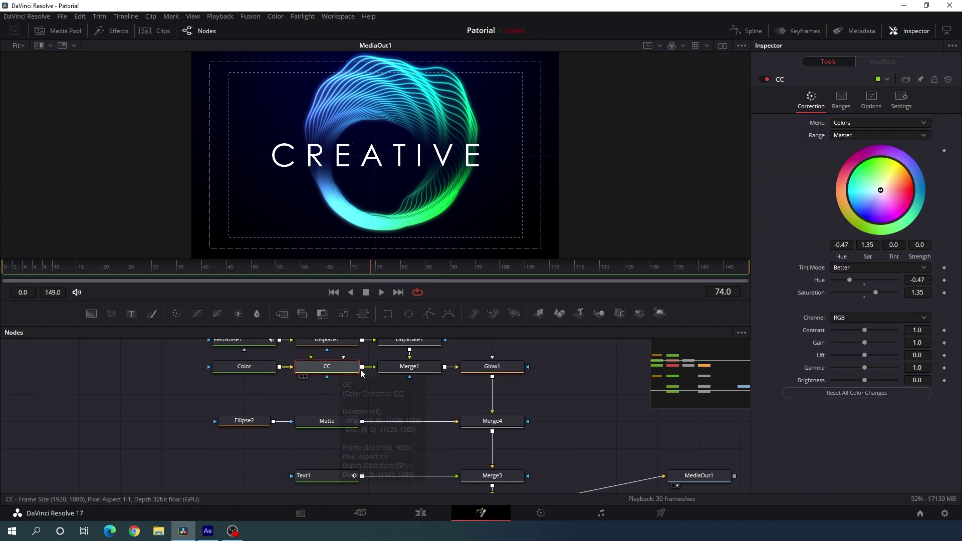
left_click_drag(853, 281, 863, 282)
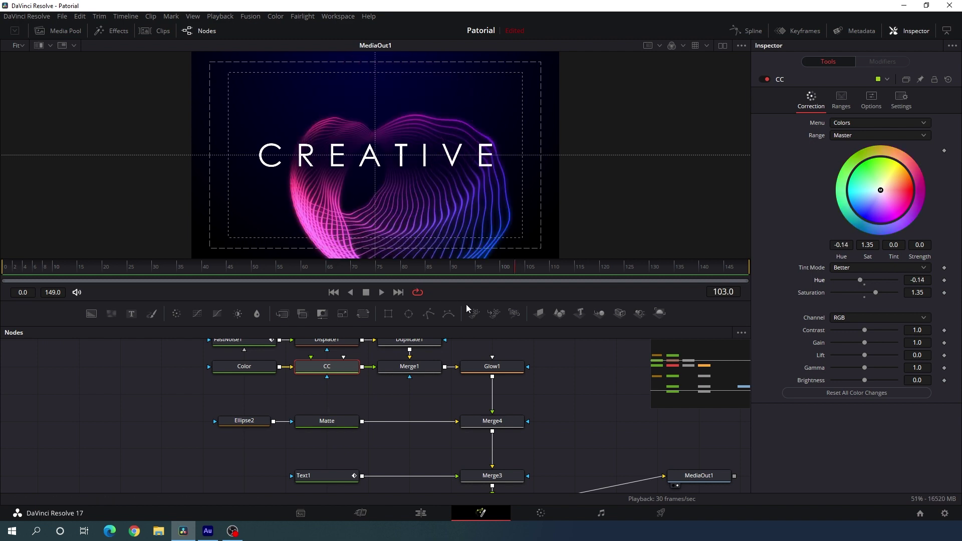
Try a Refraction Strength of 0.2 on Displace1, raise it to 0.25, and scrub through the animation to check the lines.
scroll(503, 413, "up", 3)
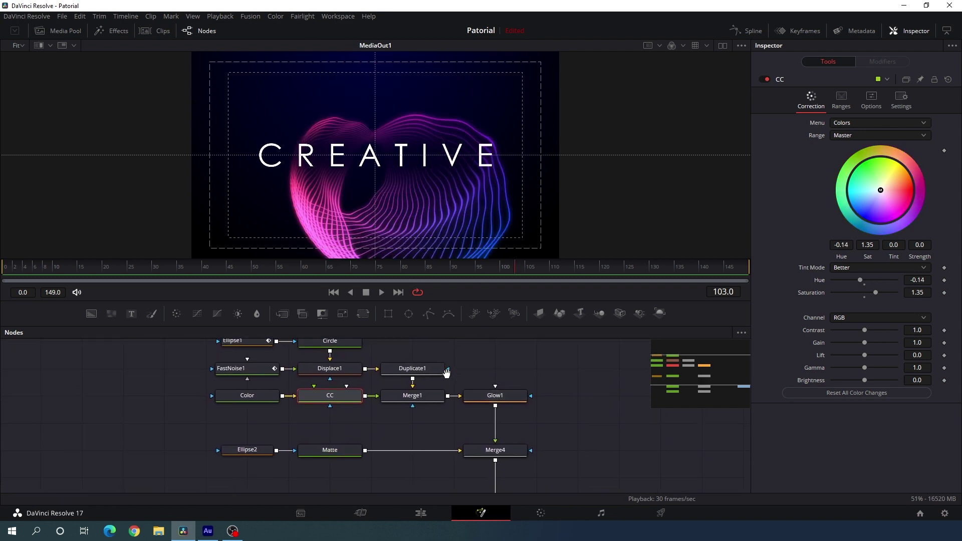
left_click(345, 373)
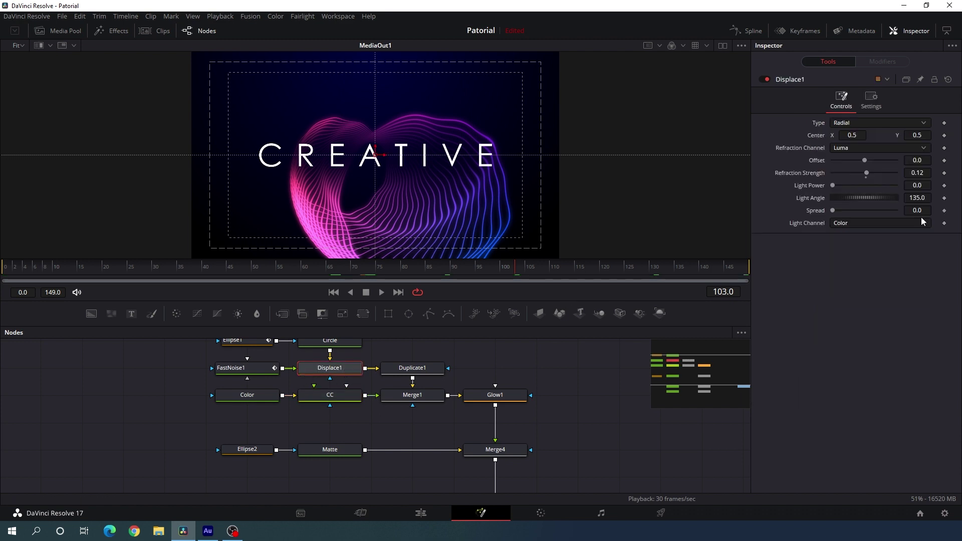
left_click(920, 173)
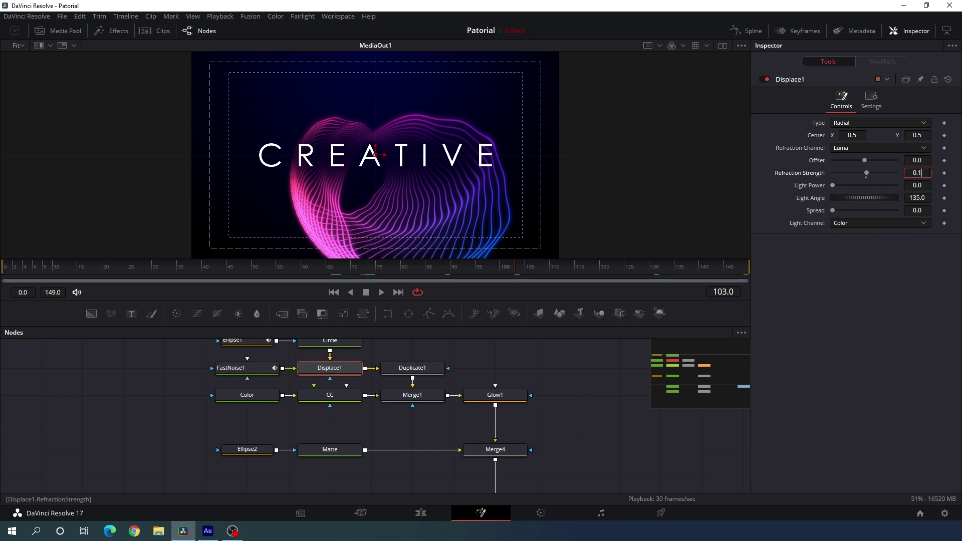
type("0.2")
key("Tab")
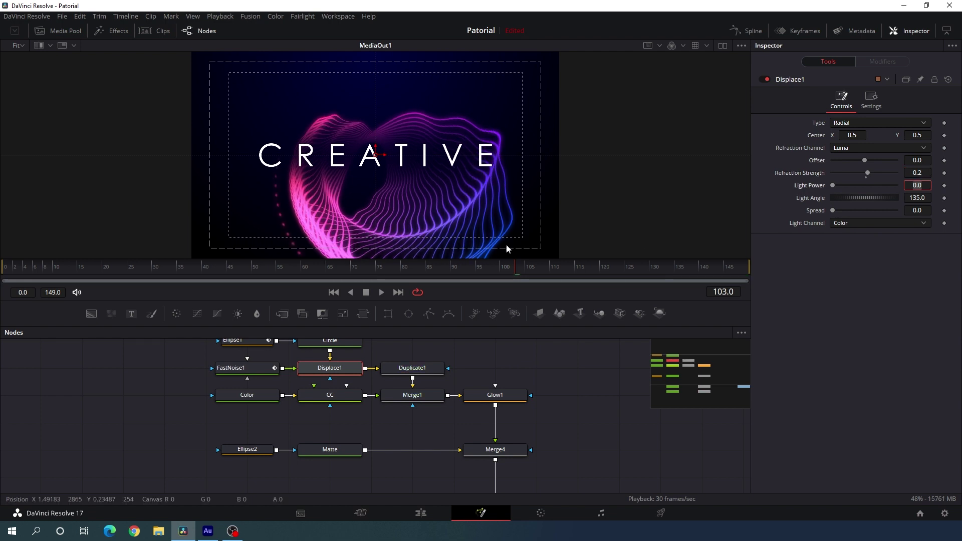
left_click(486, 278)
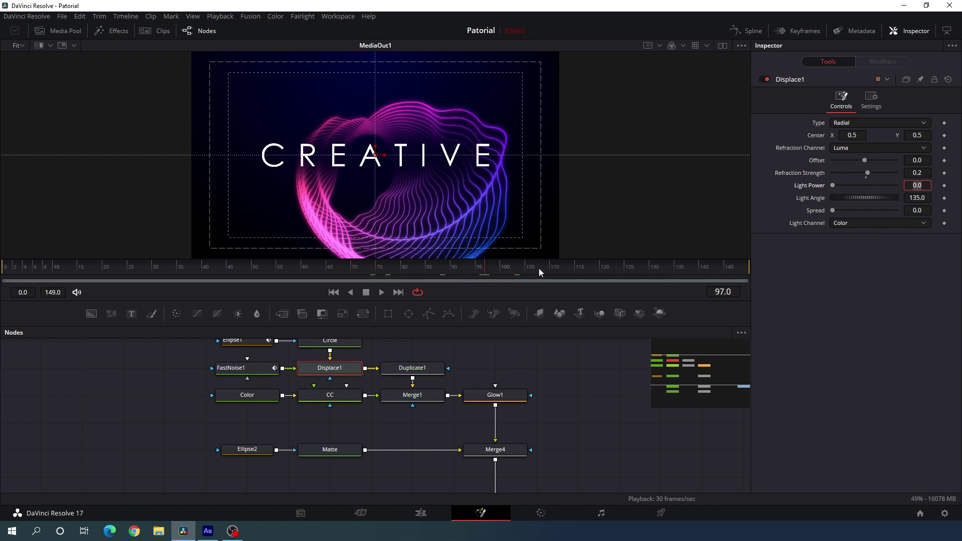
left_click(576, 269)
left_click(920, 173)
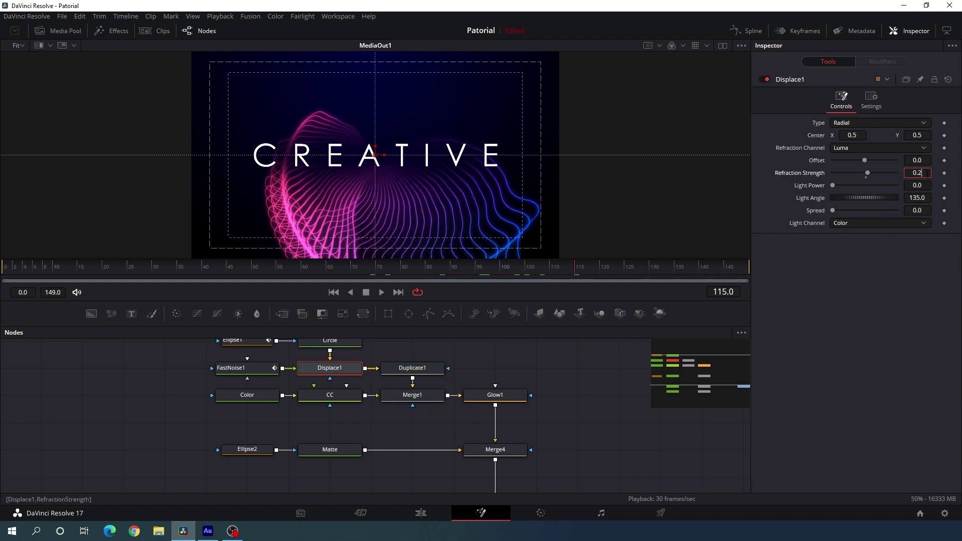
type("5")
key("Tab")
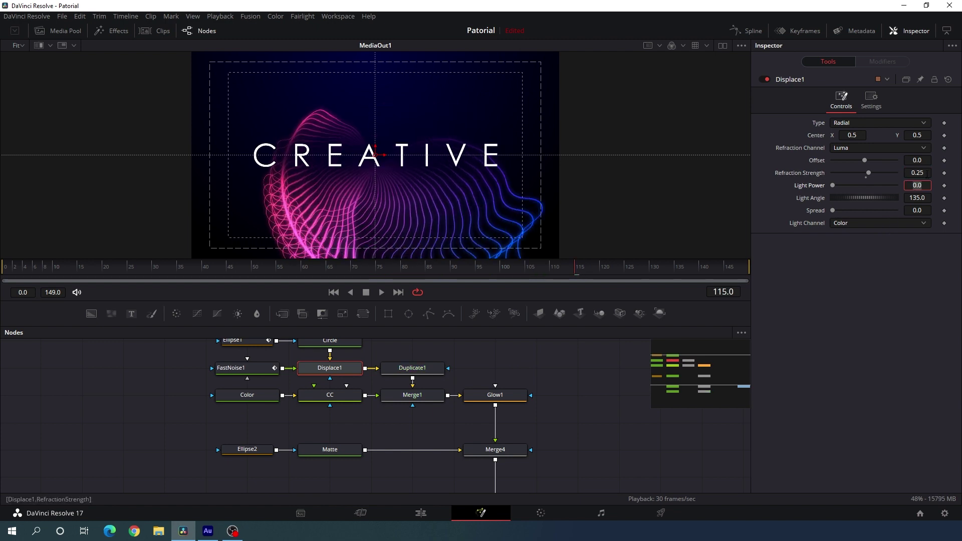
left_click_drag(604, 277, 240, 278)
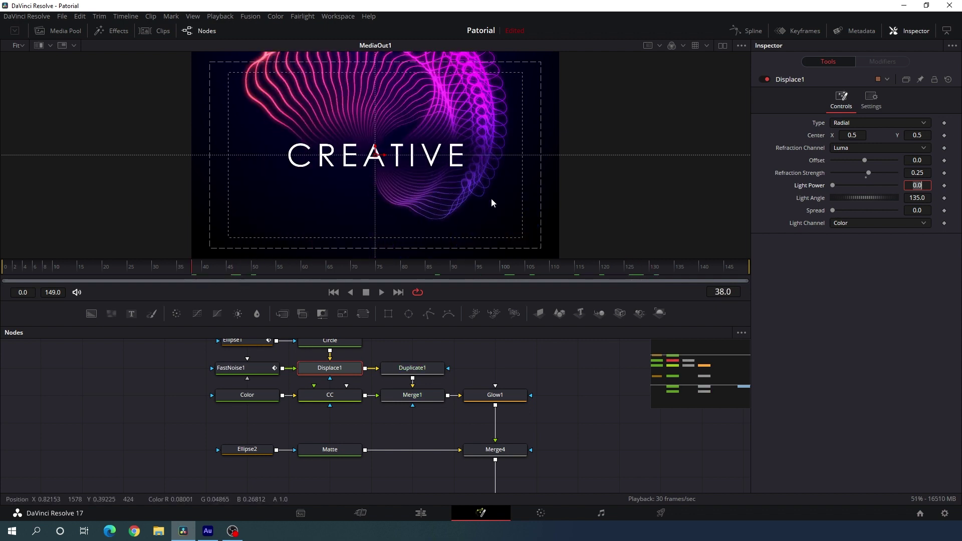
Return to the Edit page and scrub through the second Fusion clip with the CREATIVE title.
left_click_drag(456, 356, 467, 405)
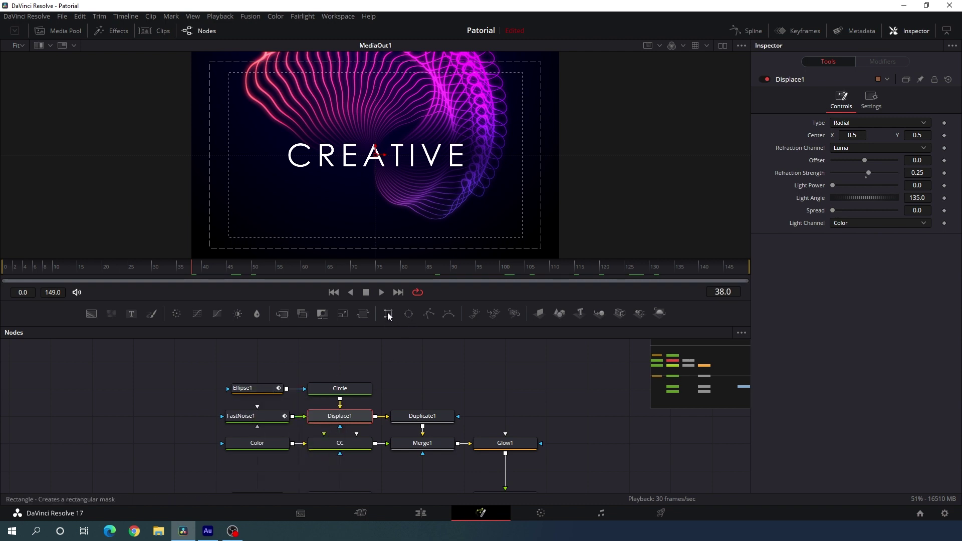
scroll(537, 395, "down", 4)
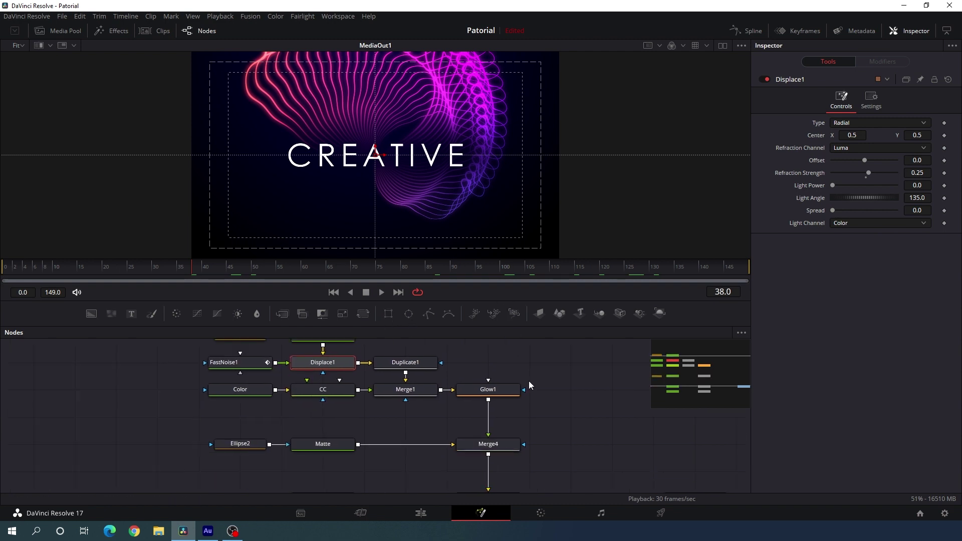
scroll(540, 393, "down", 2)
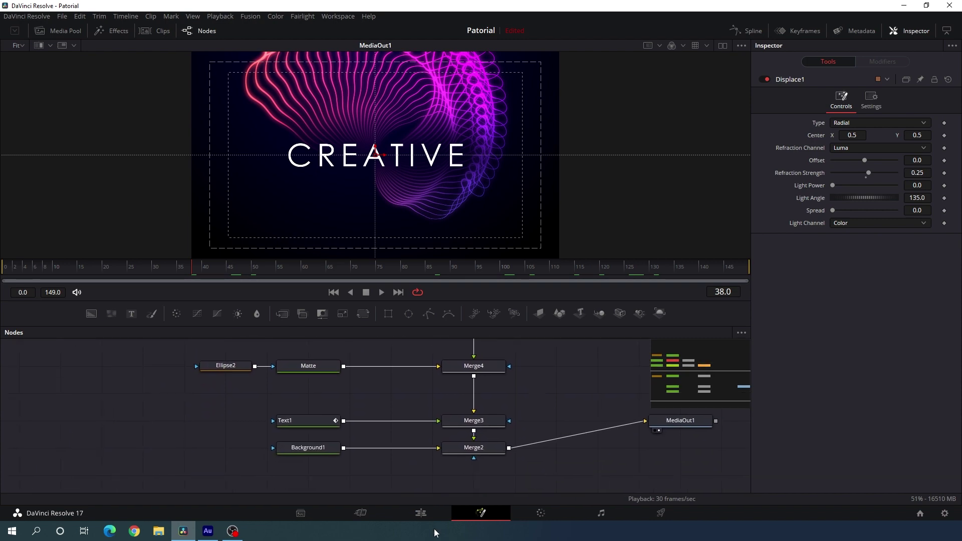
left_click(424, 516)
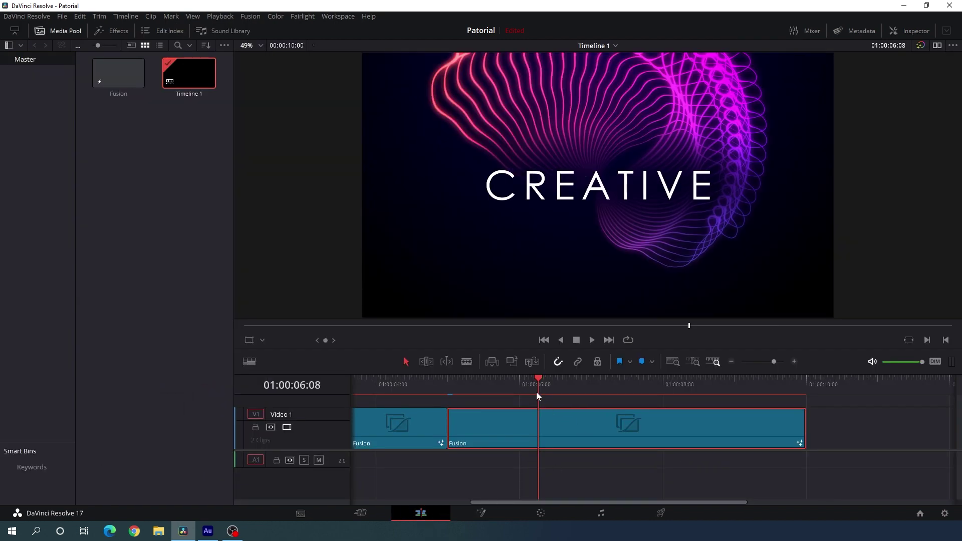
left_click_drag(537, 396, 508, 396)
left_click_drag(563, 391, 758, 389)
left_click_drag(521, 390, 483, 382)
Turn on loop playback and play the timeline full screen from its start.
left_click(628, 340)
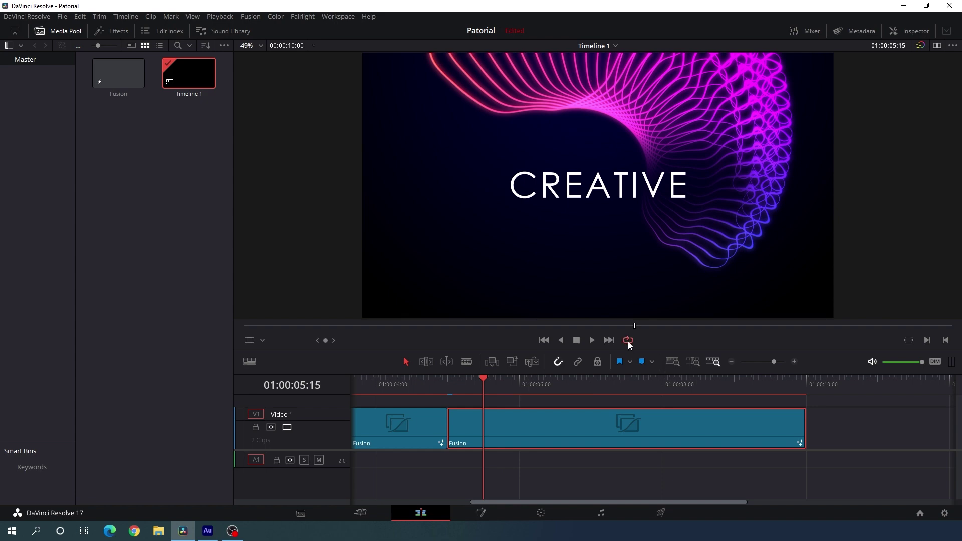
left_click(540, 384)
key("Home")
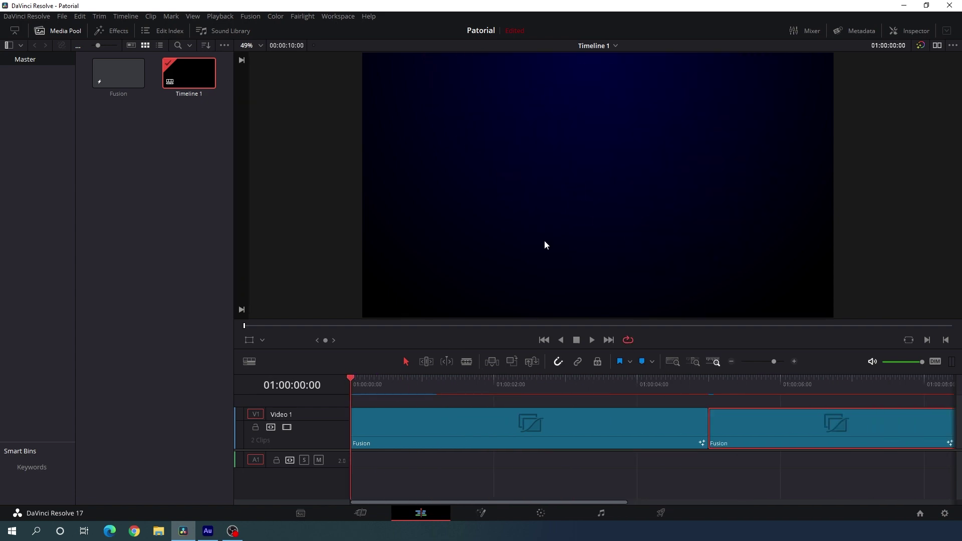
key("ctrl+f")
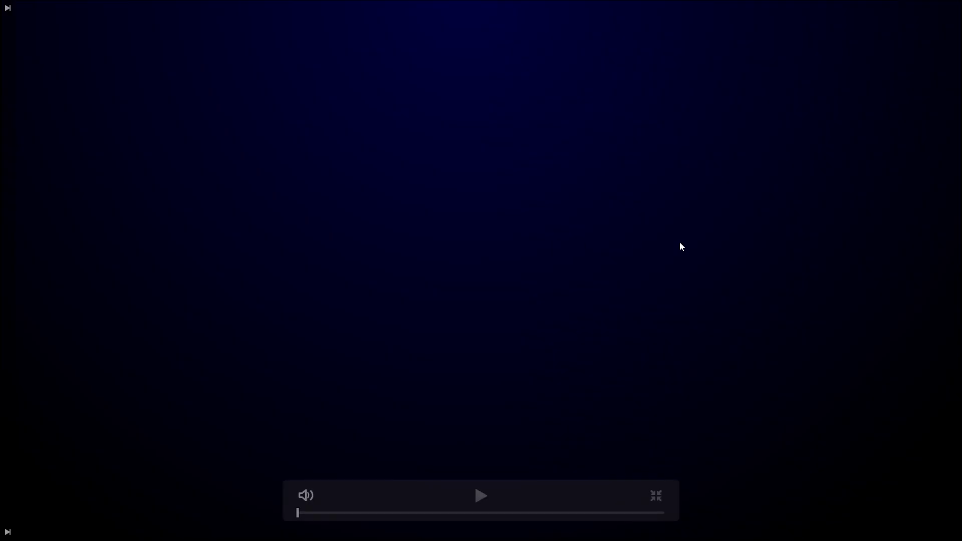
left_click(485, 489)
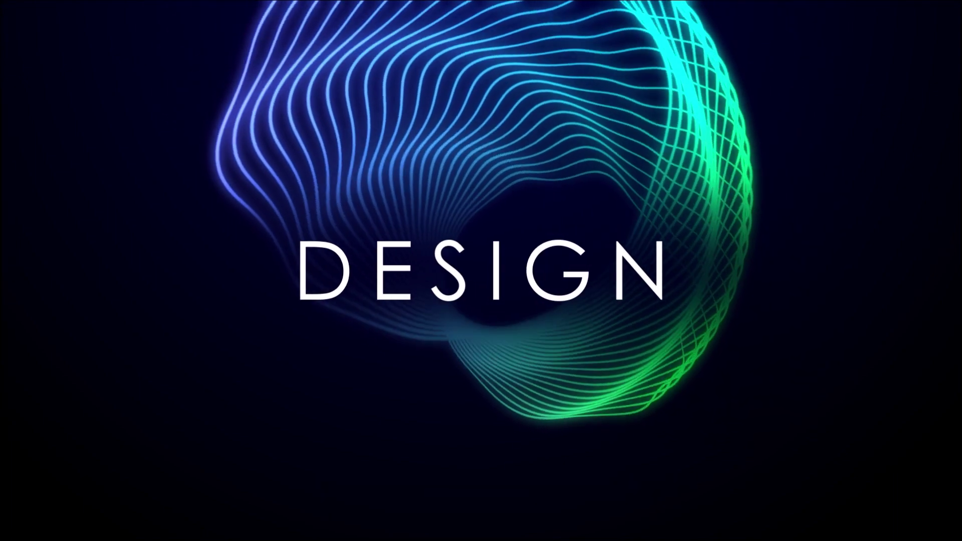